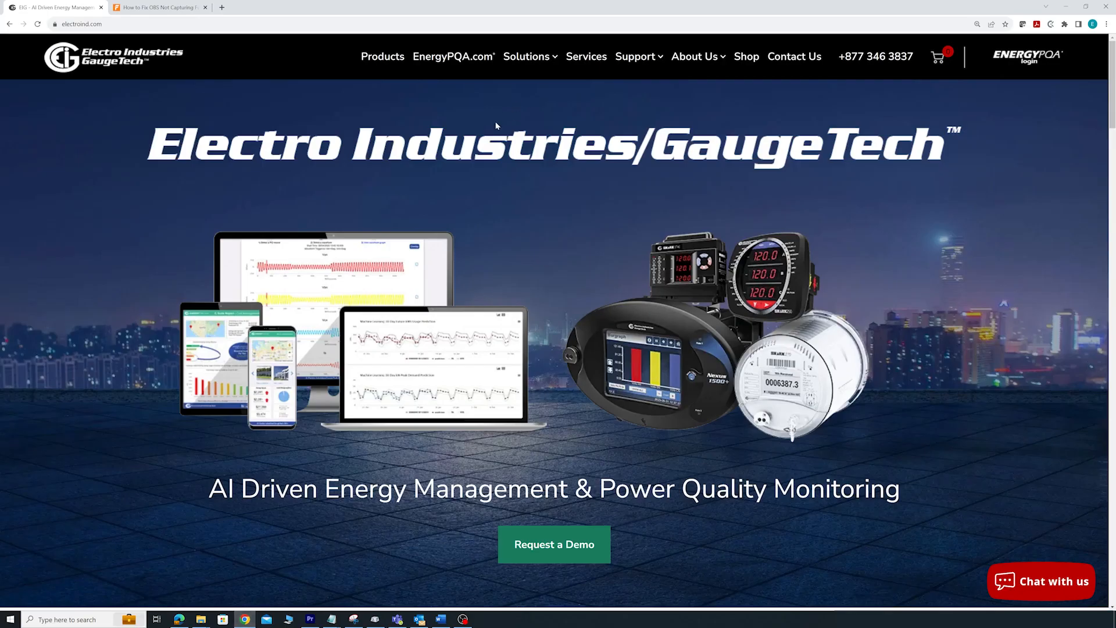
- Go to the website's Products page and open the Nexus 1450 power quality meter's page in a new tab
right_click(370, 62)
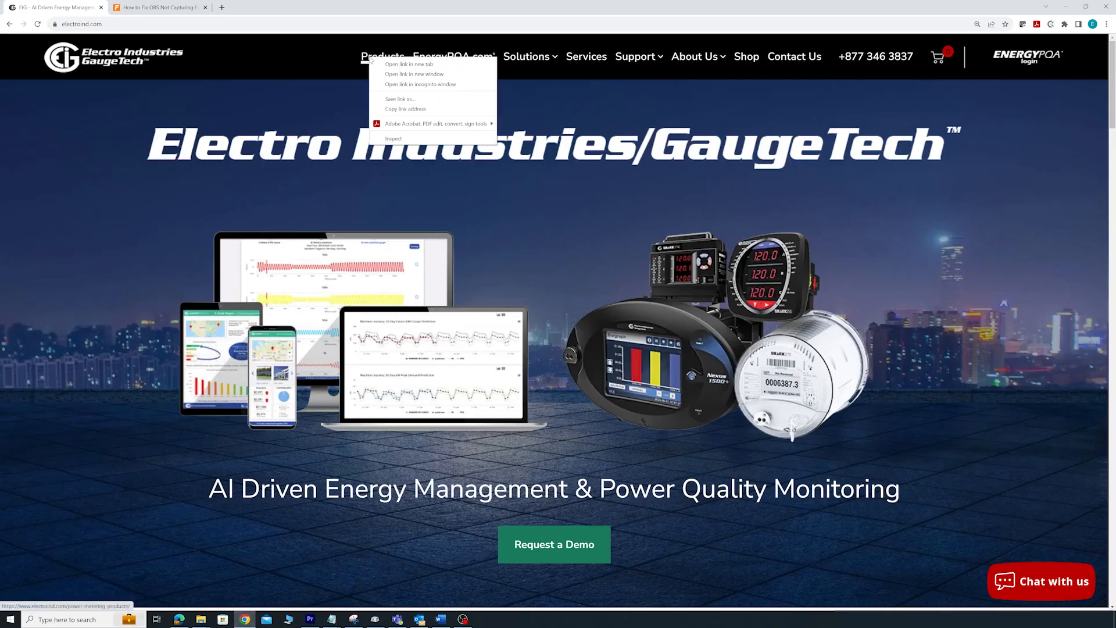
left_click(365, 60)
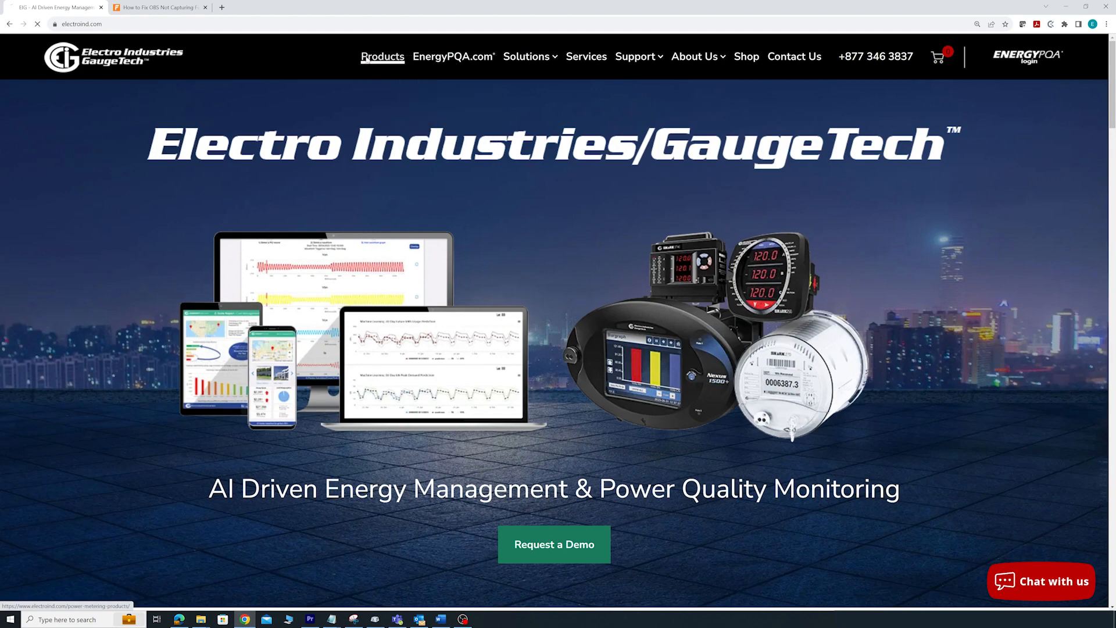
left_click_drag(1110, 137, 1107, 237)
right_click(422, 180)
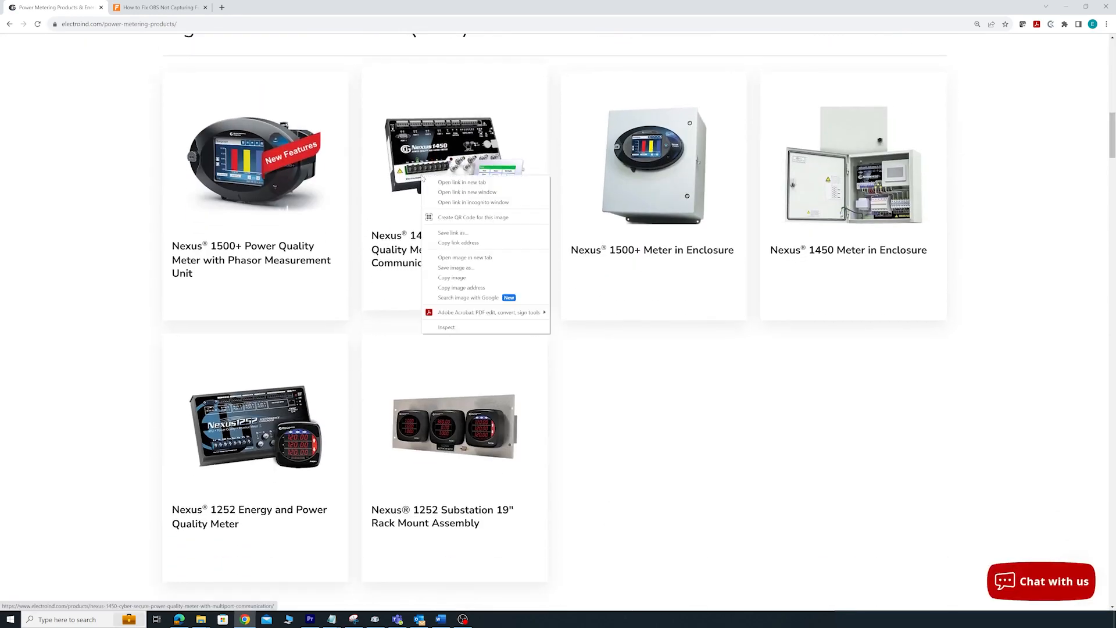
left_click(450, 183)
- Expand the Product Brochure, Tech Documents and Generic Specifications sections of the Nexus 1450 downloads to view the available files
left_click_drag(1112, 79, 1112, 101)
left_click(784, 258)
left_click(779, 370)
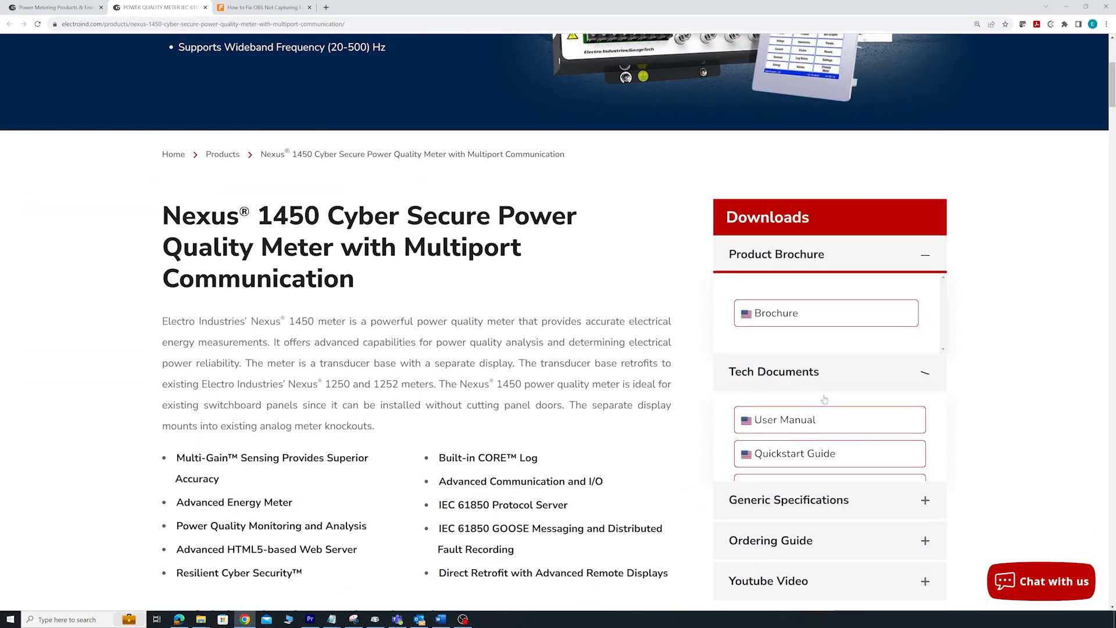
scroll(1107, 75, "down", 3)
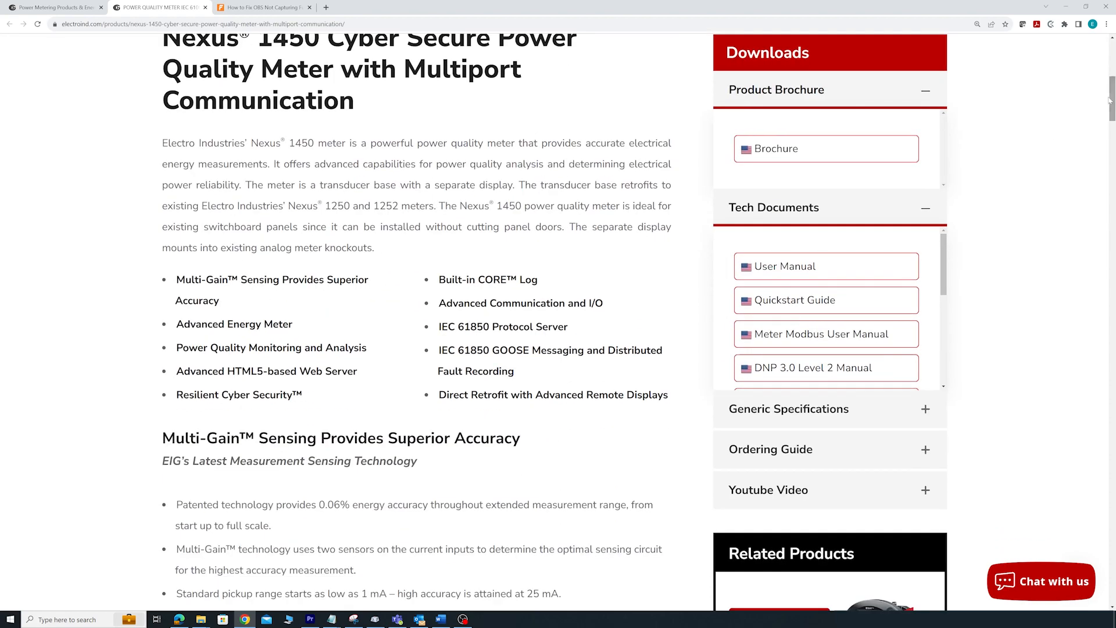
left_click(825, 410)
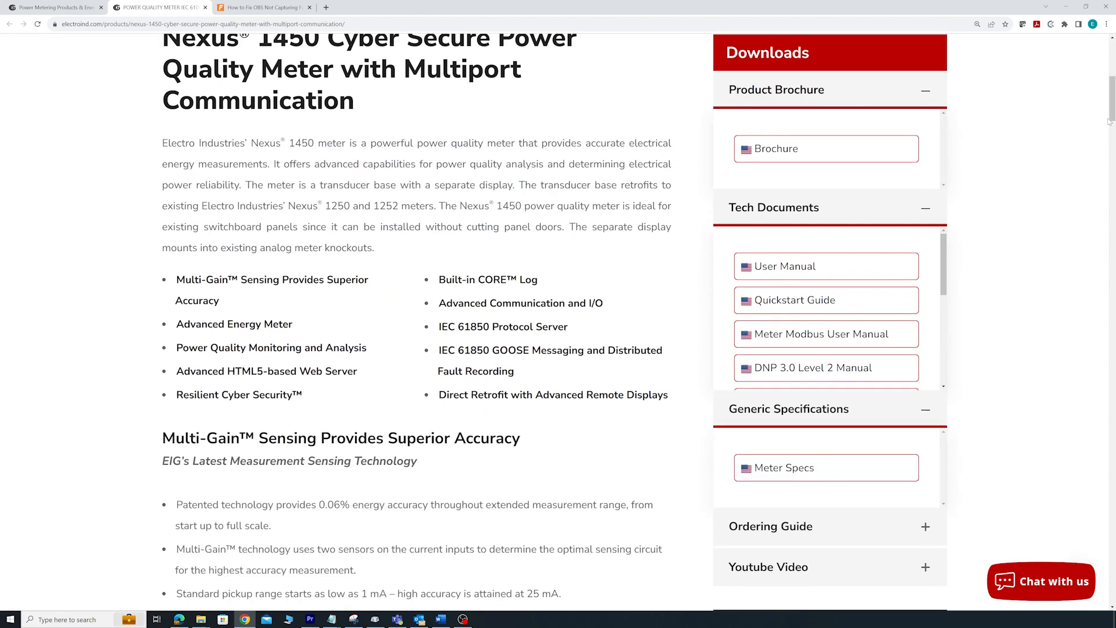
left_click_drag(1112, 110, 1114, 50)
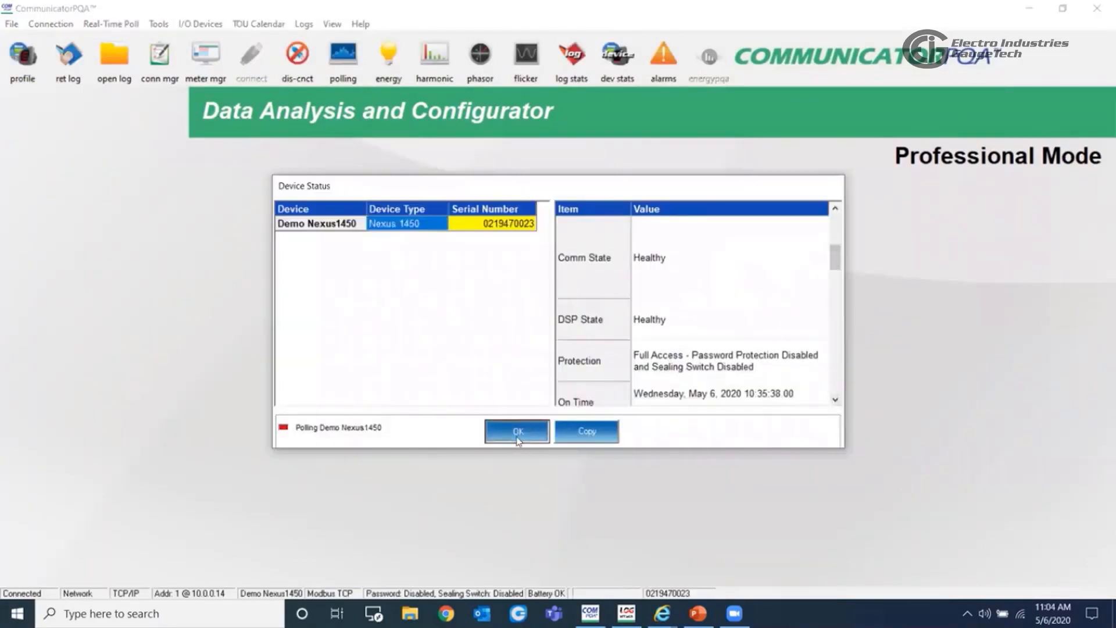
- Close the device status in CommunicatorPQA and open the Nexus 1450 device profile with its Power Quality and Alarm Settings expanded
left_click(515, 434)
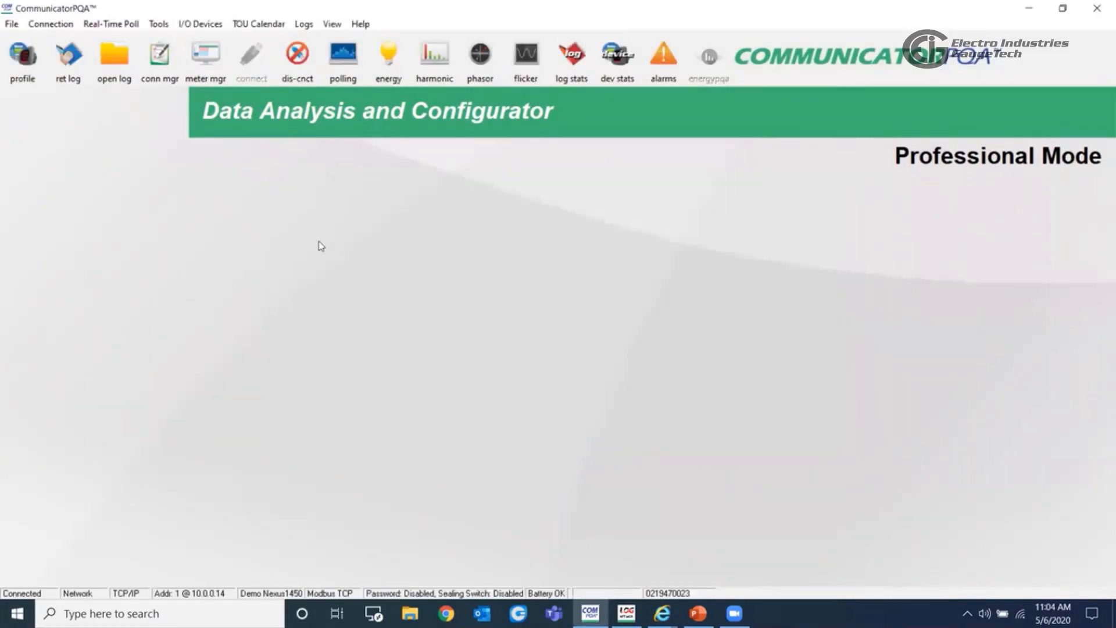
left_click(19, 74)
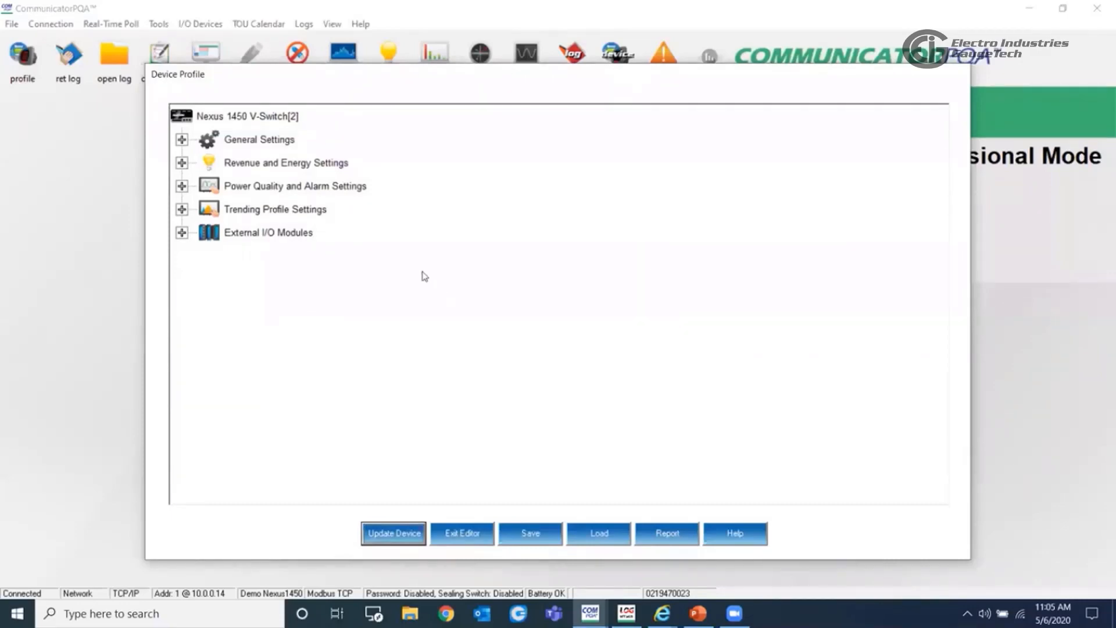
left_click(181, 186)
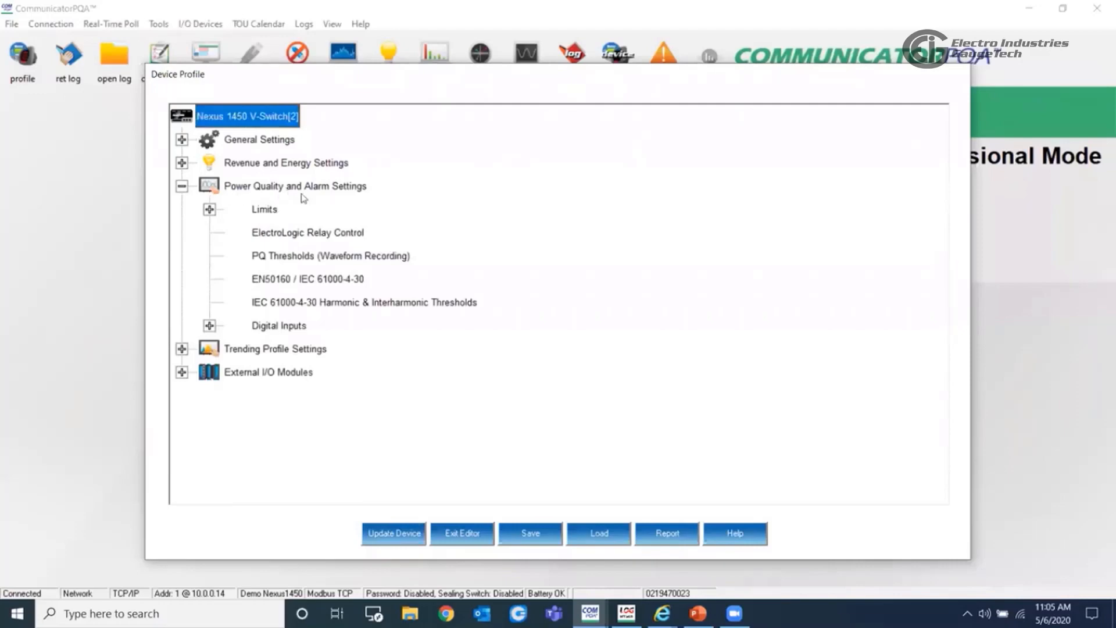
- Expand Limits, open the limits table from Limit ID 01 to review the assigned items and setpoints, and close it
left_click(256, 211)
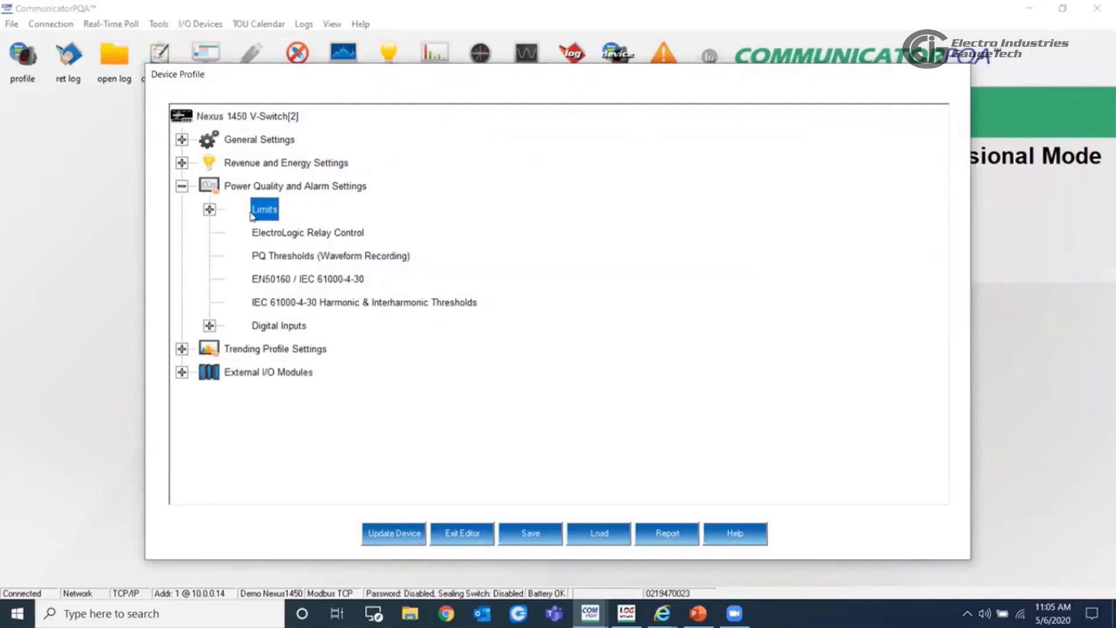
left_click(213, 213)
double_click(337, 142)
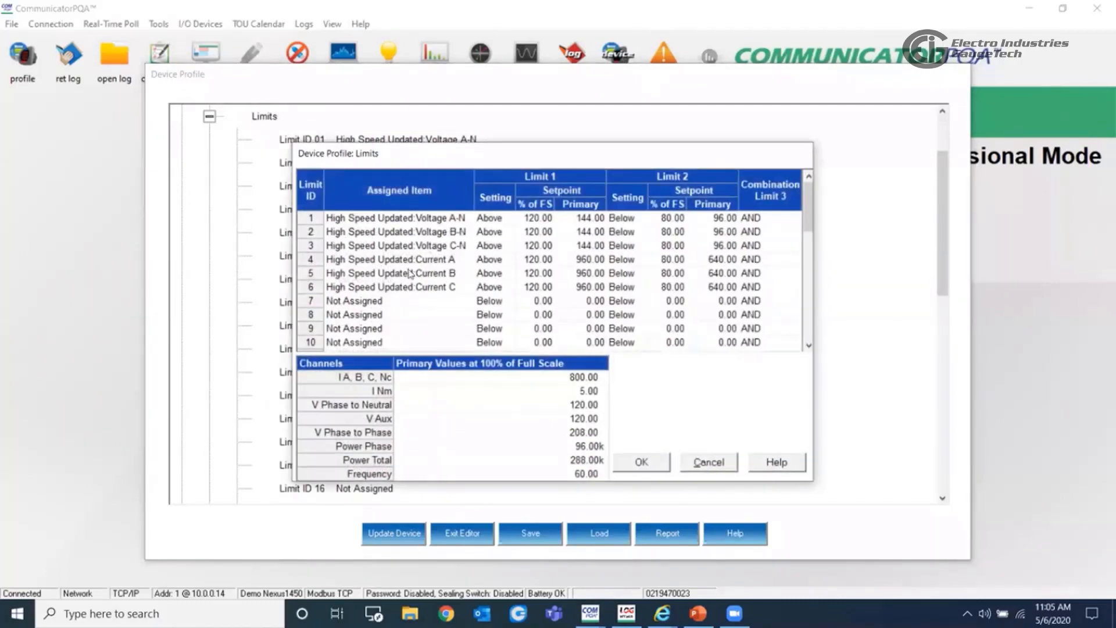
mouse_move(812, 221)
left_mouse_down()
mouse_move(812, 326)
mouse_move(812, 209)
left_mouse_up()
left_click(636, 464)
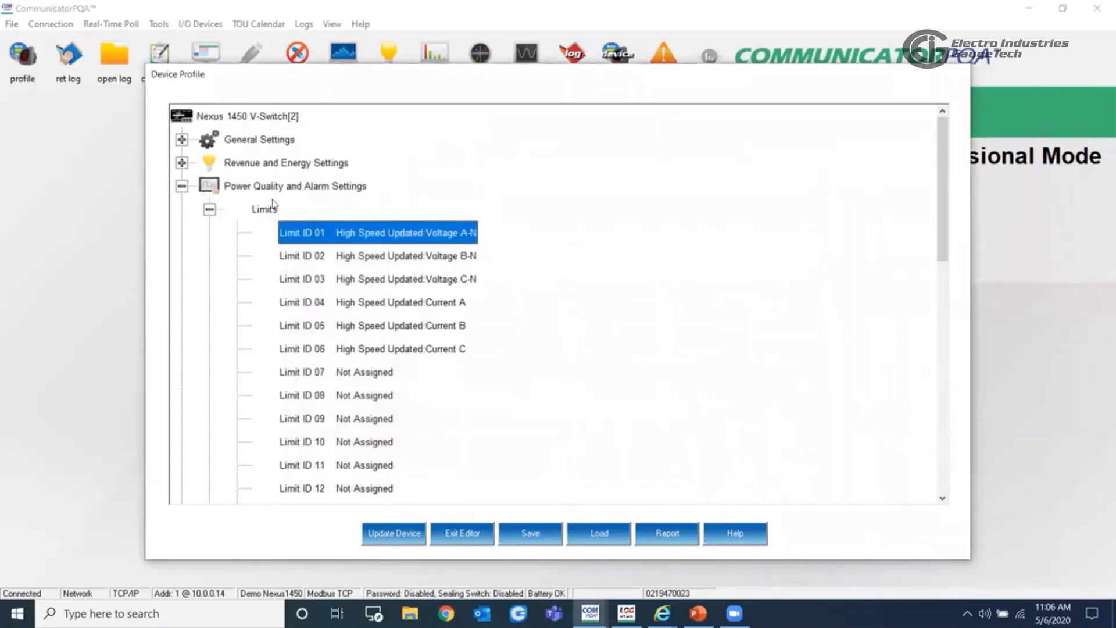
- Review the CT and PT ratios and system hookup under General Settings, and collapse that entry
left_click(182, 140)
left_click(211, 163)
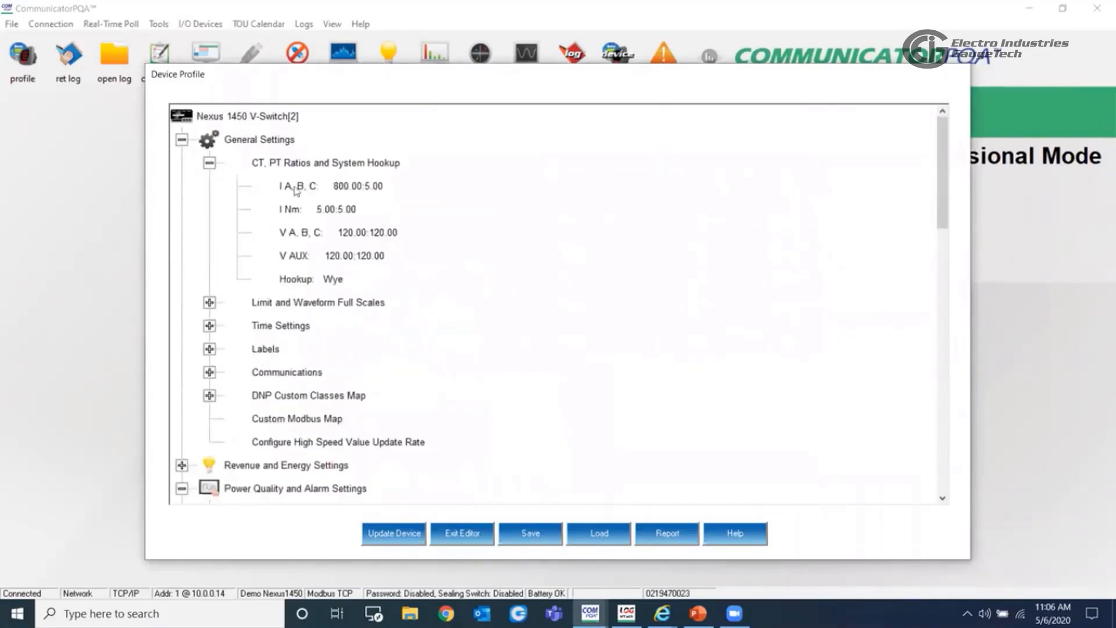
double_click(356, 186)
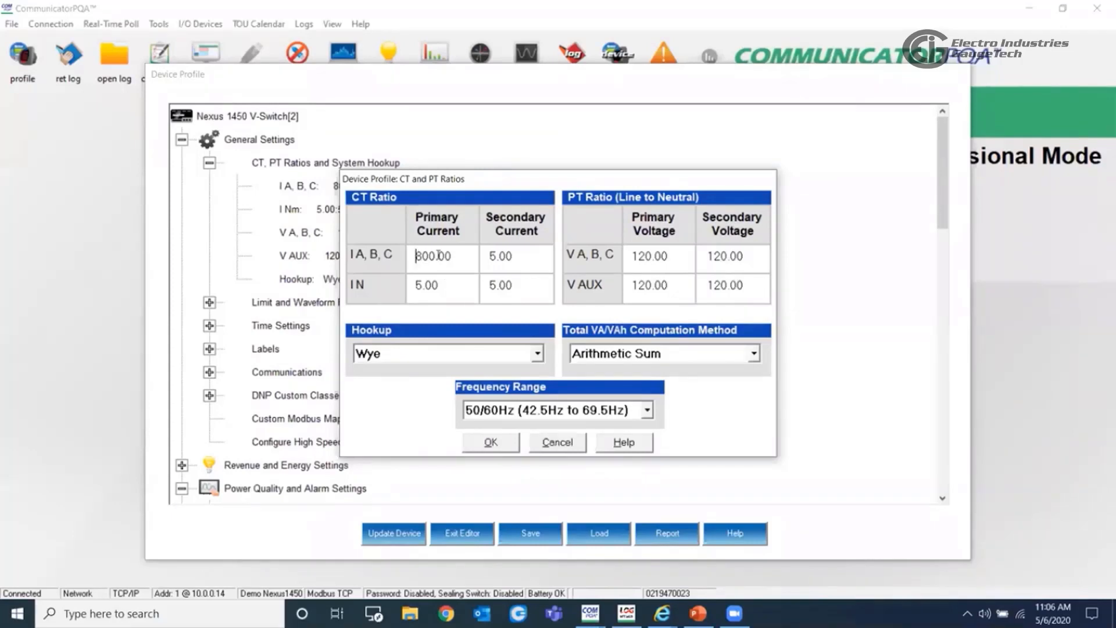
left_click(489, 441)
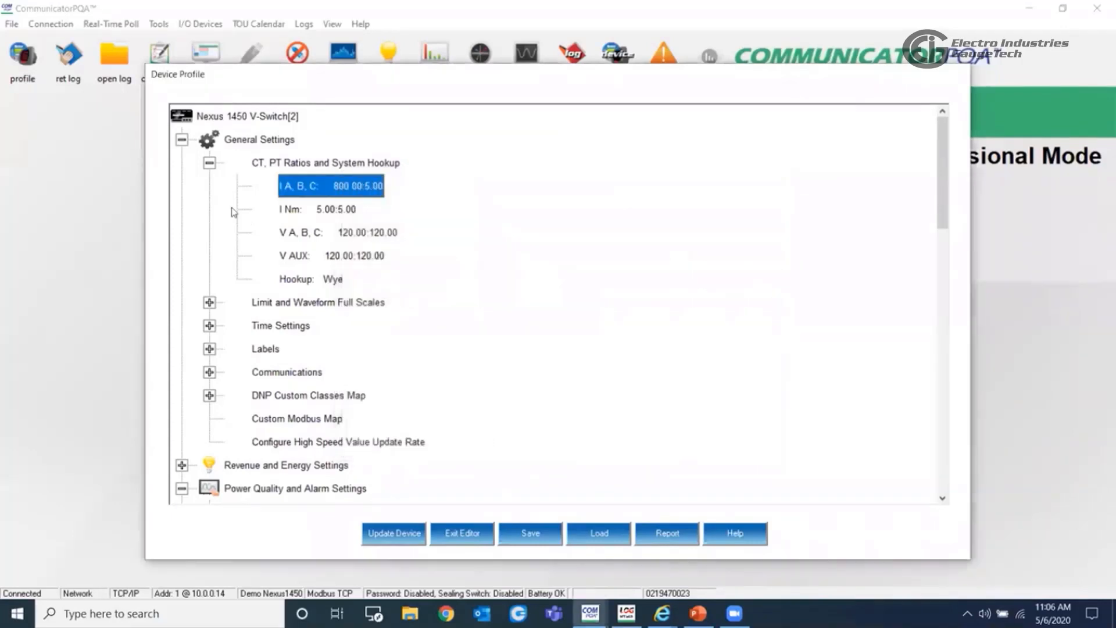
left_click(210, 163)
- In the limits table, set Voltage A-N's Limit 1 setpoint to 110% and its Limit 2 setpoint to 90% of full scale
left_click(320, 419)
double_click(321, 419)
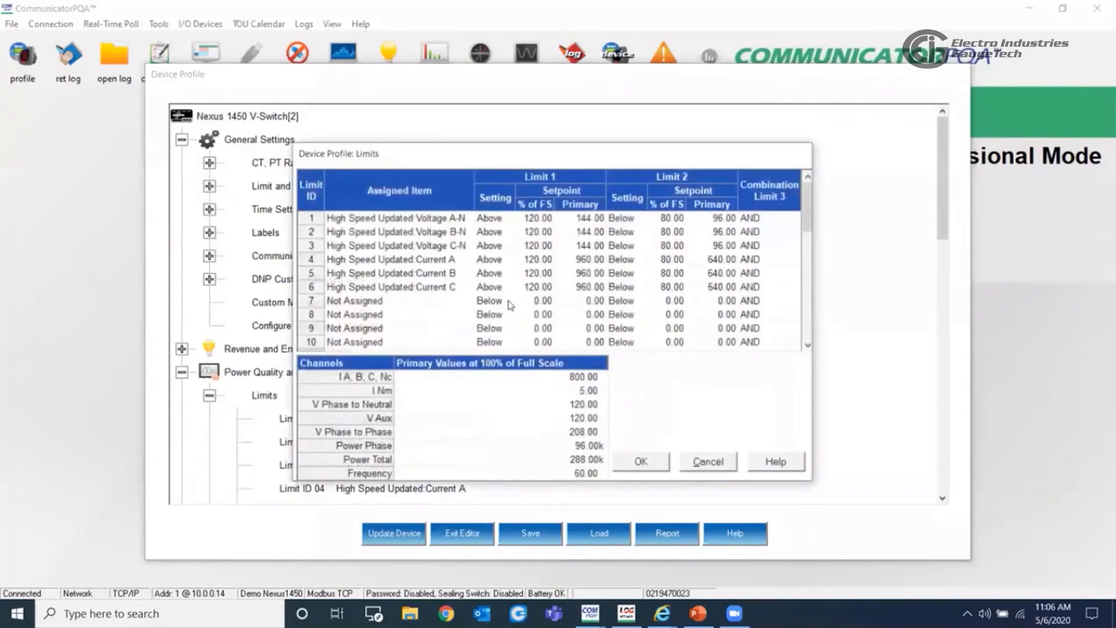
left_click(526, 221)
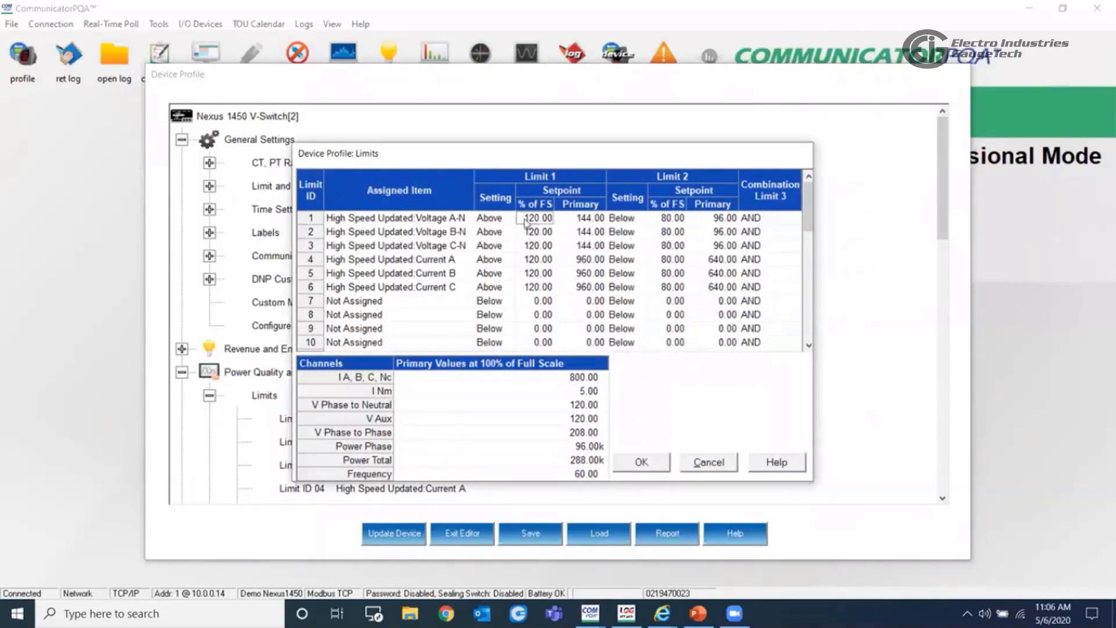
double_click(526, 219)
type("110")
key("Return")
left_click(674, 221)
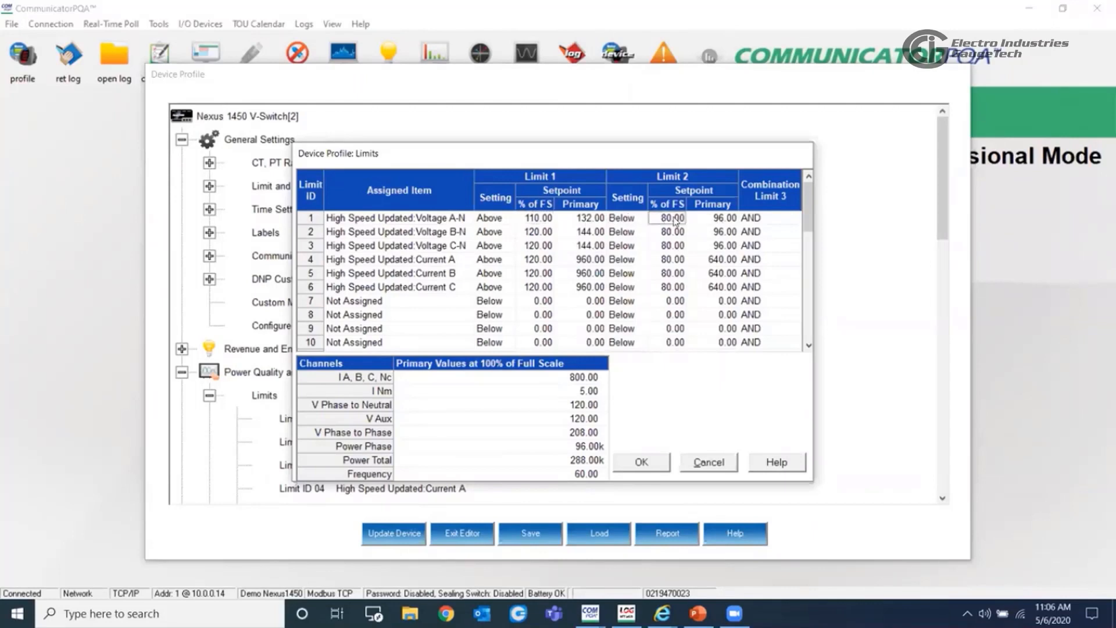
type("90")
left_click(661, 235)
left_click(447, 262)
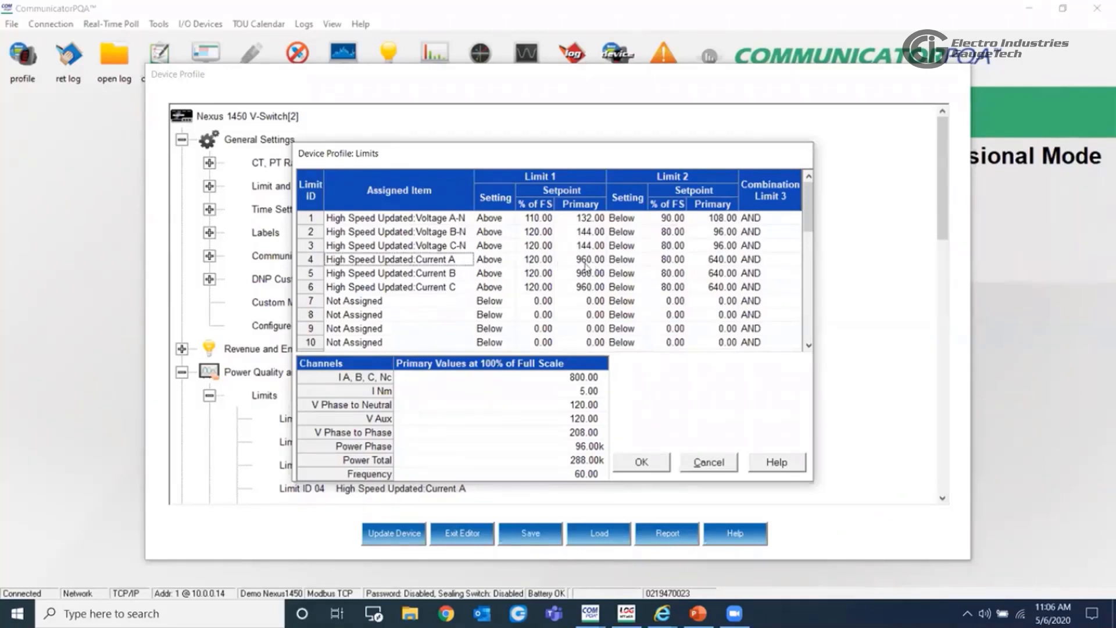
left_click(669, 262)
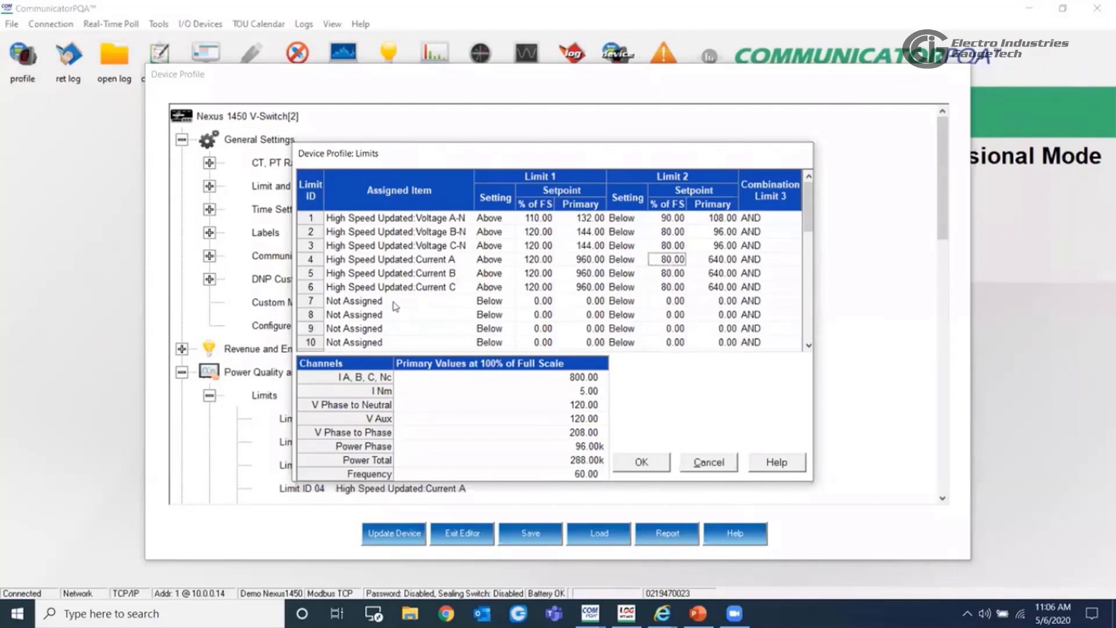
- Assign the High Speed Updated measured value Watt Total to Limit ID 7 and accept the limits table
left_click(353, 307)
double_click(379, 307)
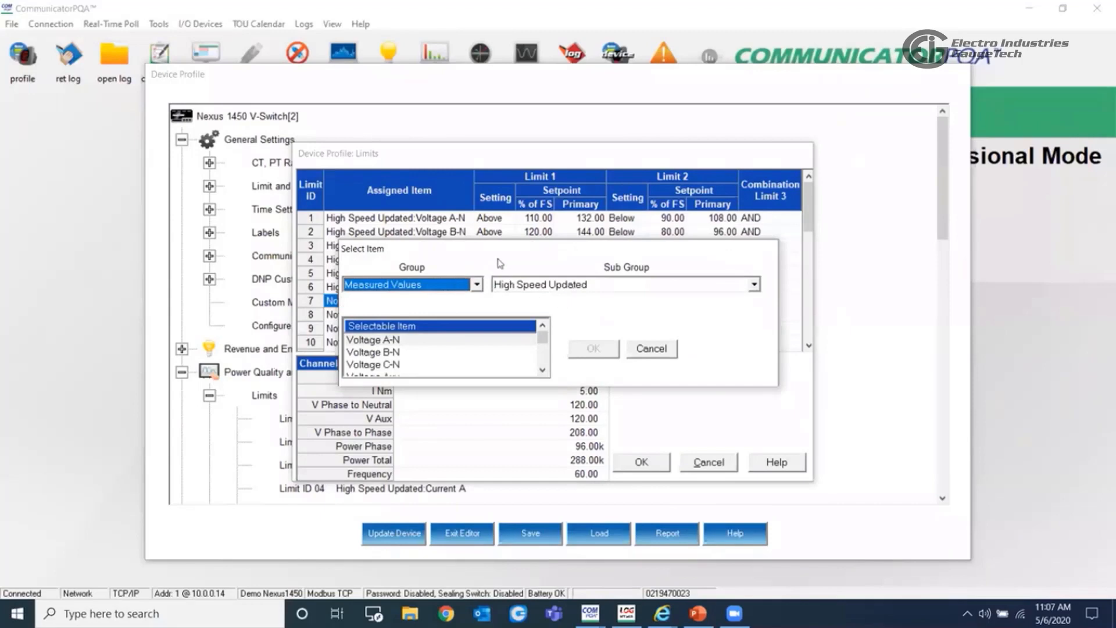
left_click(476, 288)
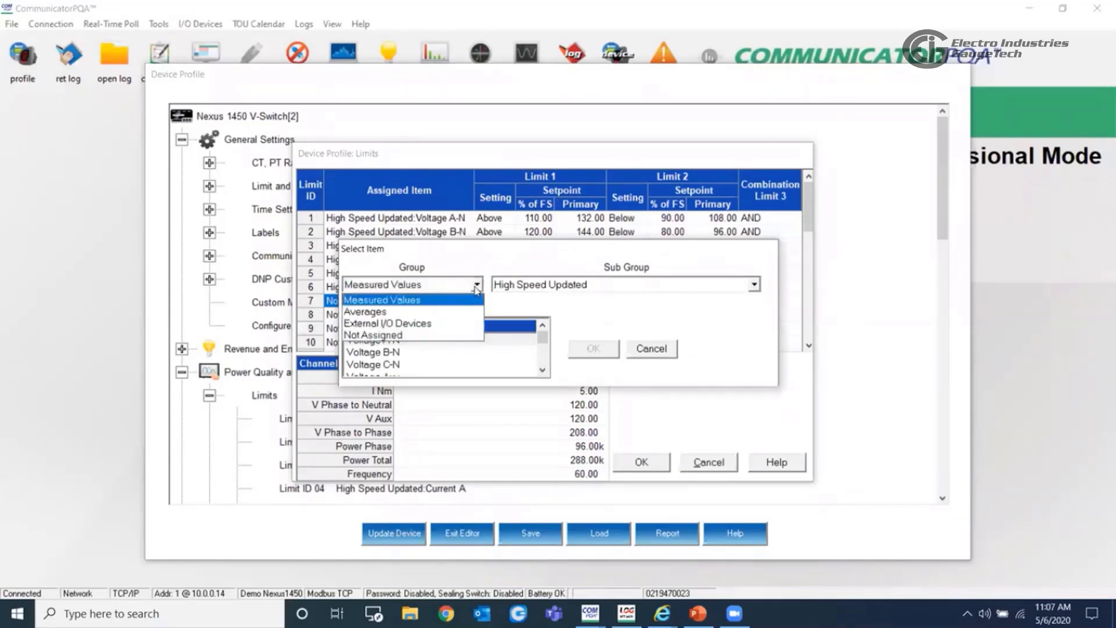
left_click(476, 287)
left_click(549, 289)
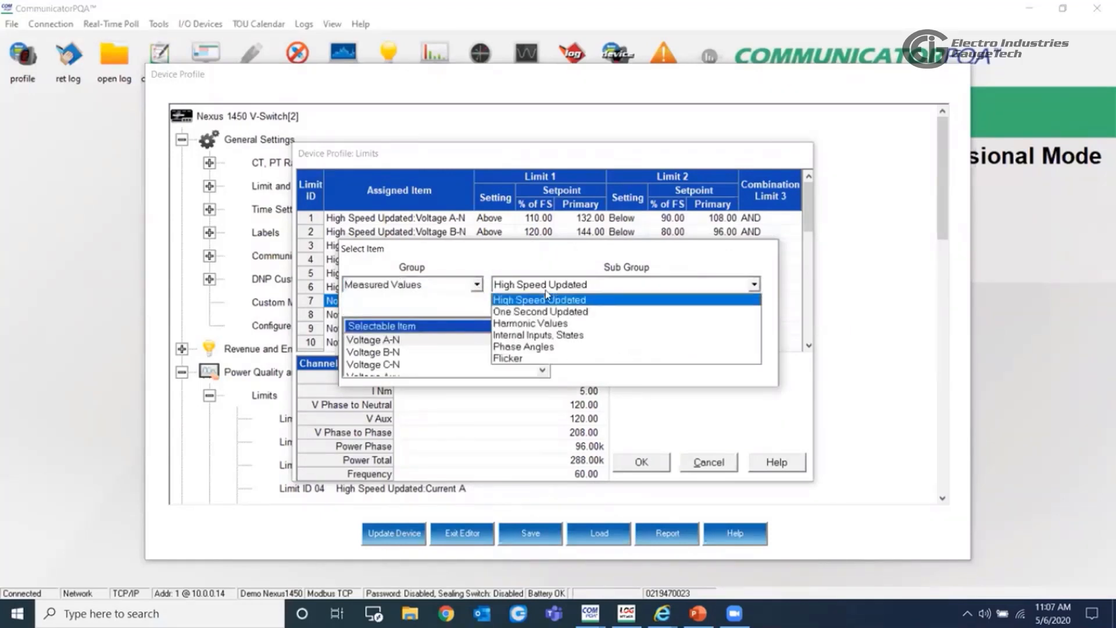
left_click(549, 295)
left_click(542, 370)
left_click(541, 370)
left_click(542, 370)
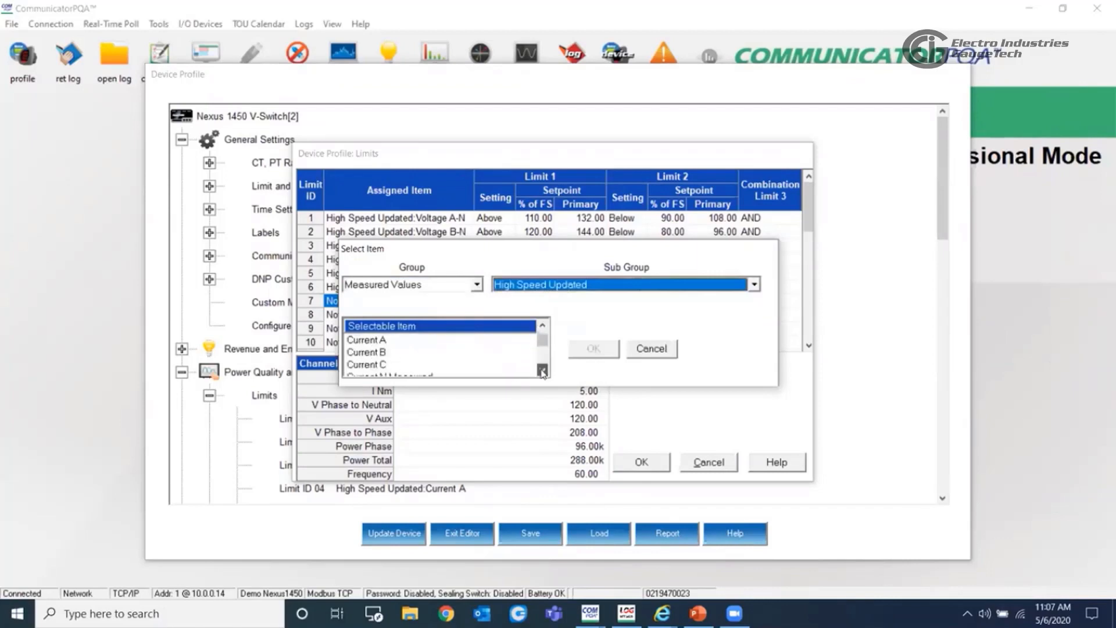
left_click(541, 370)
left_click(541, 370)
left_click(542, 370)
left_click(542, 370)
left_click(542, 371)
left_click(541, 370)
left_click(542, 370)
left_click(541, 370)
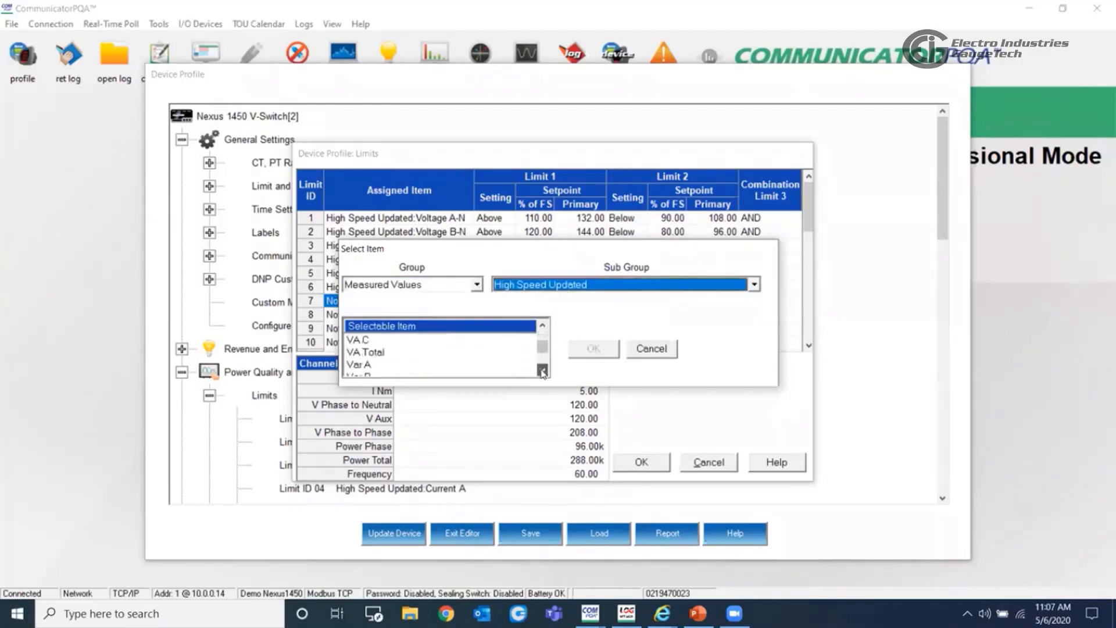
left_click(542, 370)
left_click(542, 370)
left_click(541, 371)
left_click(542, 370)
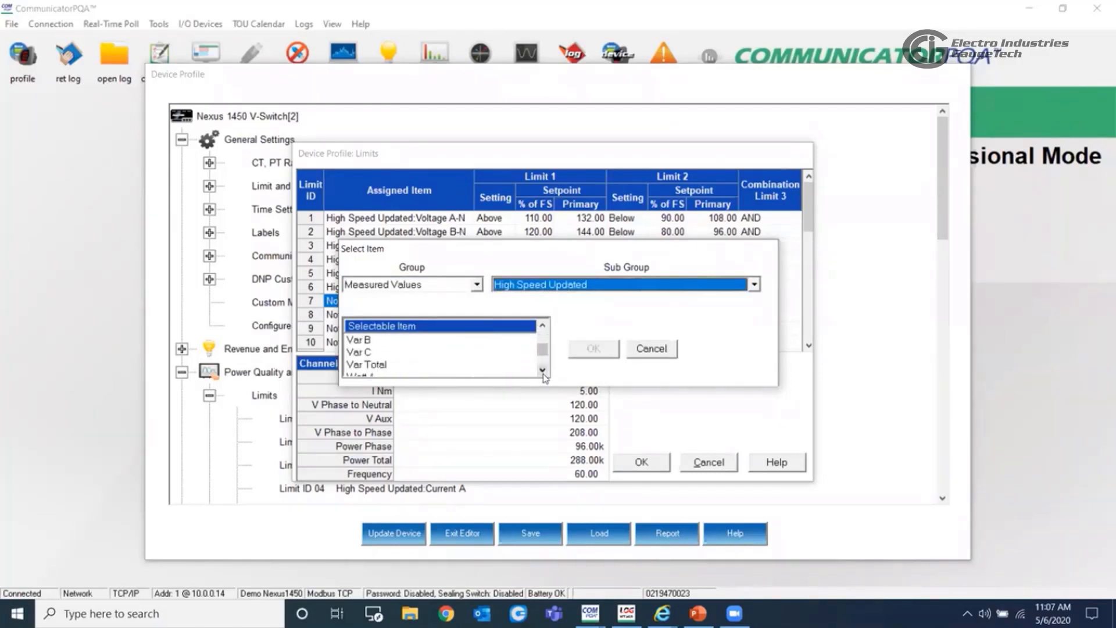
left_click(542, 370)
left_click(542, 371)
left_click(541, 370)
left_click(542, 370)
left_click(512, 364)
left_click(592, 349)
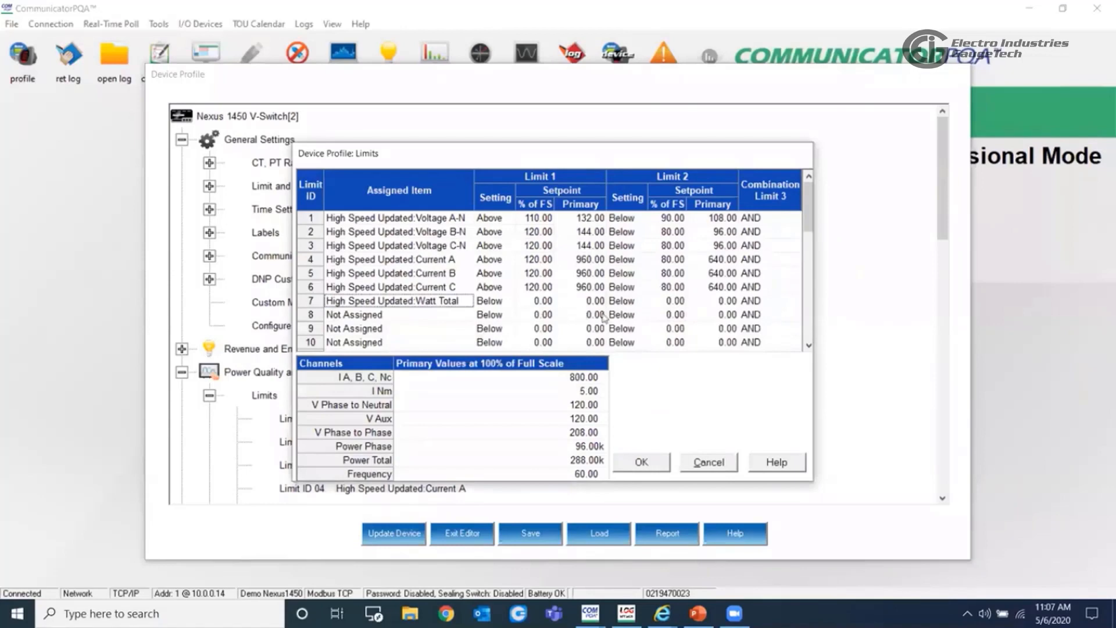
left_click(640, 467)
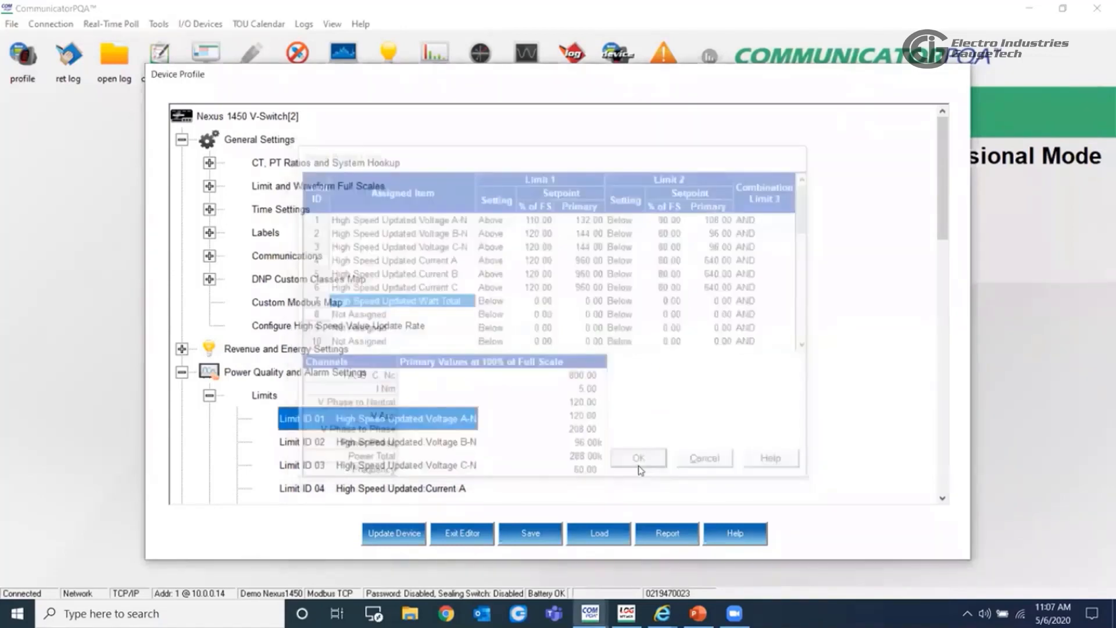
- Review the list of assigned limits in the device profile and collapse the Limits entry
scroll(351, 321, "down", 2)
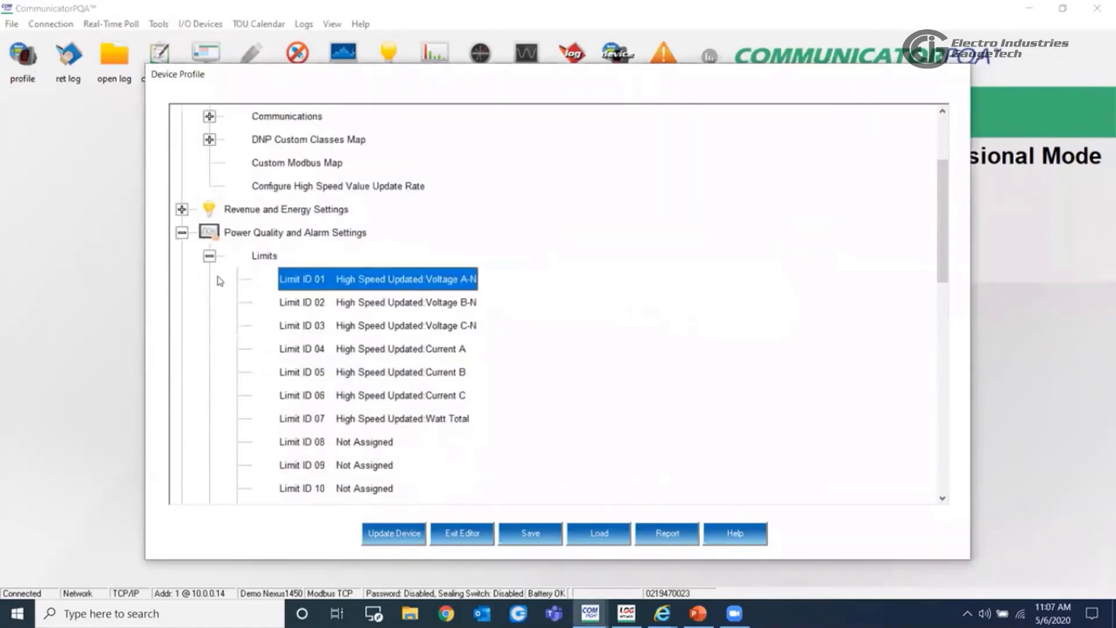
scroll(351, 322, "down", 1)
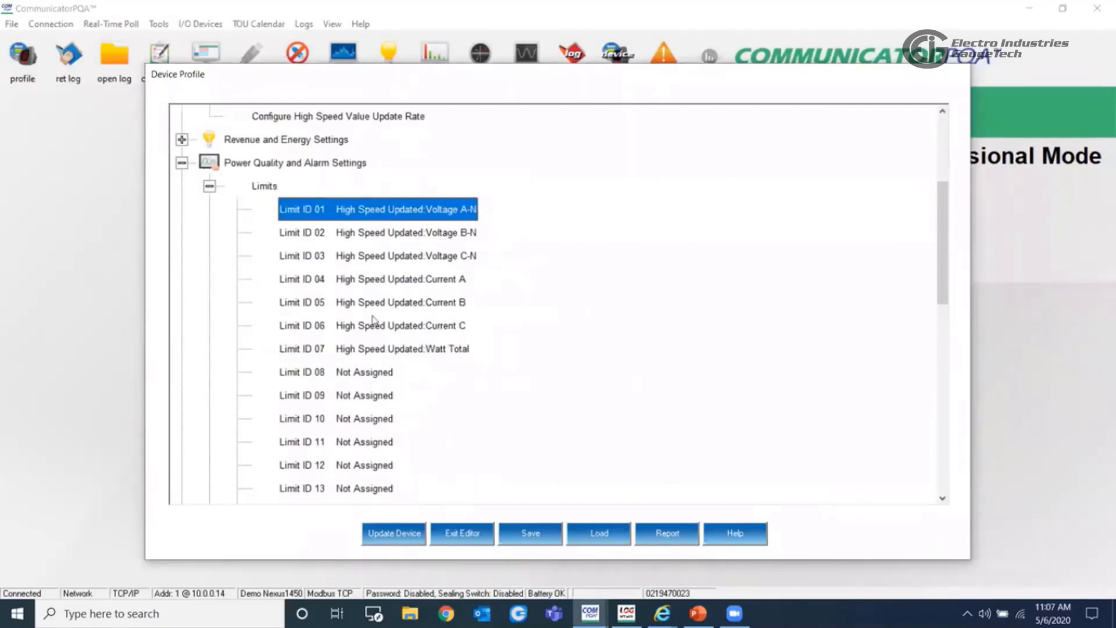
scroll(401, 336, "down", 2)
scroll(391, 337, "up", 2)
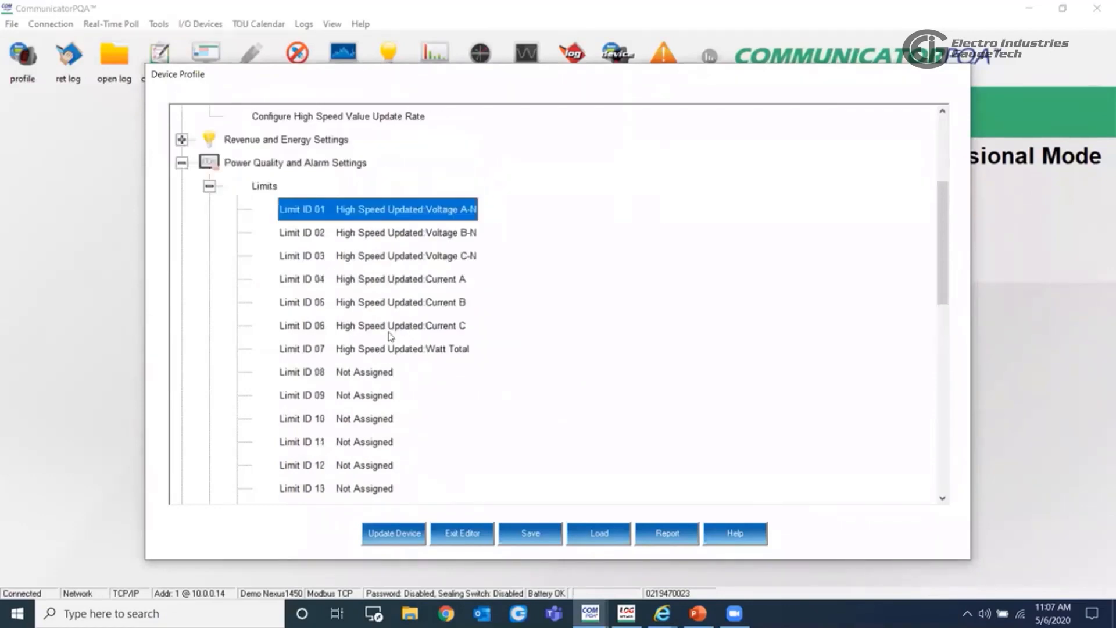
left_click(210, 187)
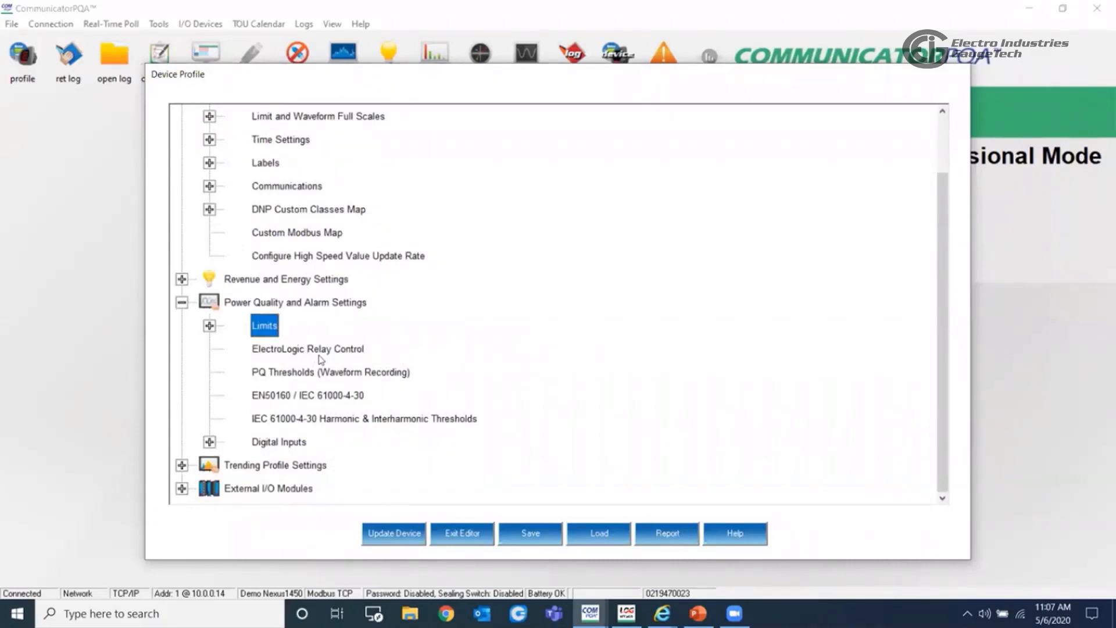
- Open the ElectroLogic Relay Control settings, examine the relay logic tree, and close them
double_click(324, 354)
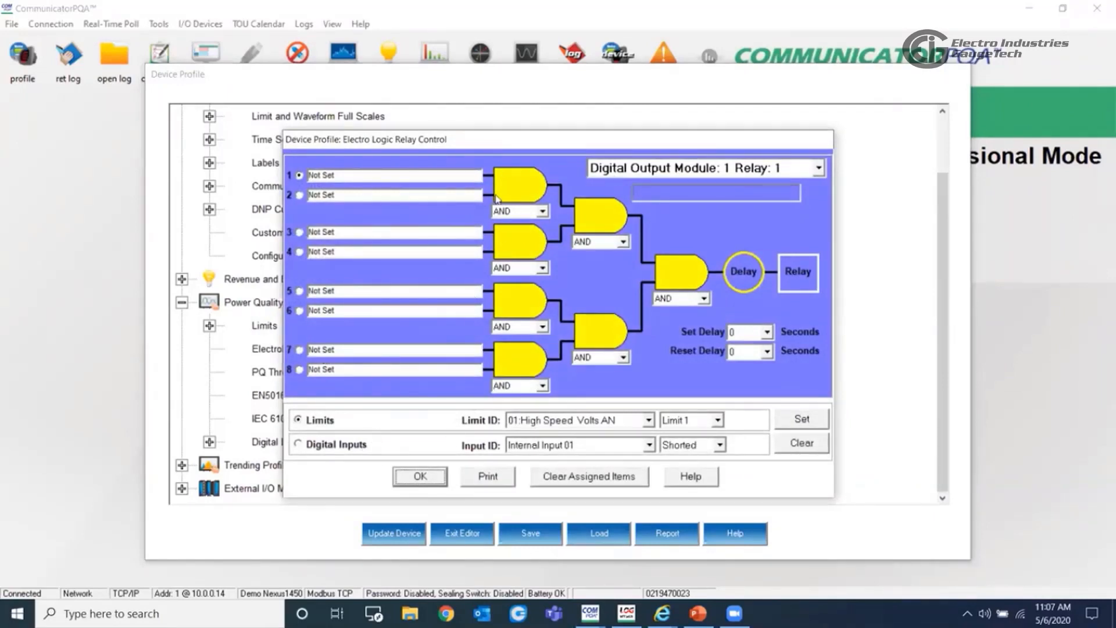
left_click_drag(486, 142, 608, 130)
left_click(546, 465)
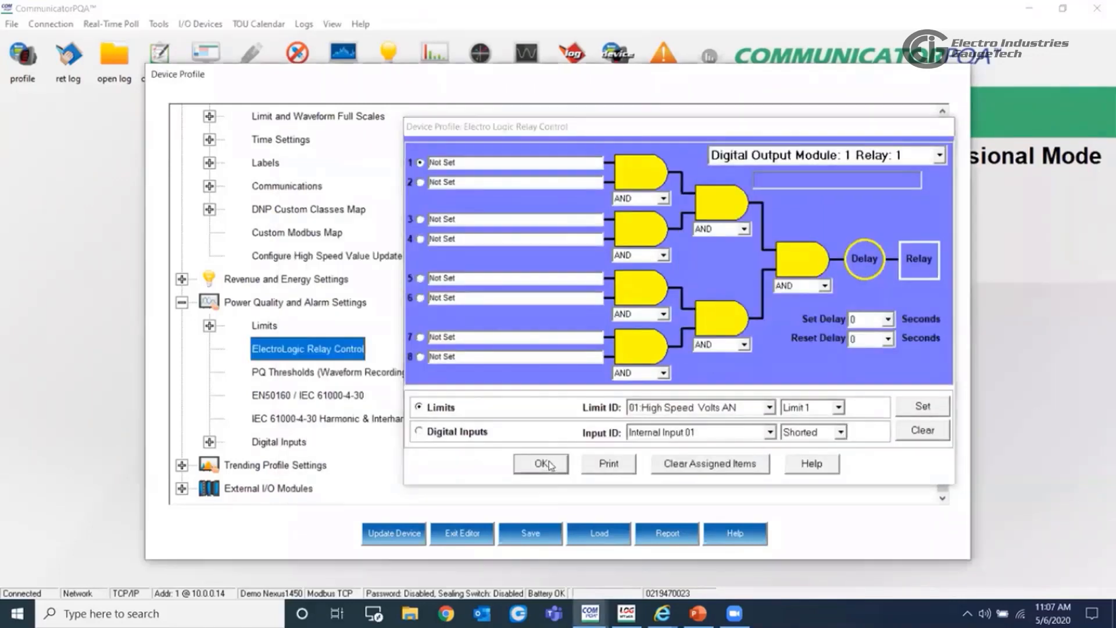
- Open the PQ Thresholds (Waveform Recording) settings and examine the voltage and current RMS triggers
left_click(289, 373)
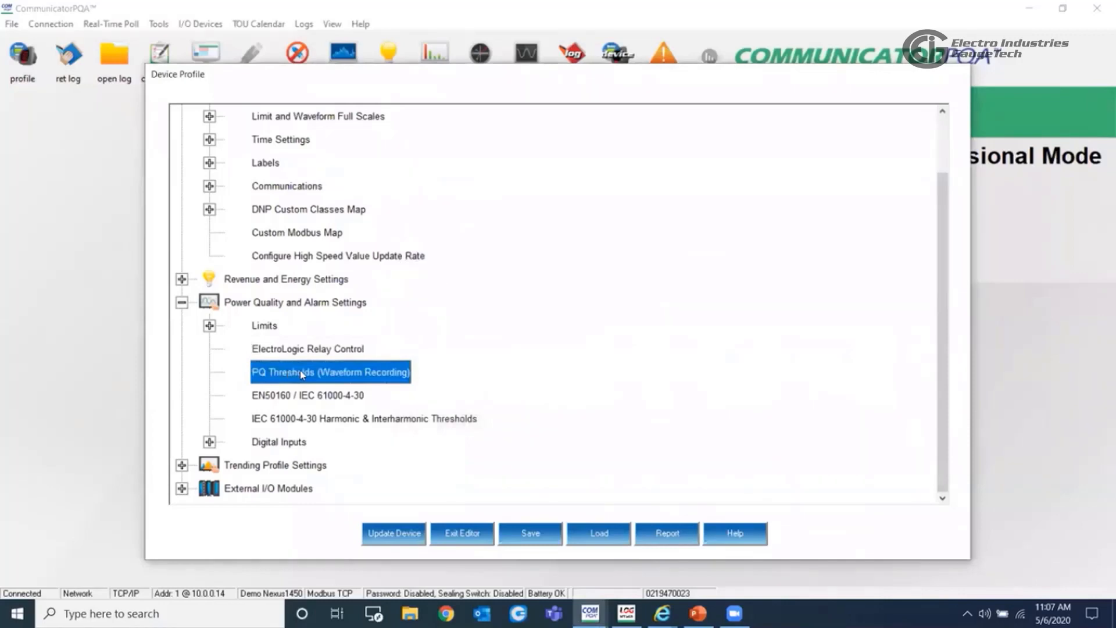
double_click(300, 371)
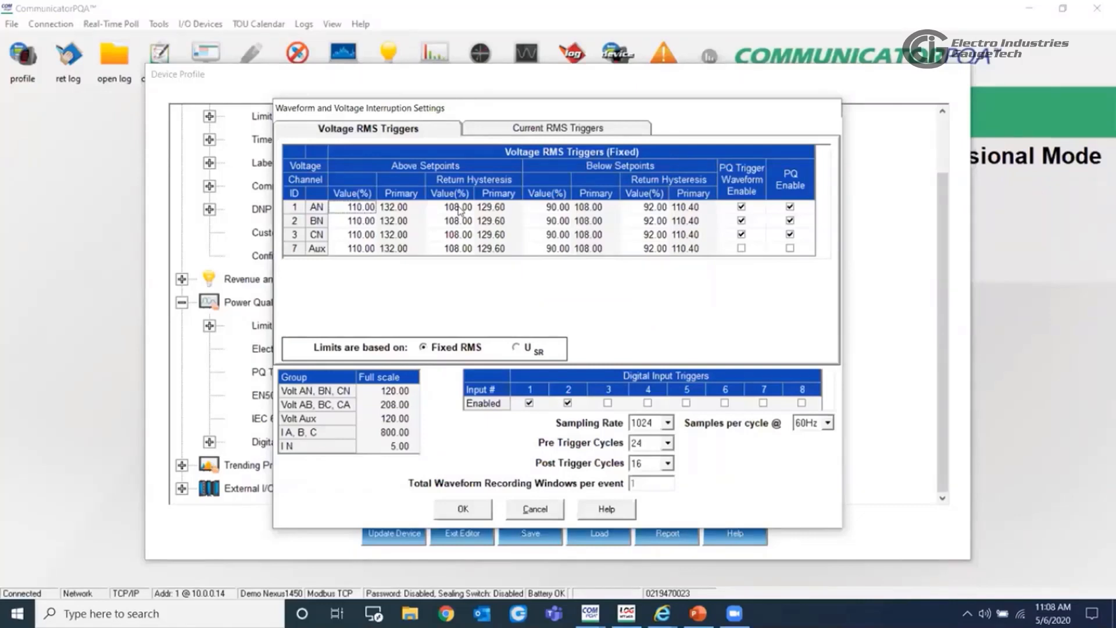
left_click(530, 130)
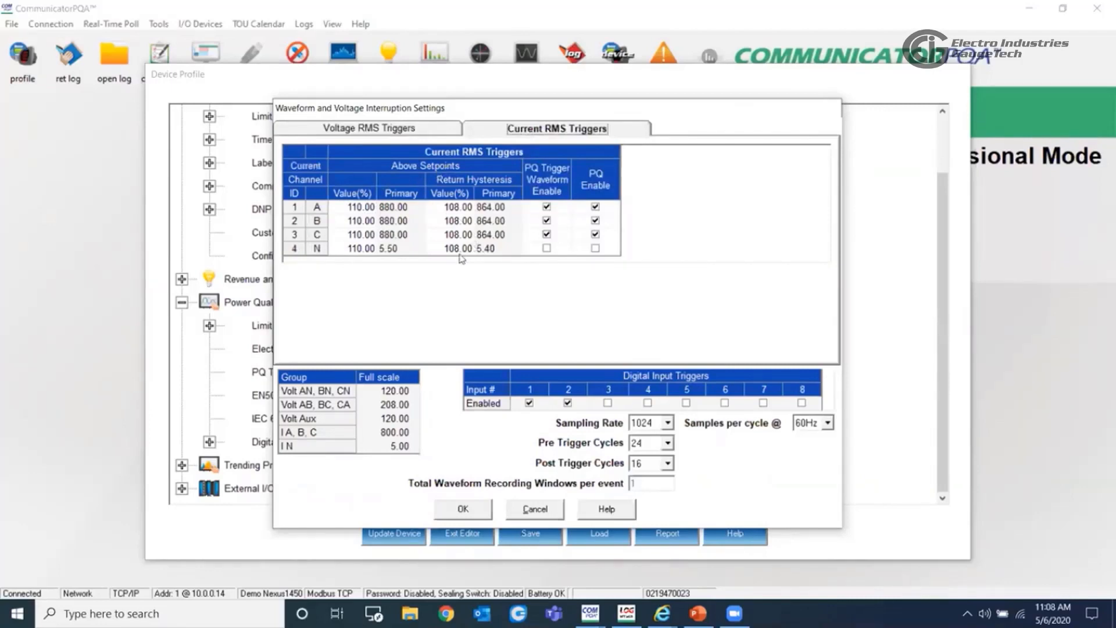
- Turn current channel A's PQ waveform trigger off and on again, and return to the voltage RMS triggers
left_click(546, 207)
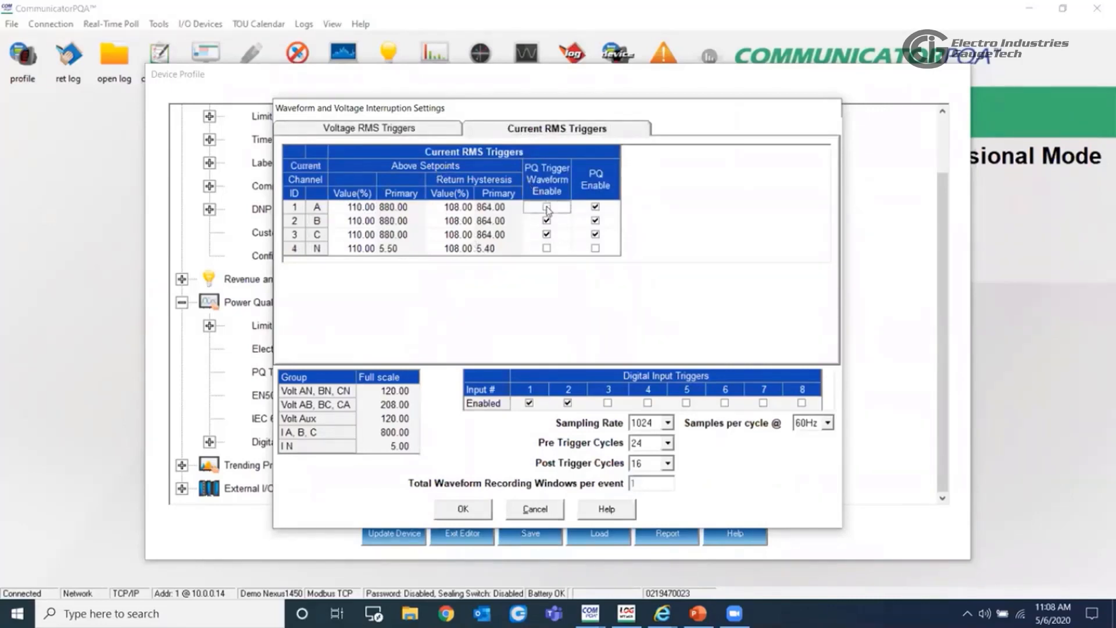
left_click(596, 209)
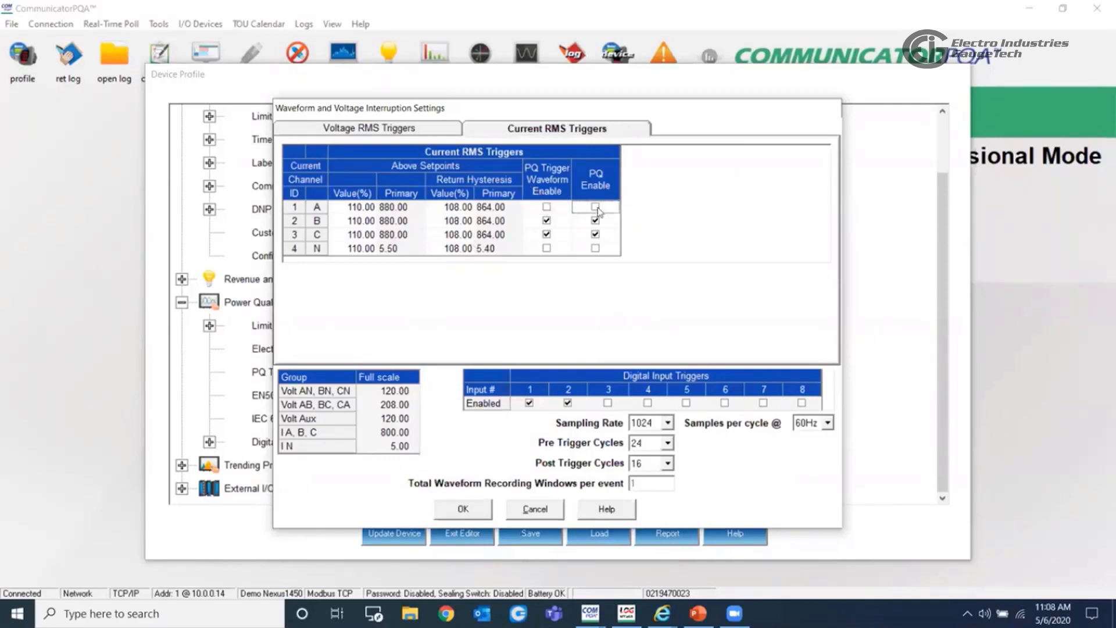
left_click(548, 208)
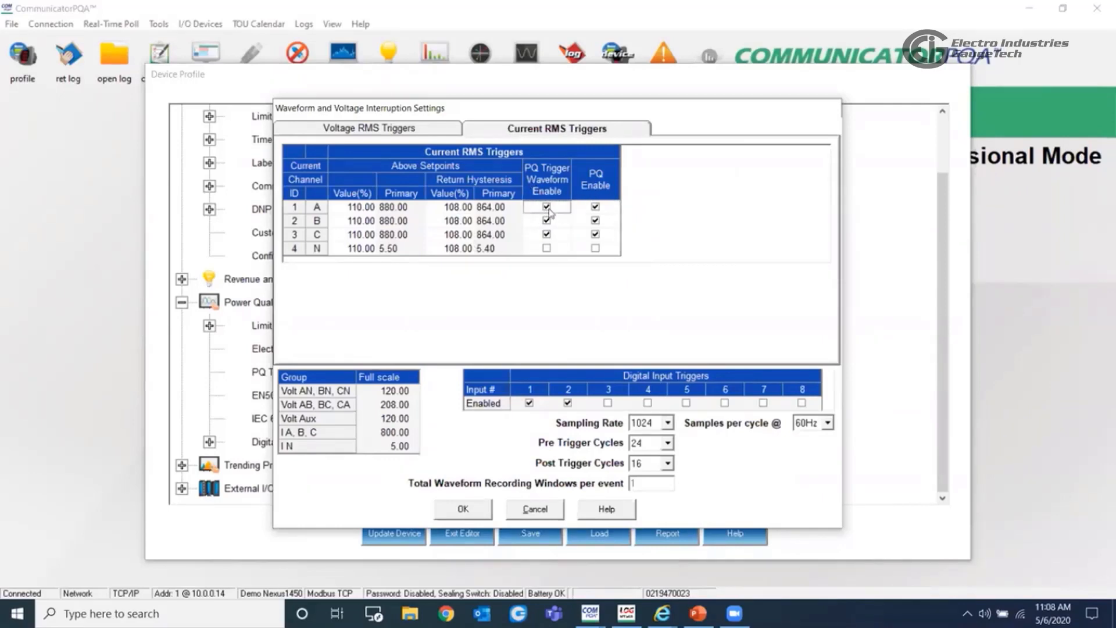
left_click(396, 133)
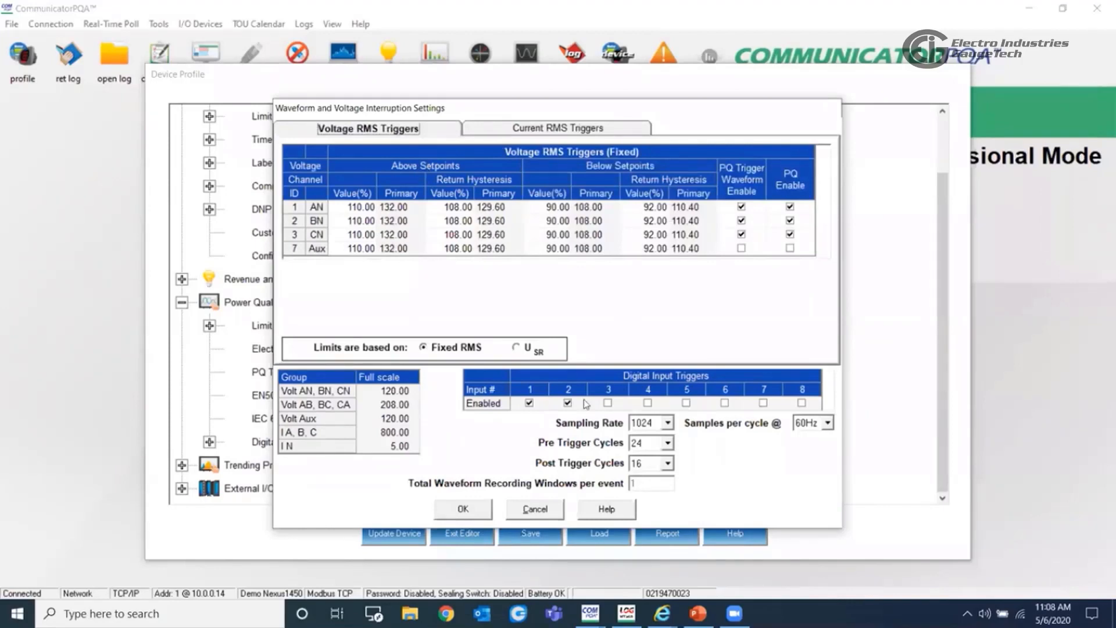
- Select a waveform sampling rate of 1024 samples per cycle, check the pre- and post-trigger cycle options, and accept the threshold settings
left_click(668, 423)
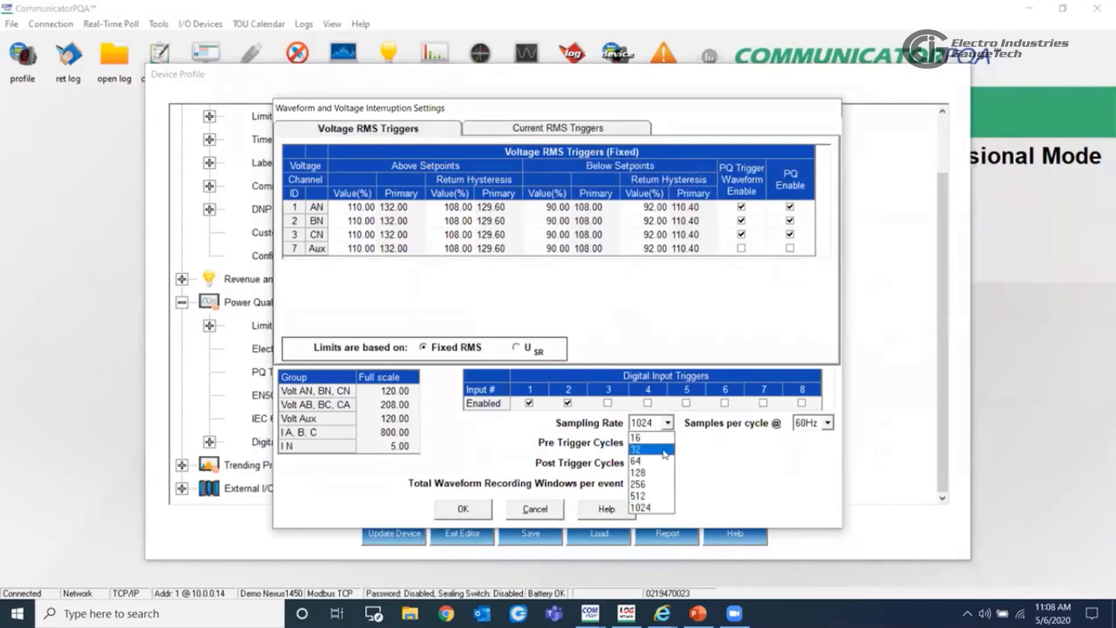
left_click(657, 509)
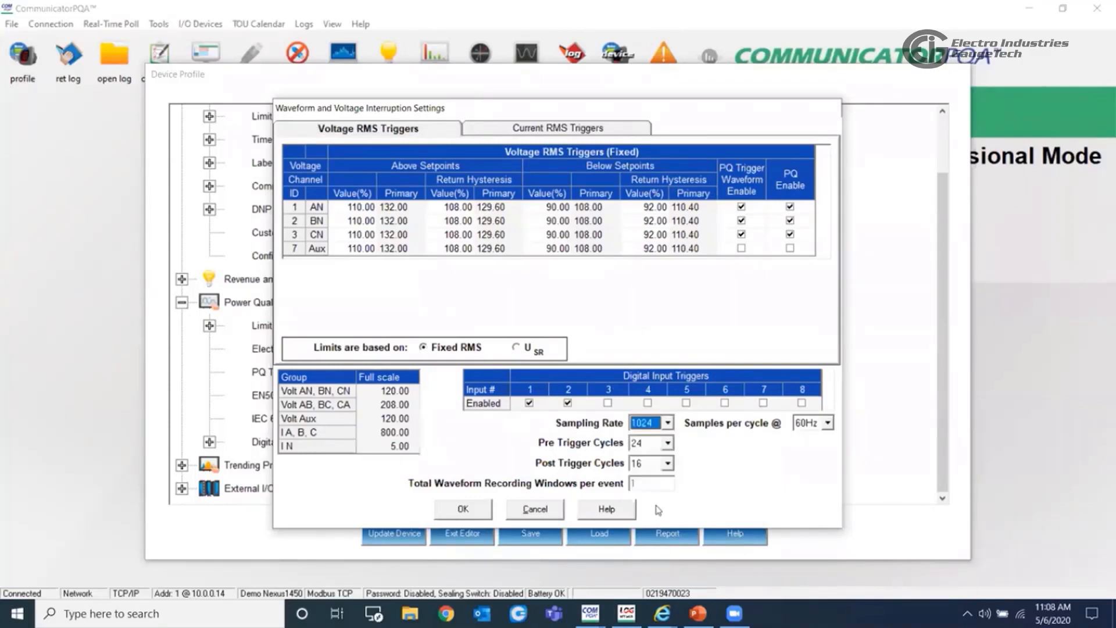
left_click(668, 444)
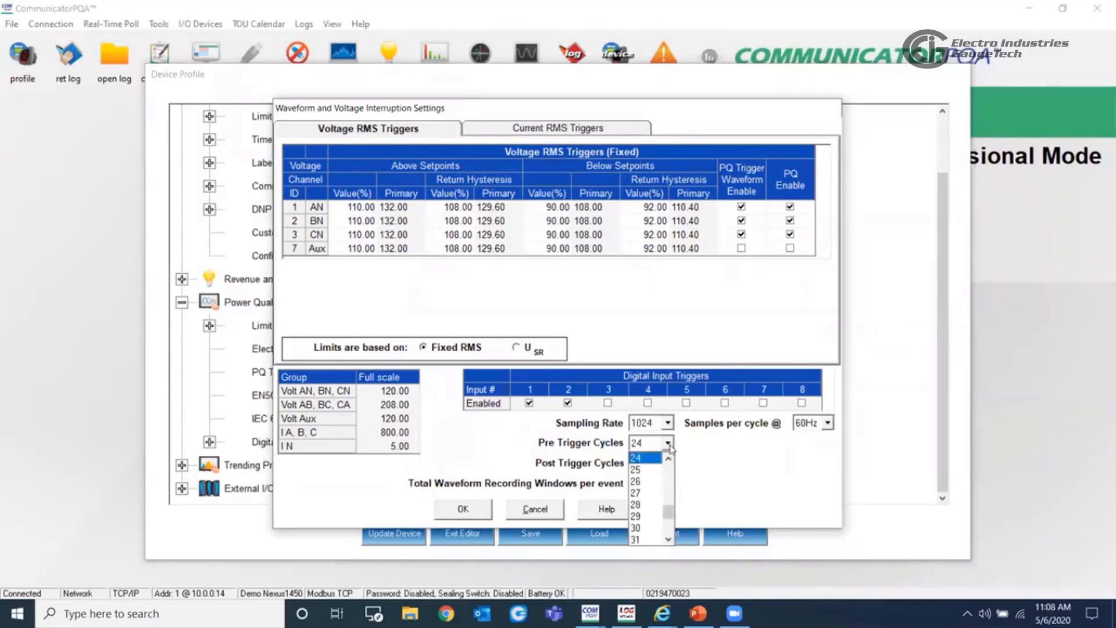
left_click(668, 444)
left_click(668, 464)
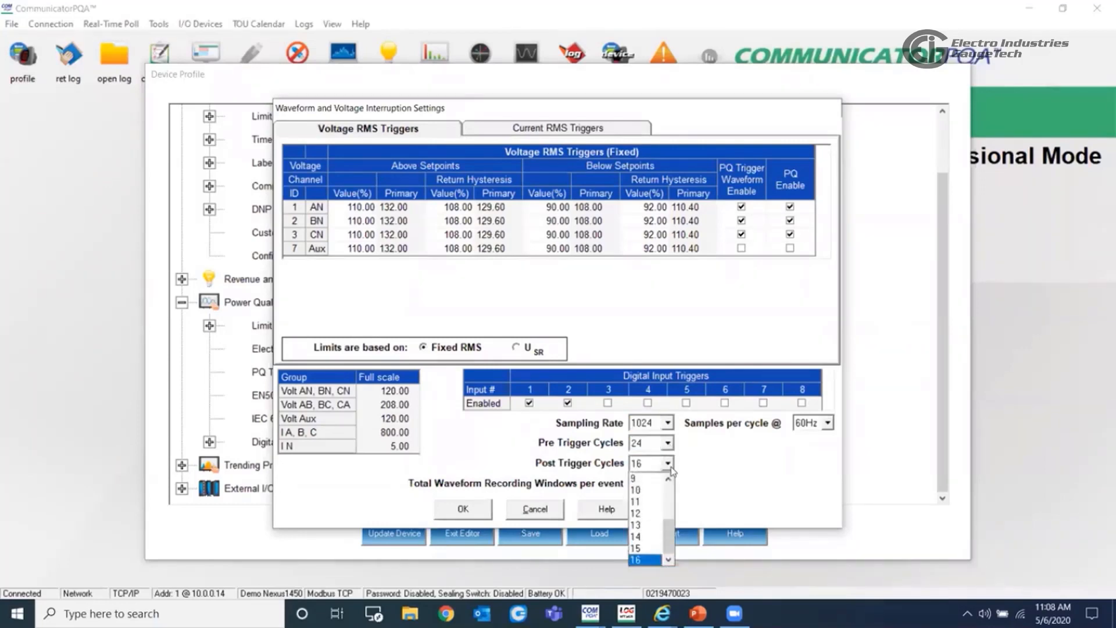
left_click(721, 469)
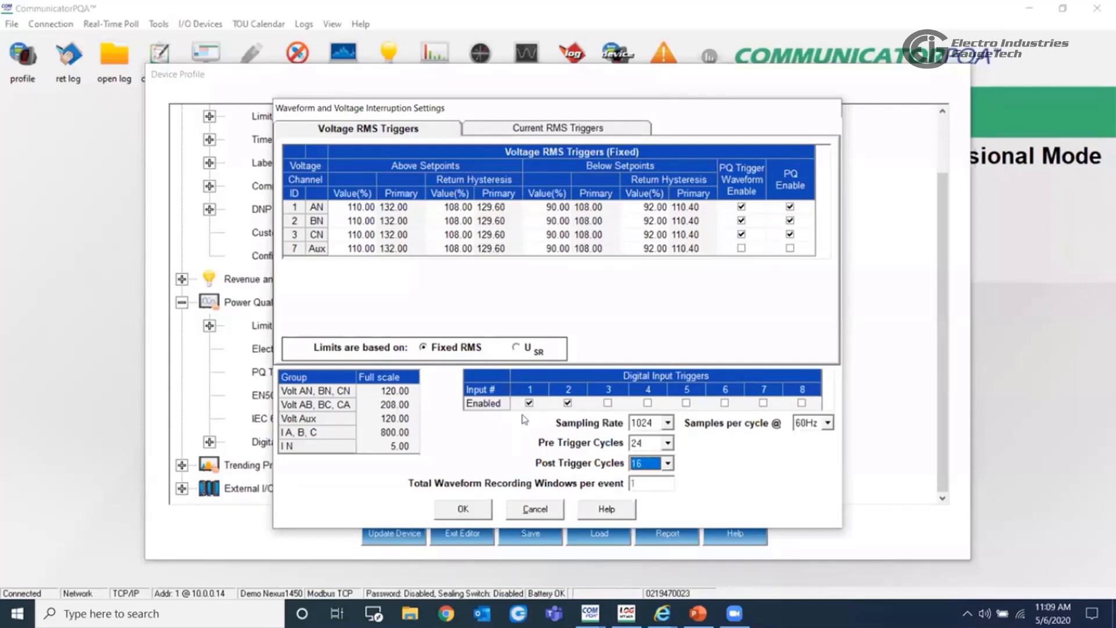
left_click(463, 510)
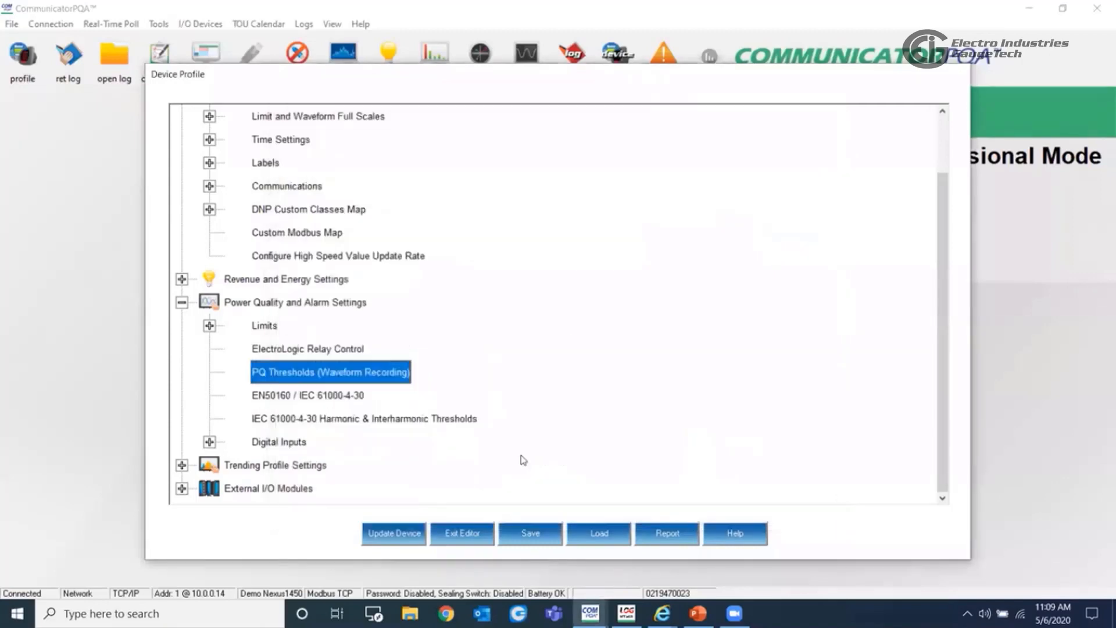
- Review the EN50160 / IEC 61000-4-30 settings and the harmonic and interharmonic thresholds, closing each with acceptance
double_click(327, 398)
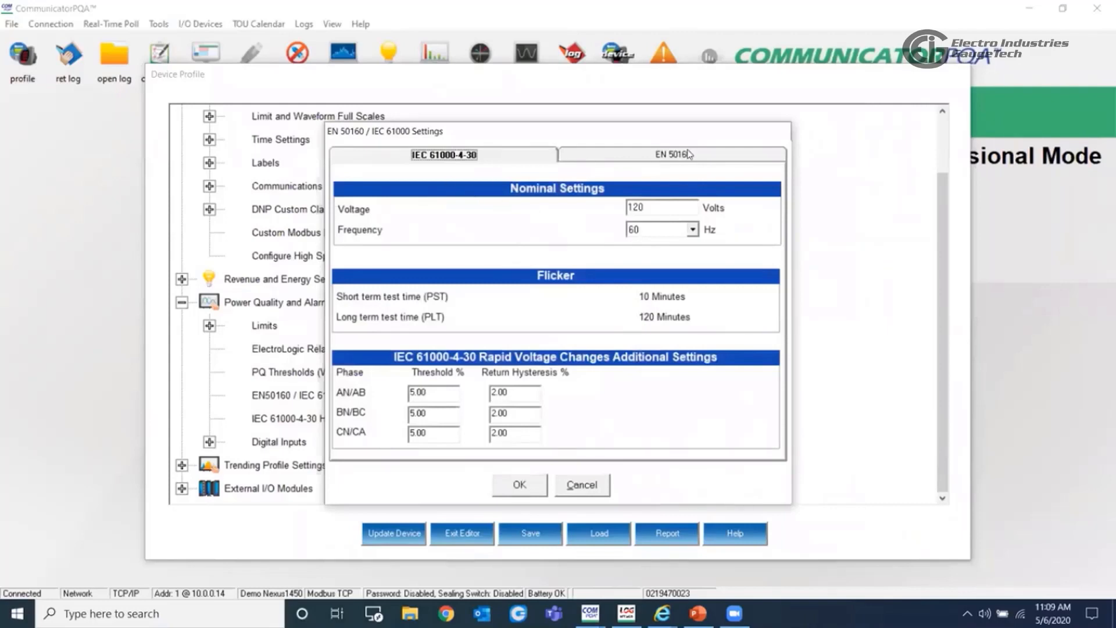
left_click(663, 156)
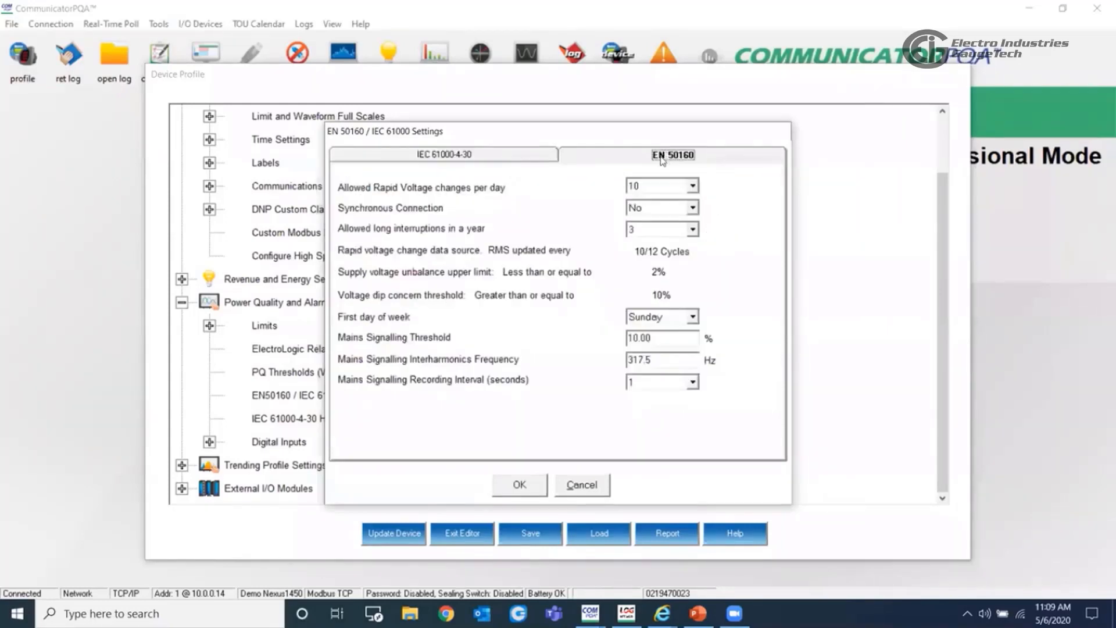
left_click(421, 157)
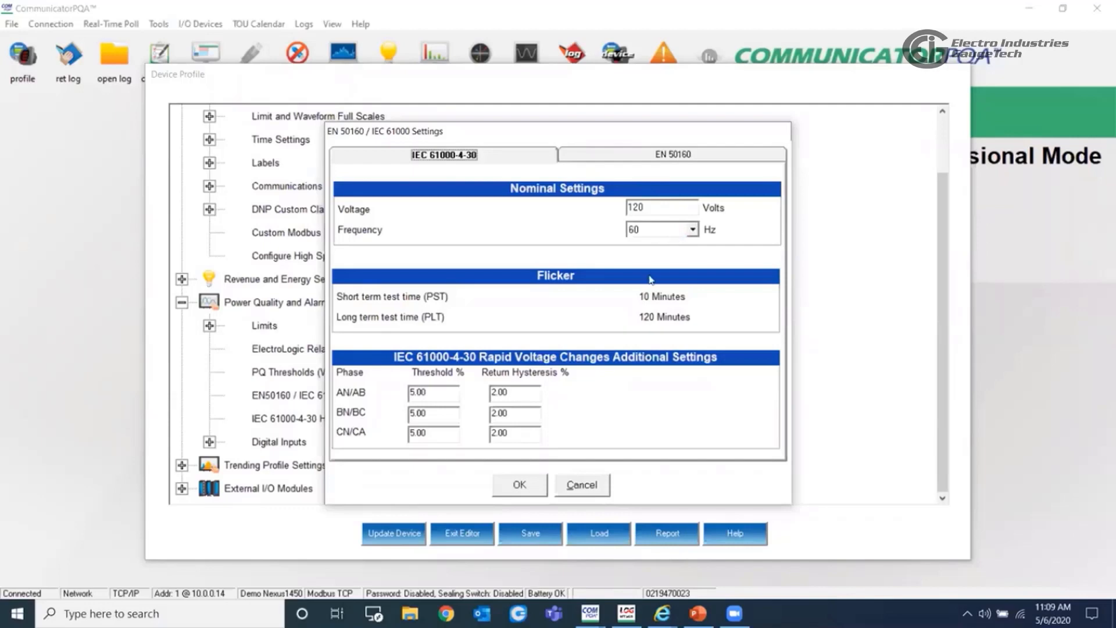
left_click(642, 156)
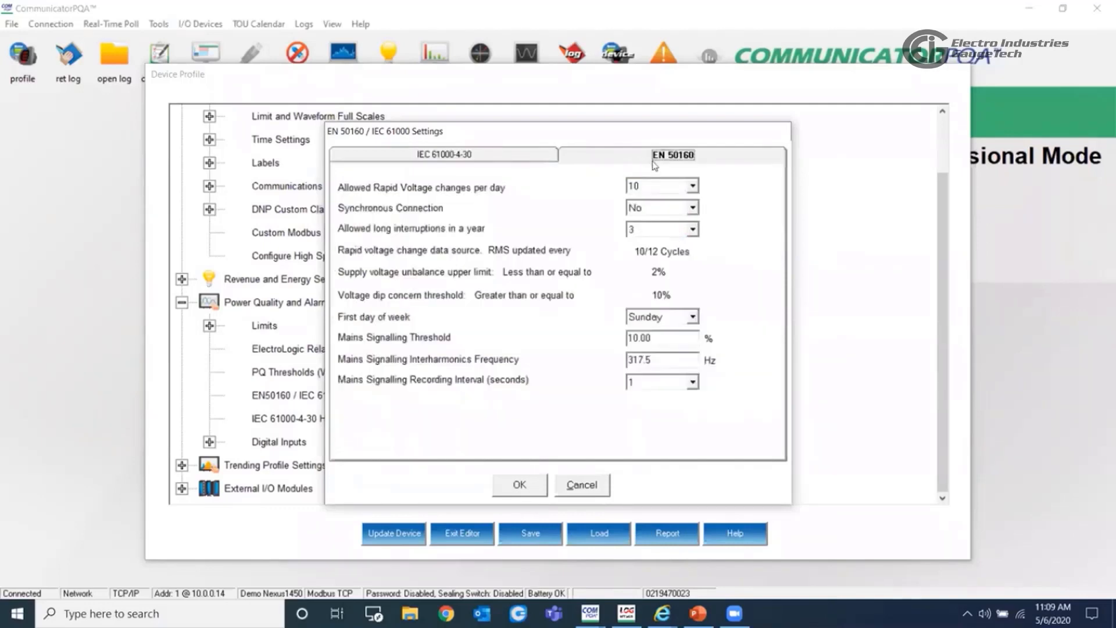
left_click(513, 492)
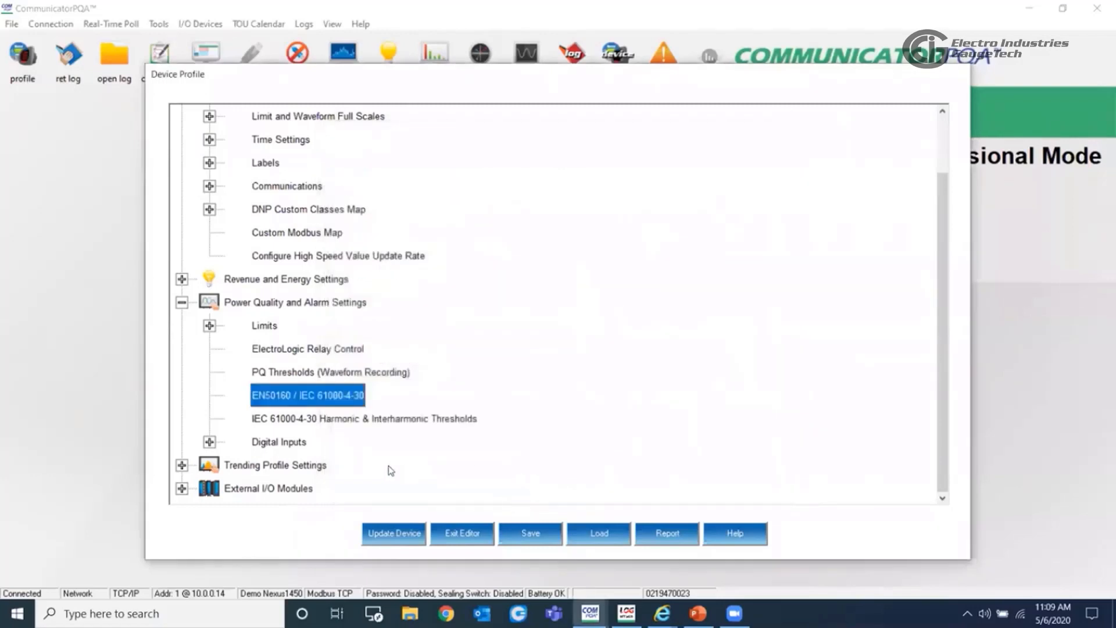
double_click(387, 419)
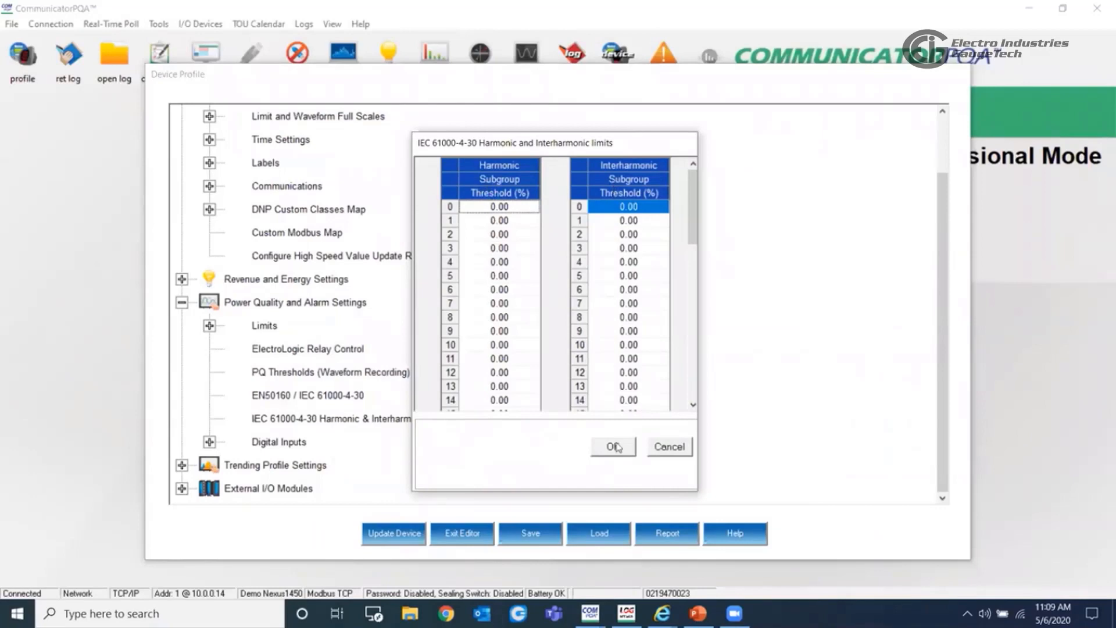
left_click(613, 446)
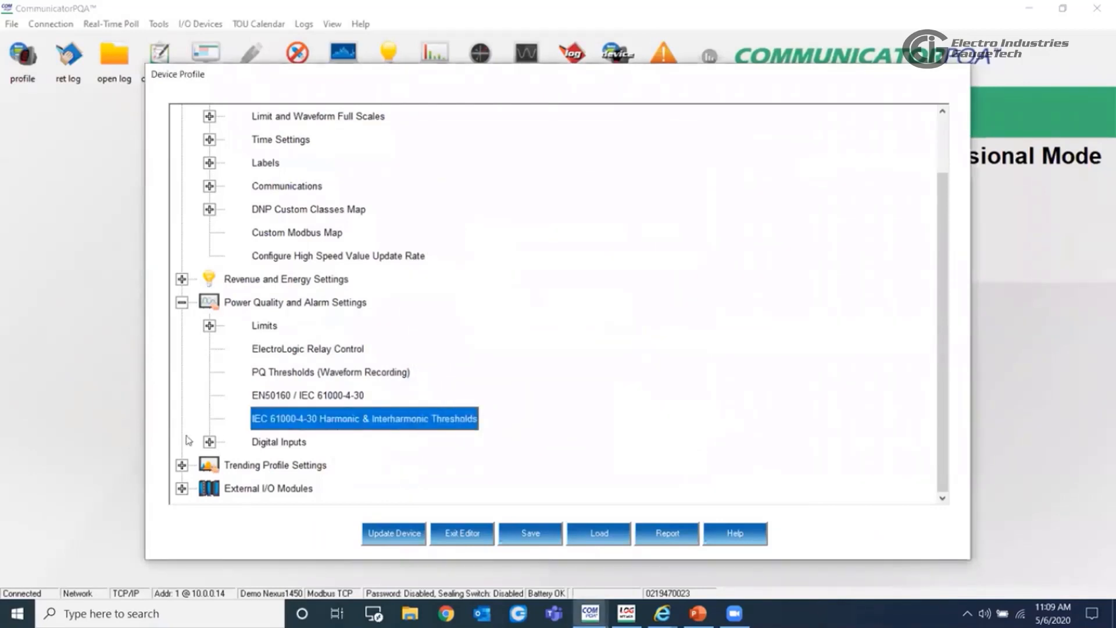
- Open the digital input assignments, examine the input type options available for HS_Input_1, and accept the assignments
left_click(210, 442)
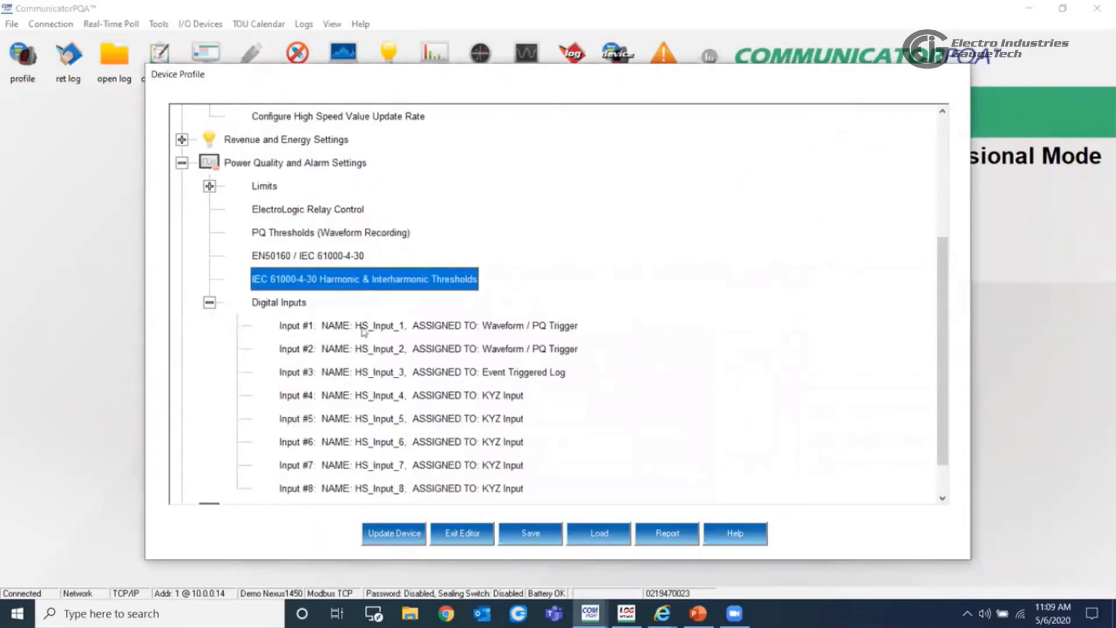
double_click(383, 331)
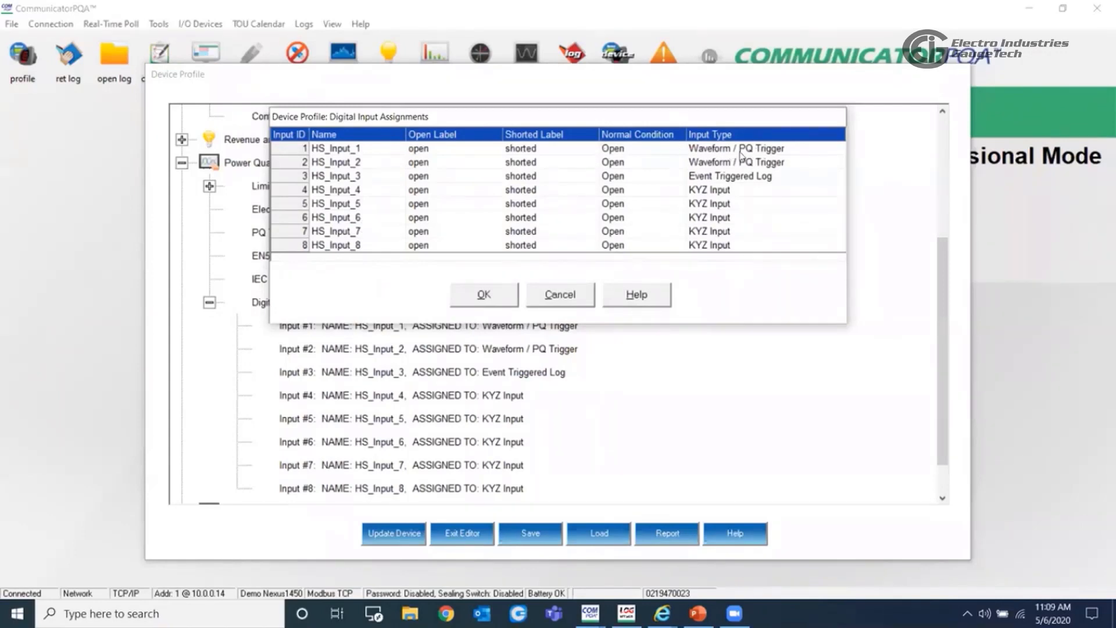
left_click(832, 151)
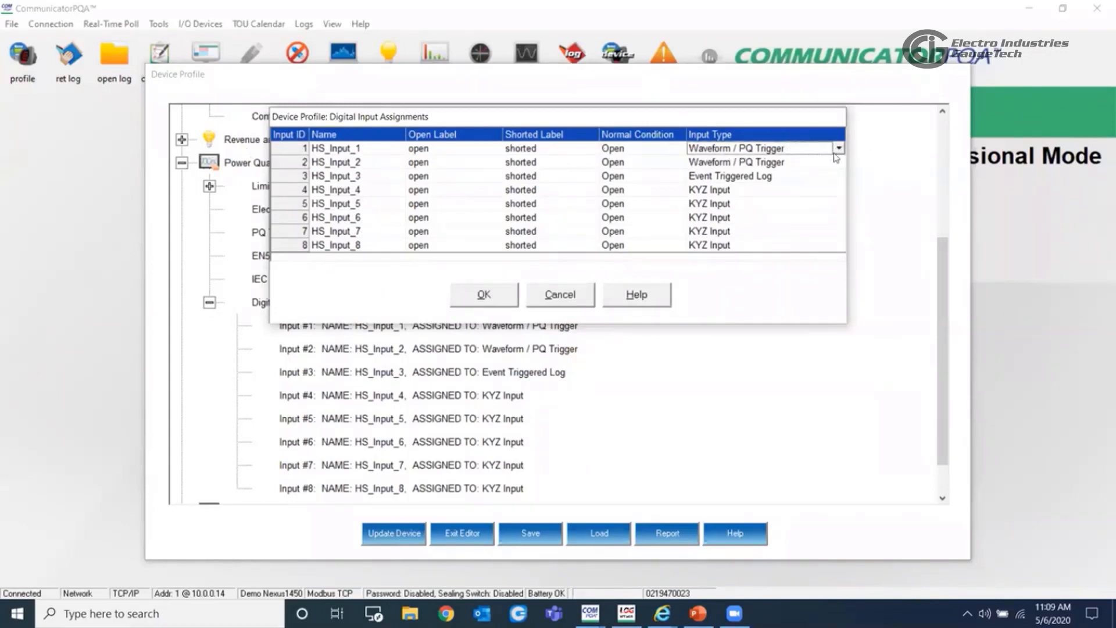
left_click(838, 149)
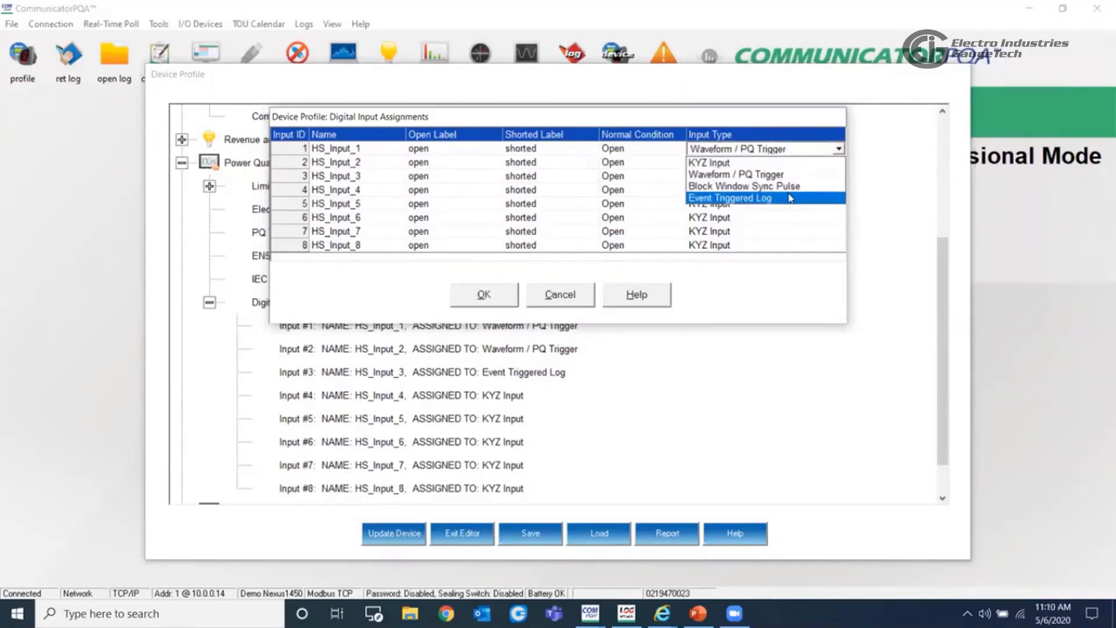
left_click(838, 150)
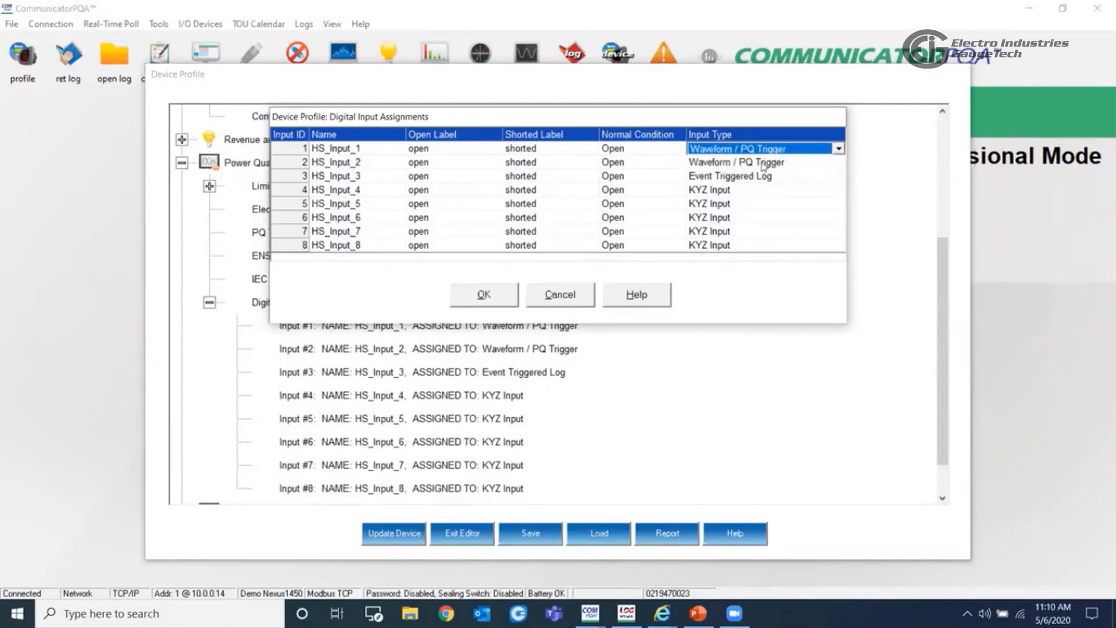
left_click(486, 296)
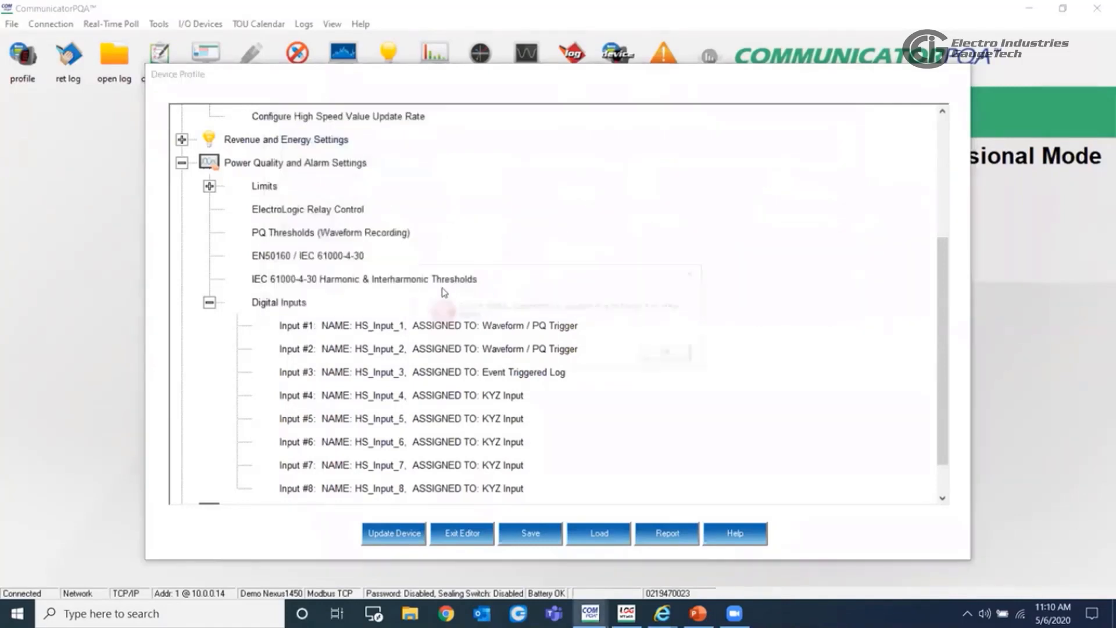
left_click(669, 354)
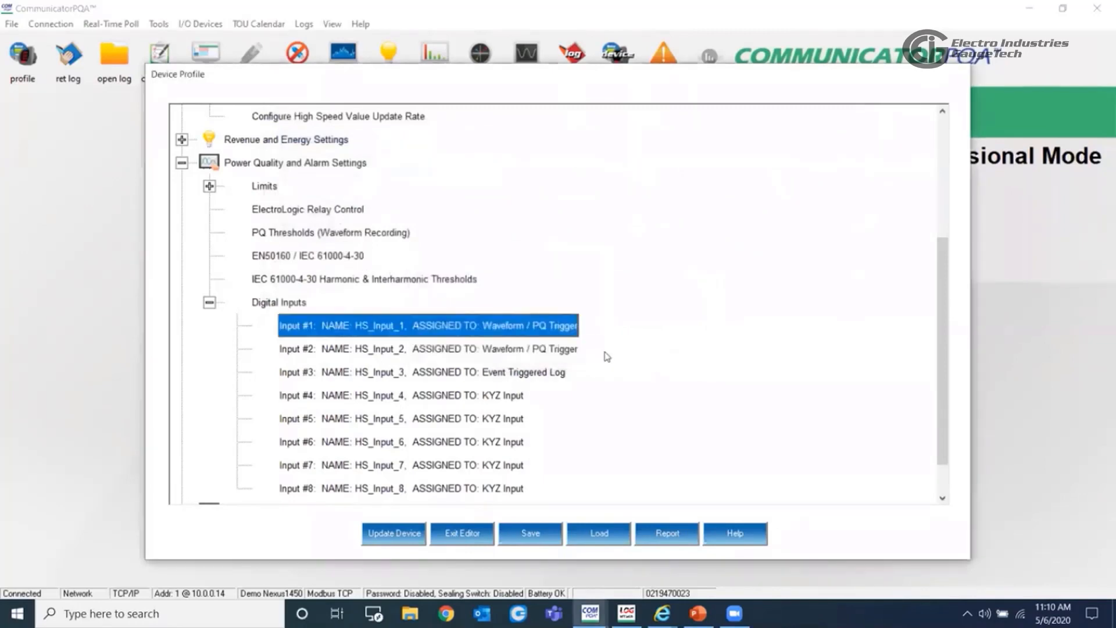
- Reopen the PQ Thresholds (Waveform Recording) settings, check the digital input triggers for inputs 1 and 2, and accept
double_click(312, 232)
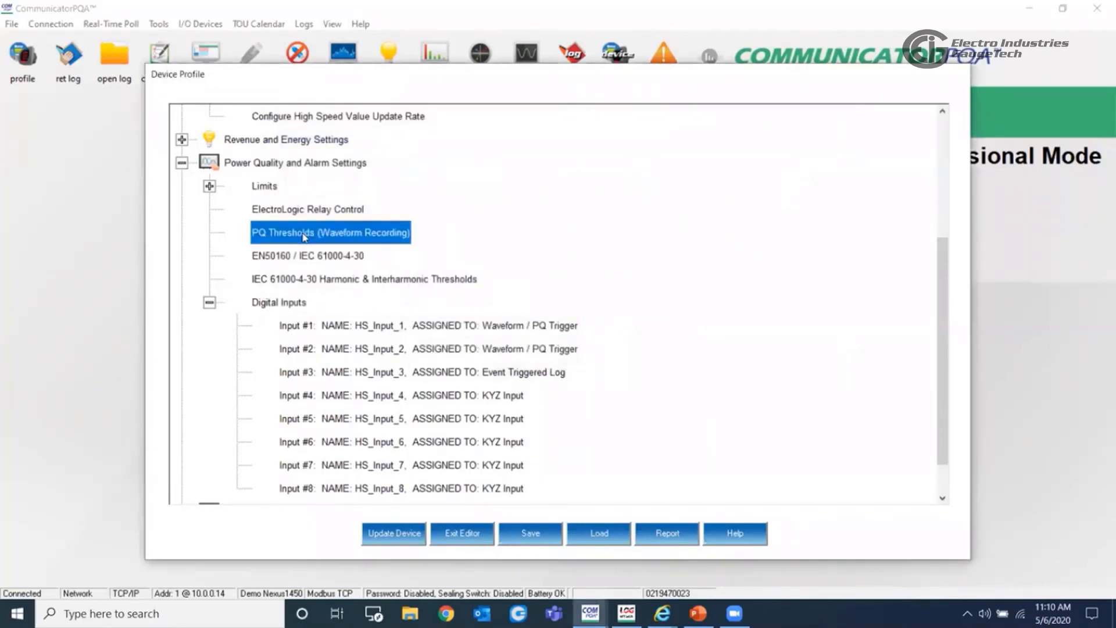
left_click(567, 402)
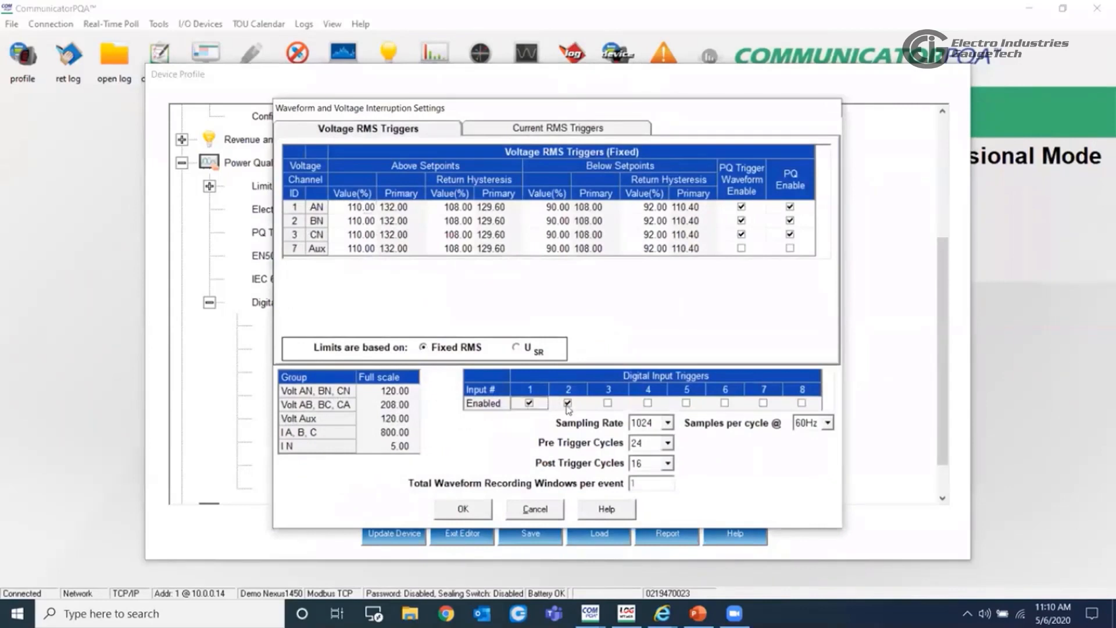
left_click(461, 507)
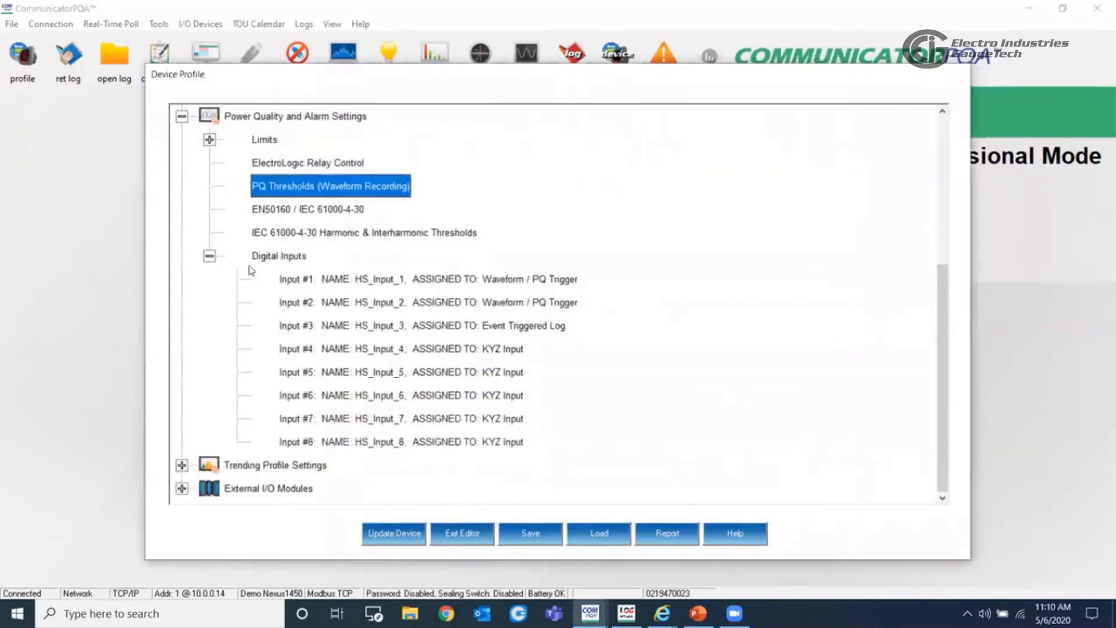
left_click(209, 256)
left_click(209, 325)
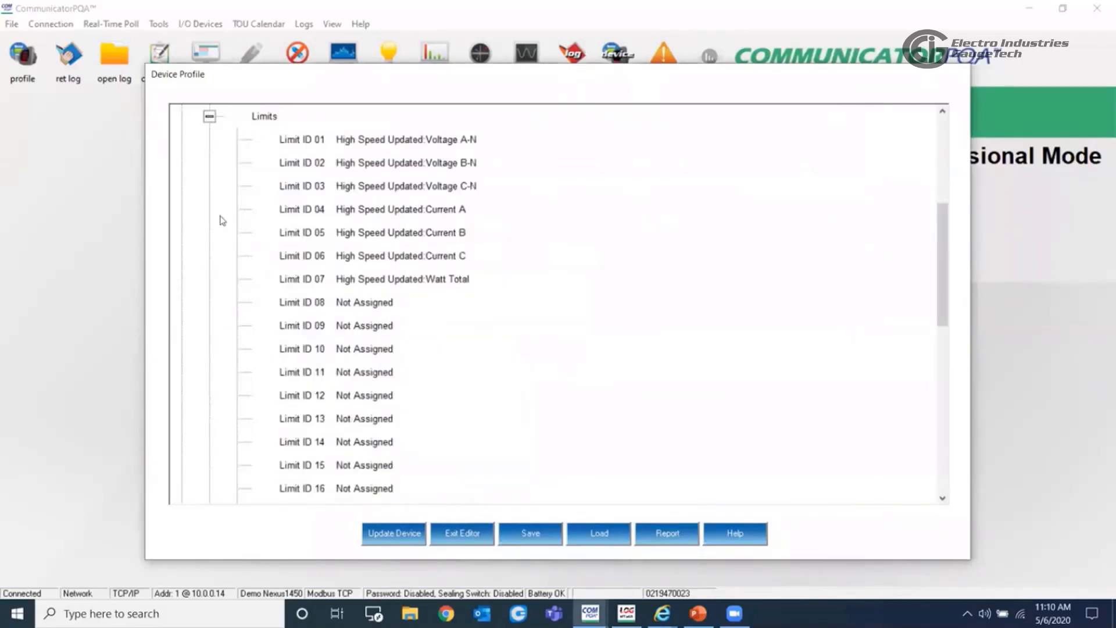
left_click(209, 116)
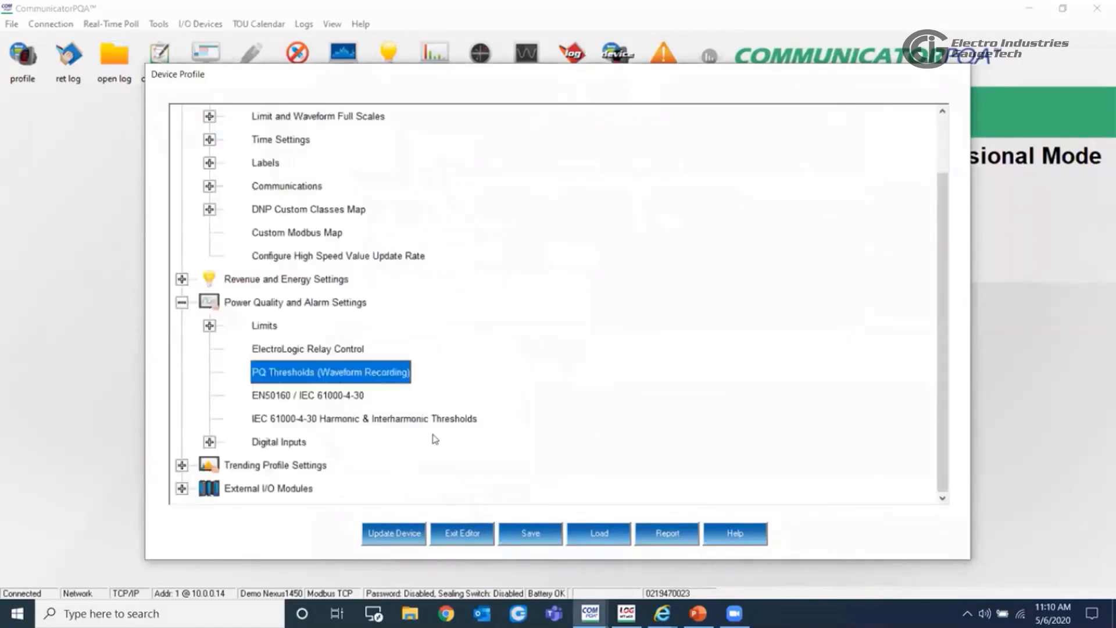
- Open the digital input assignments, examine the input type options for HS_Input_3, and close the Power Quality and Alarm Settings section
left_click(210, 443)
double_click(360, 326)
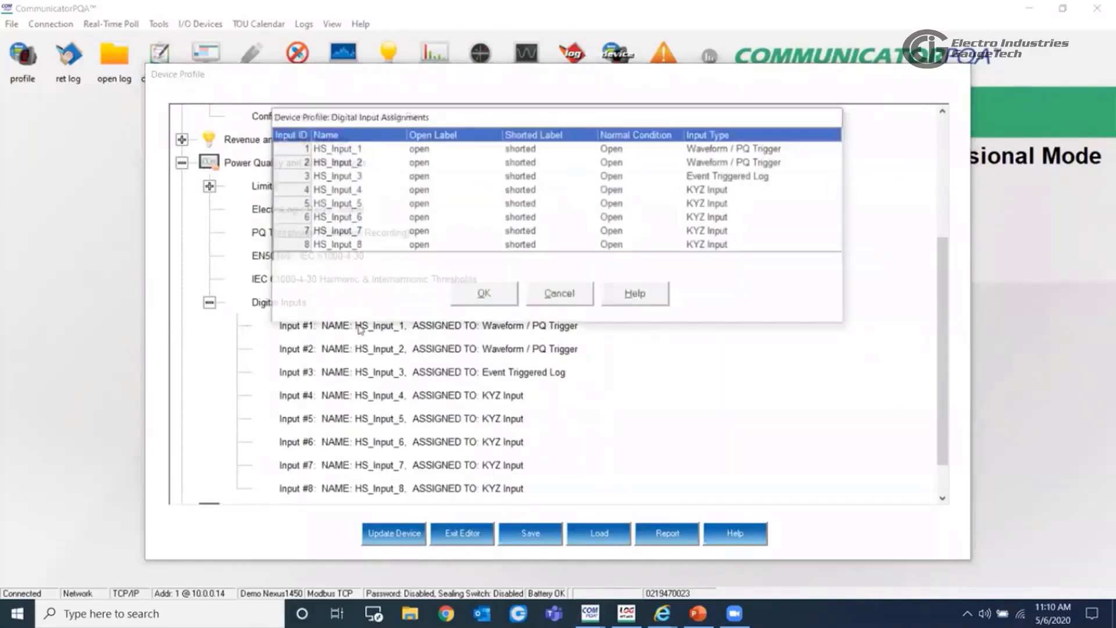
left_click(788, 180)
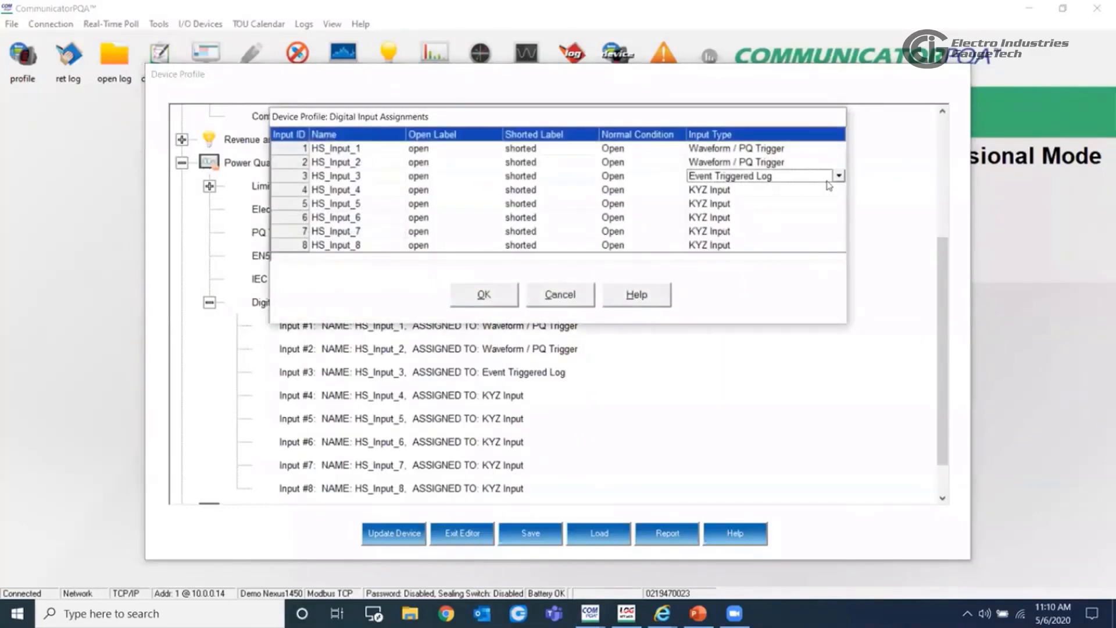
left_click(835, 177)
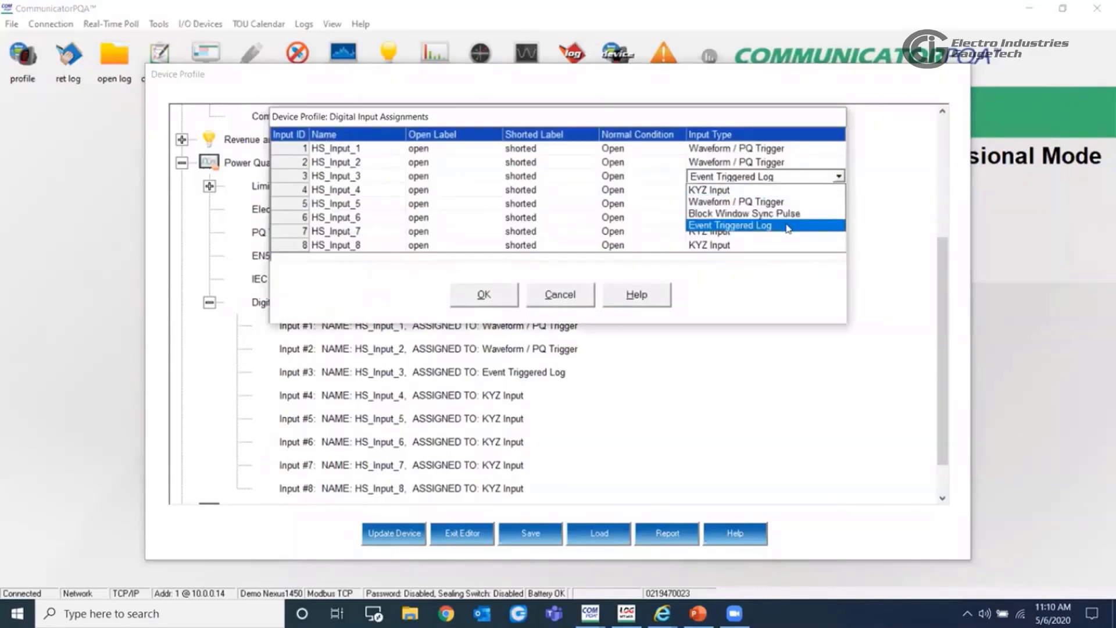
left_click(556, 297)
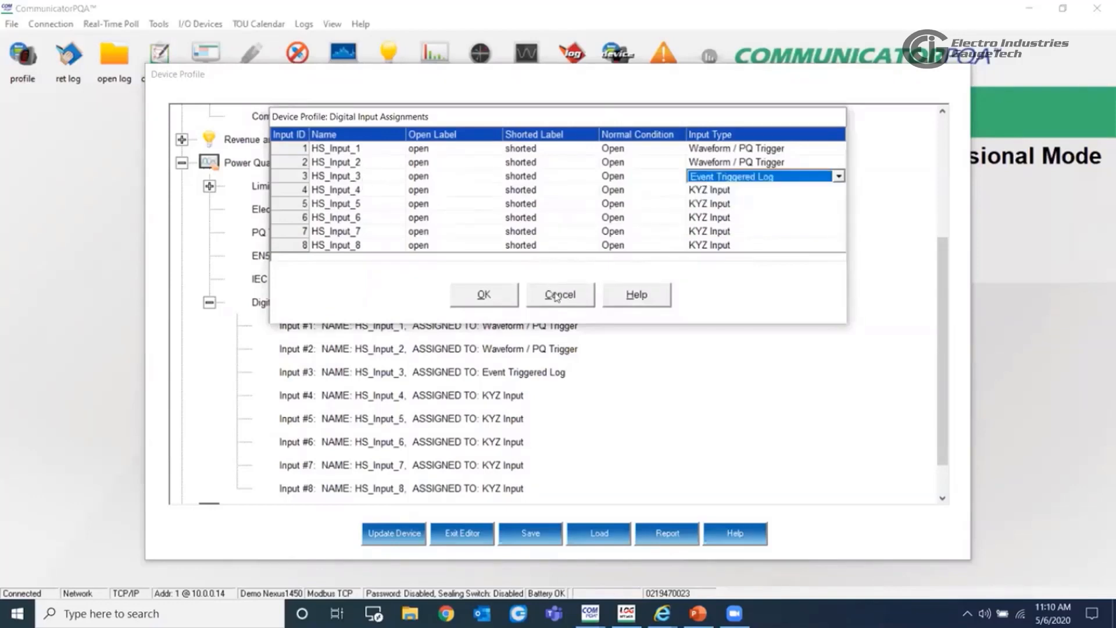
left_click(515, 296)
left_click(211, 305)
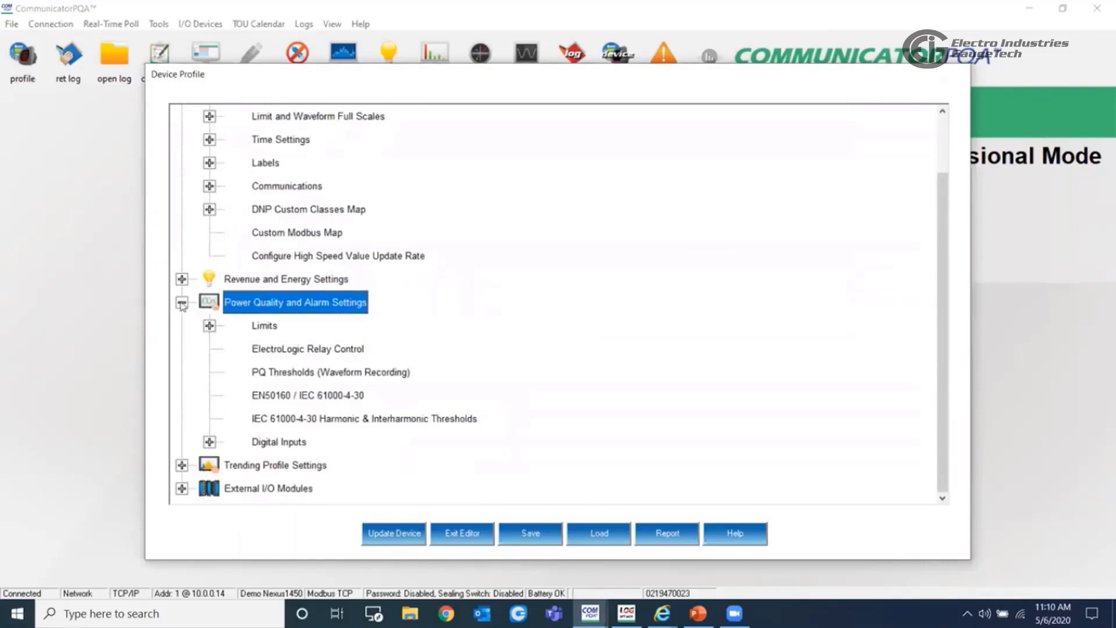
left_click(182, 302)
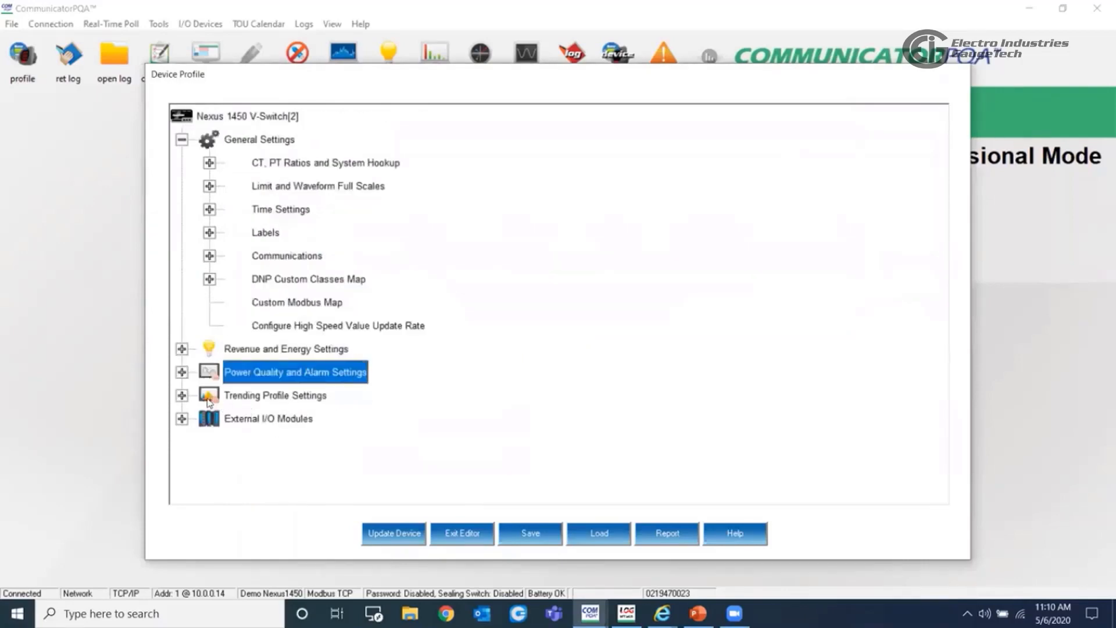
- Open the Trending Log Time Intervals, check the Log 1 interval choices, and accept 15 minutes
left_click(182, 395)
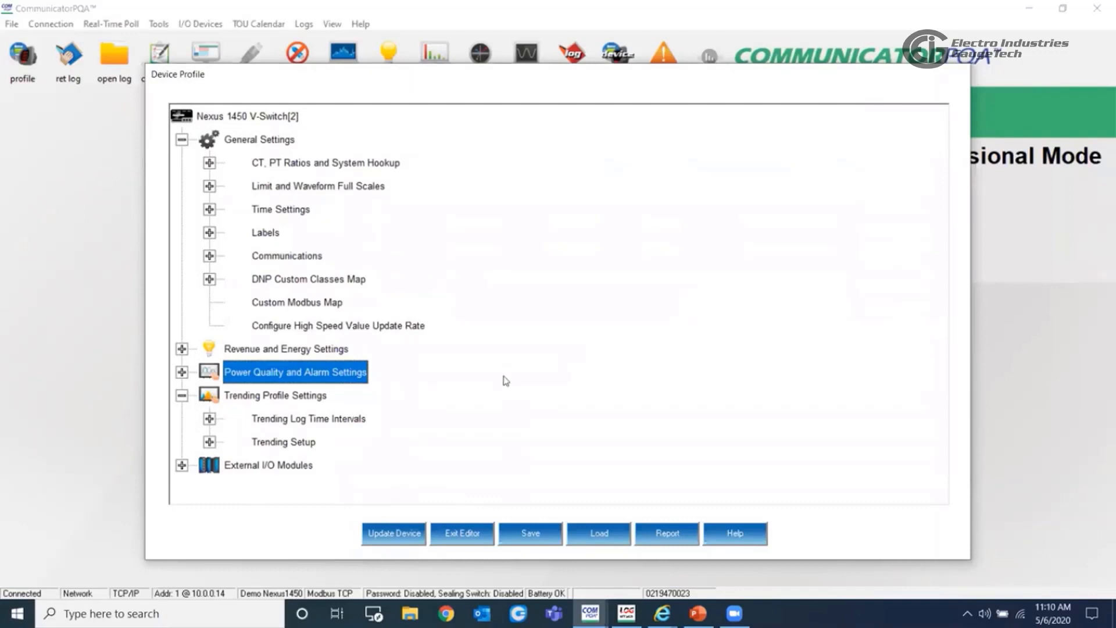
left_click(209, 443)
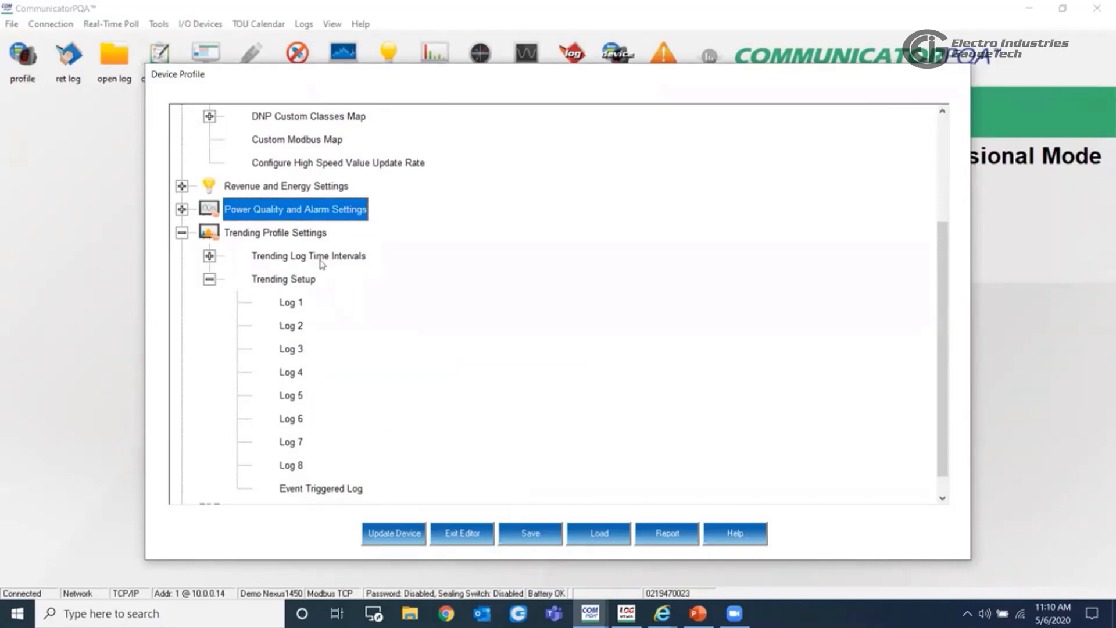
left_click(212, 257)
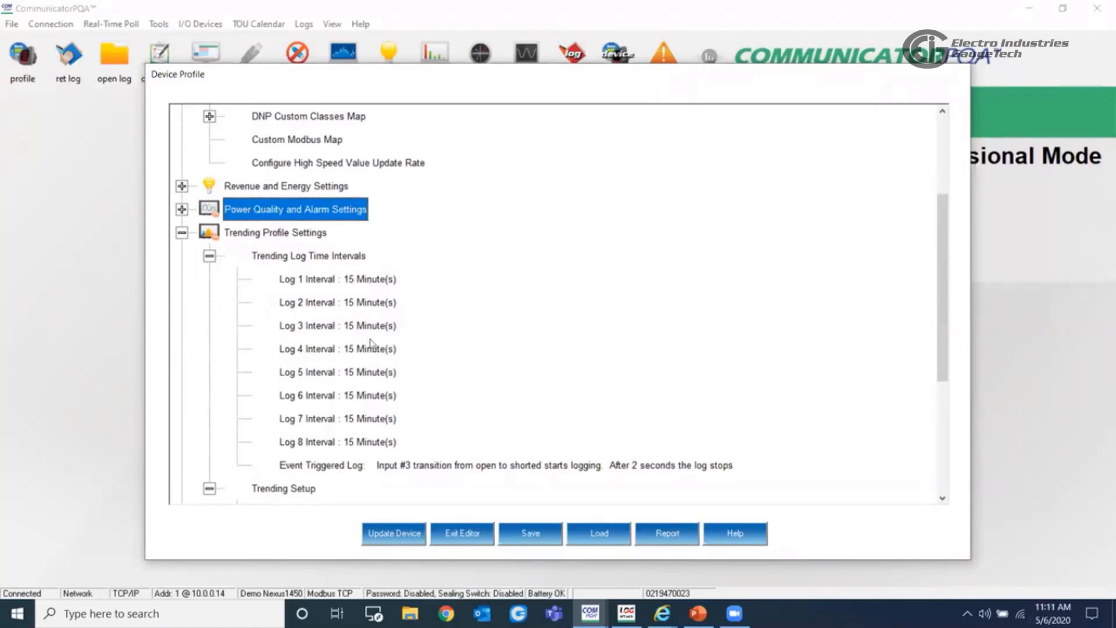
left_click(348, 279)
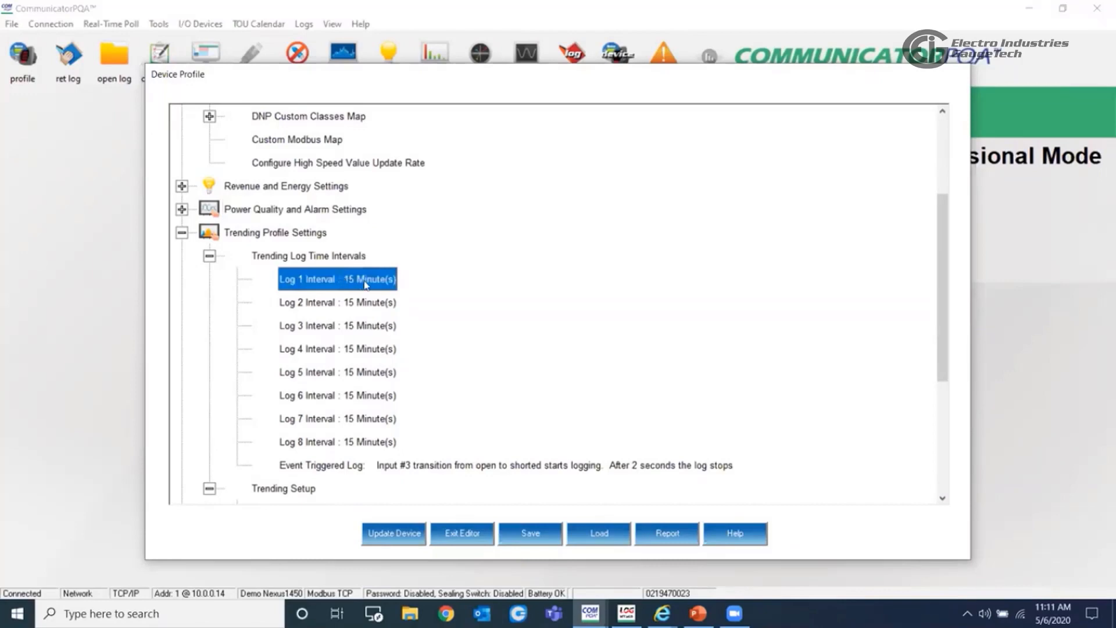
double_click(366, 280)
left_click(401, 237)
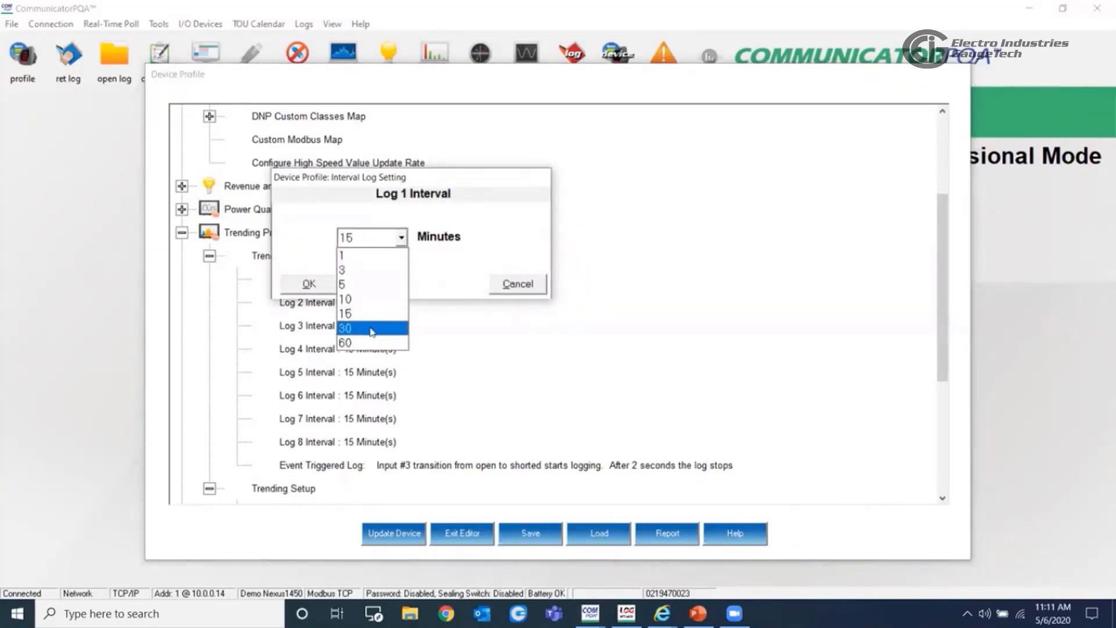
left_click(348, 313)
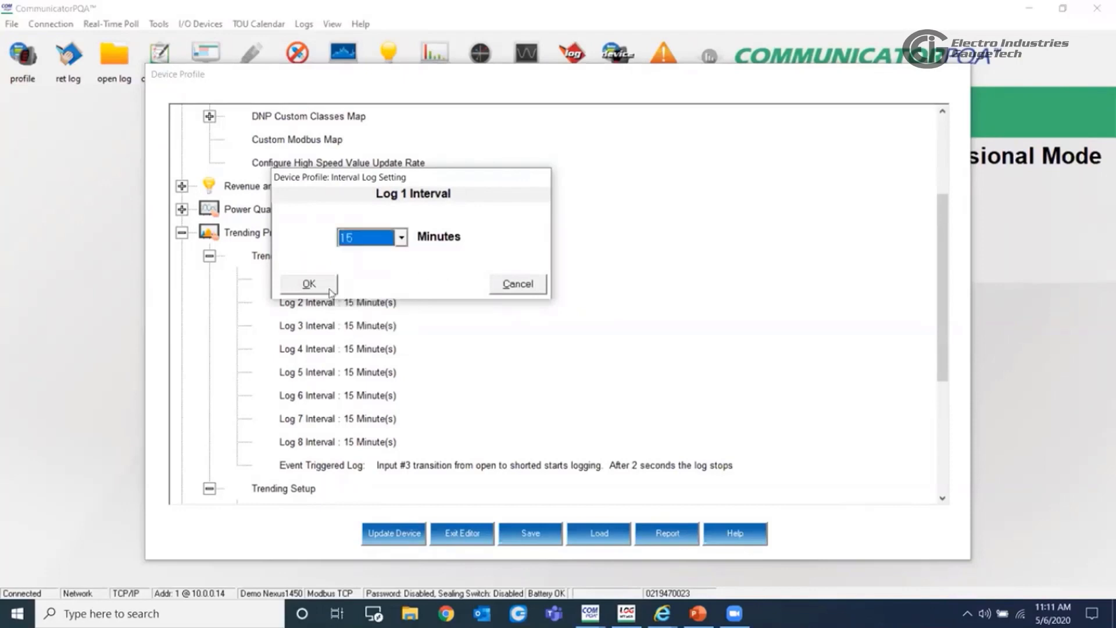
left_click(308, 284)
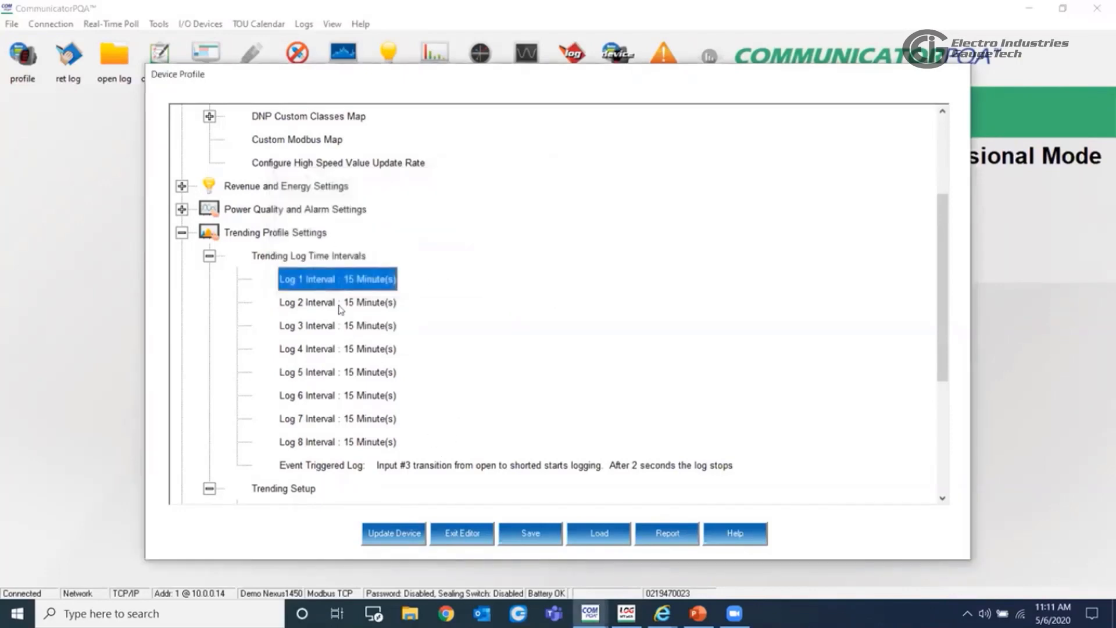
- Review the Event Triggered Log duration setting under the trending log intervals, and cancel without changing it
left_click(209, 257)
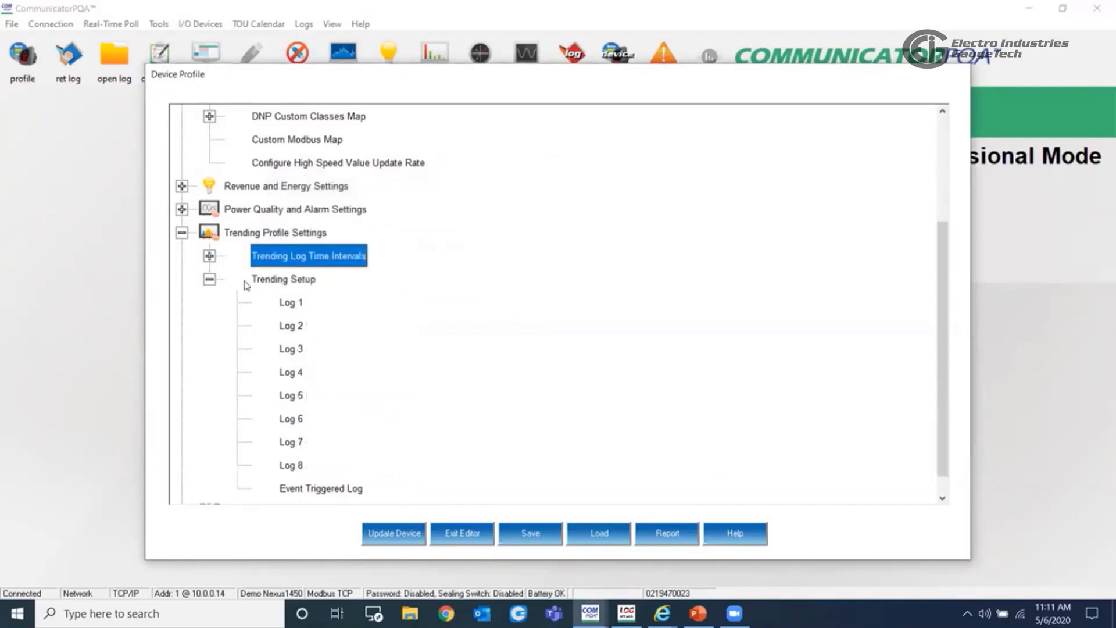
left_click(210, 258)
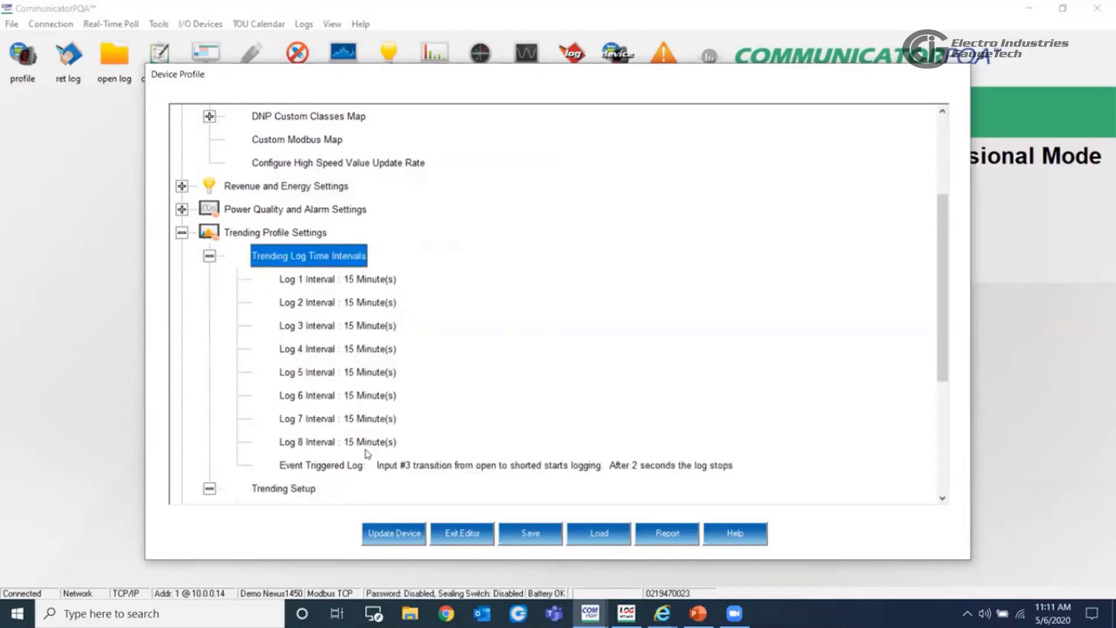
left_click(443, 465)
double_click(443, 464)
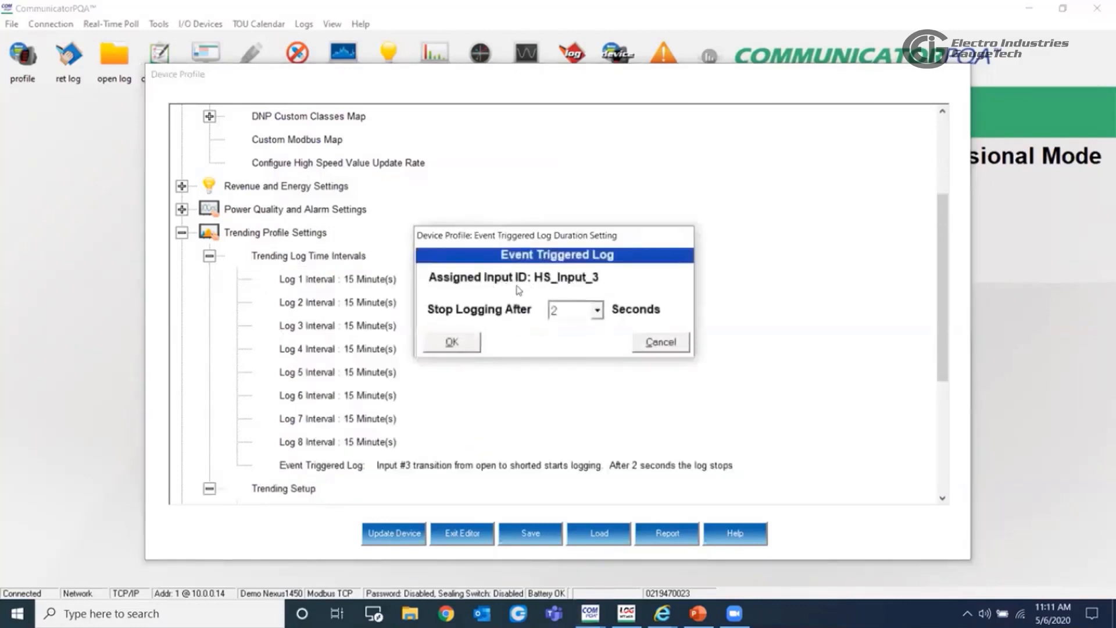
left_click(661, 343)
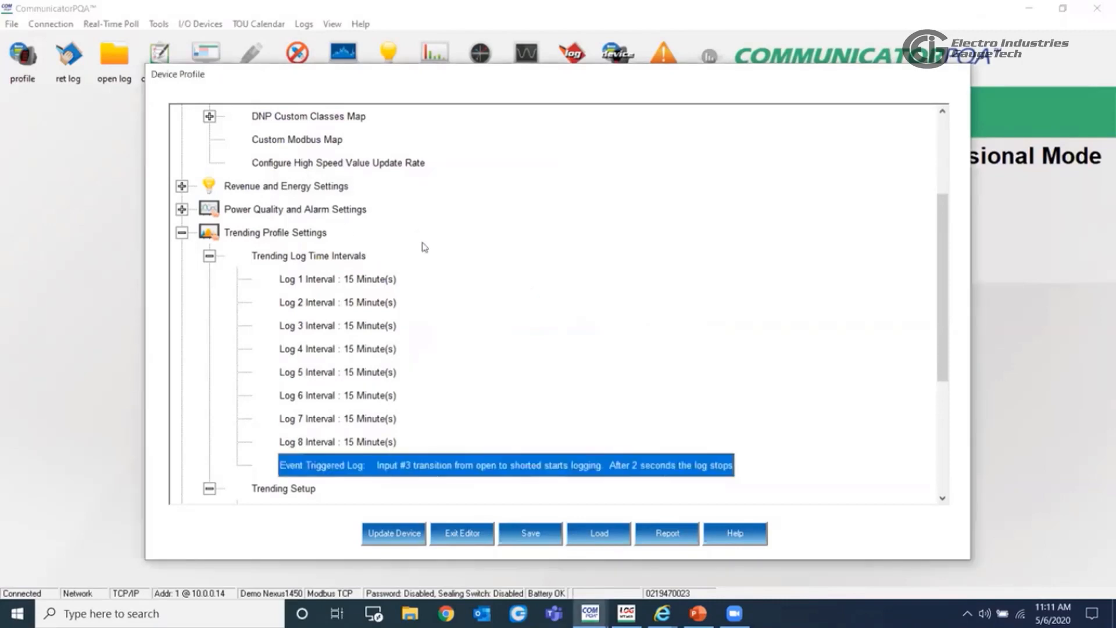
- Return to the digital input assignments, recheck the input type choices for HS_Input_3, and accept the assignments
left_click(182, 210)
left_click(210, 349)
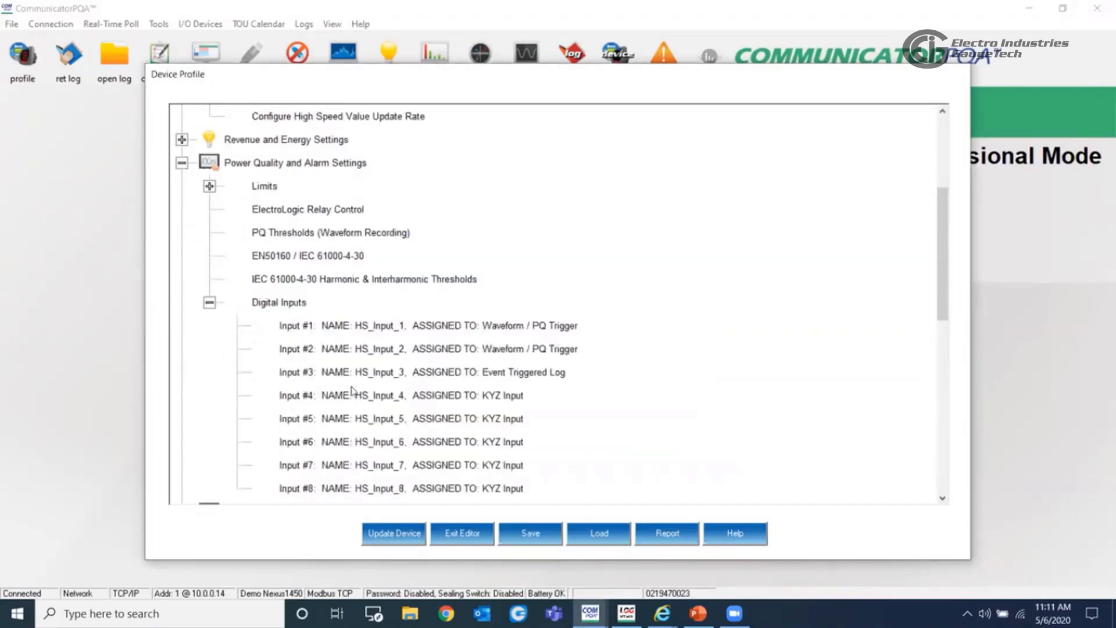
double_click(373, 371)
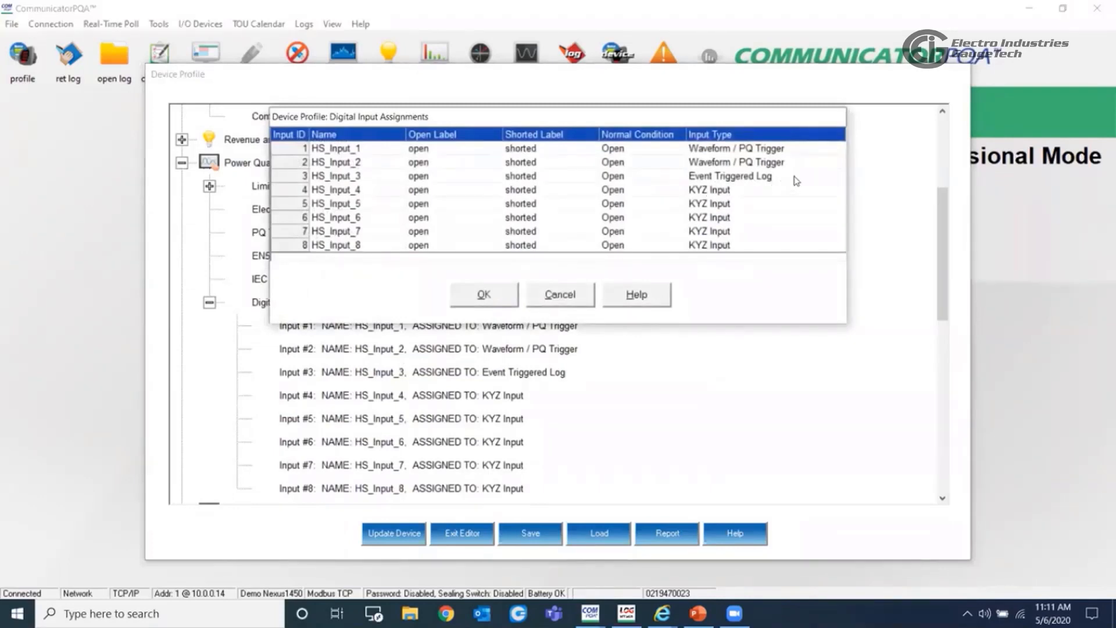
left_click(819, 179)
left_click(839, 177)
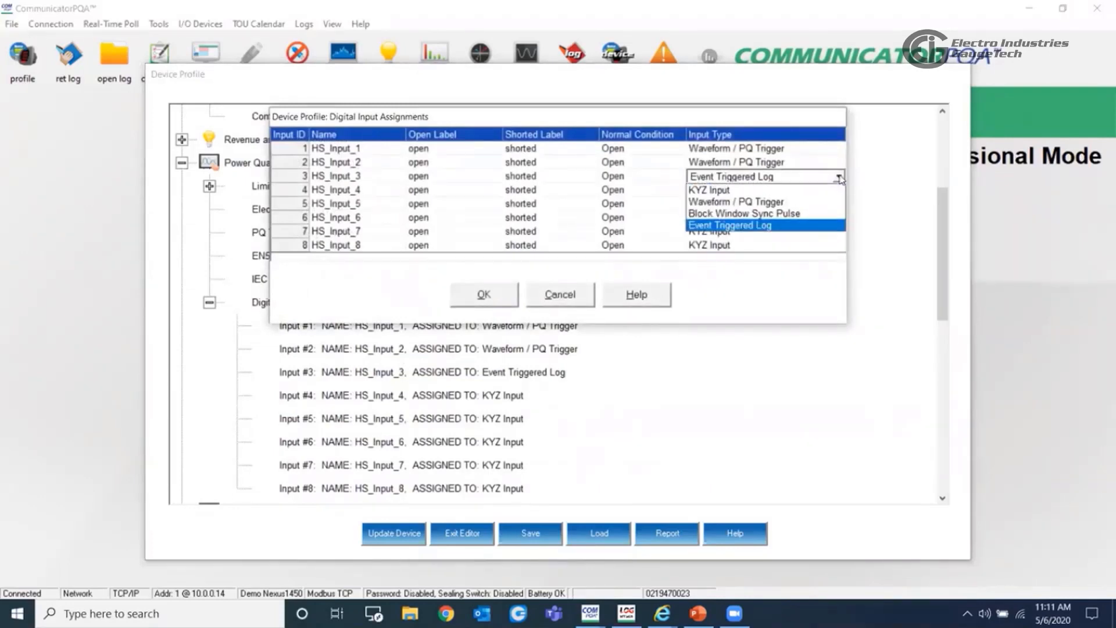
left_click(838, 177)
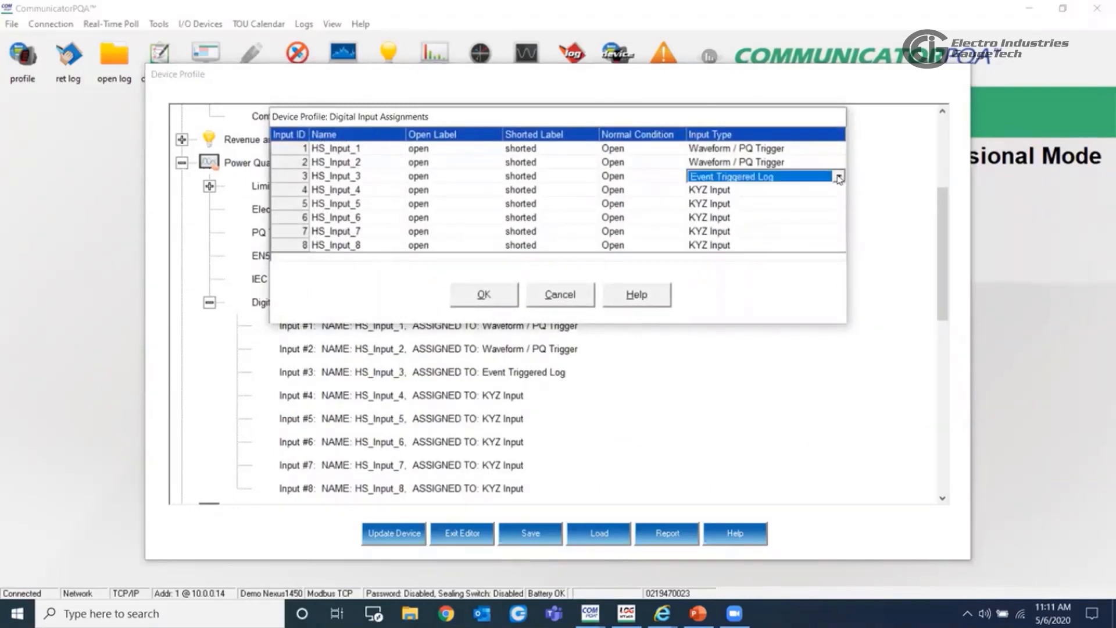
left_click(491, 300)
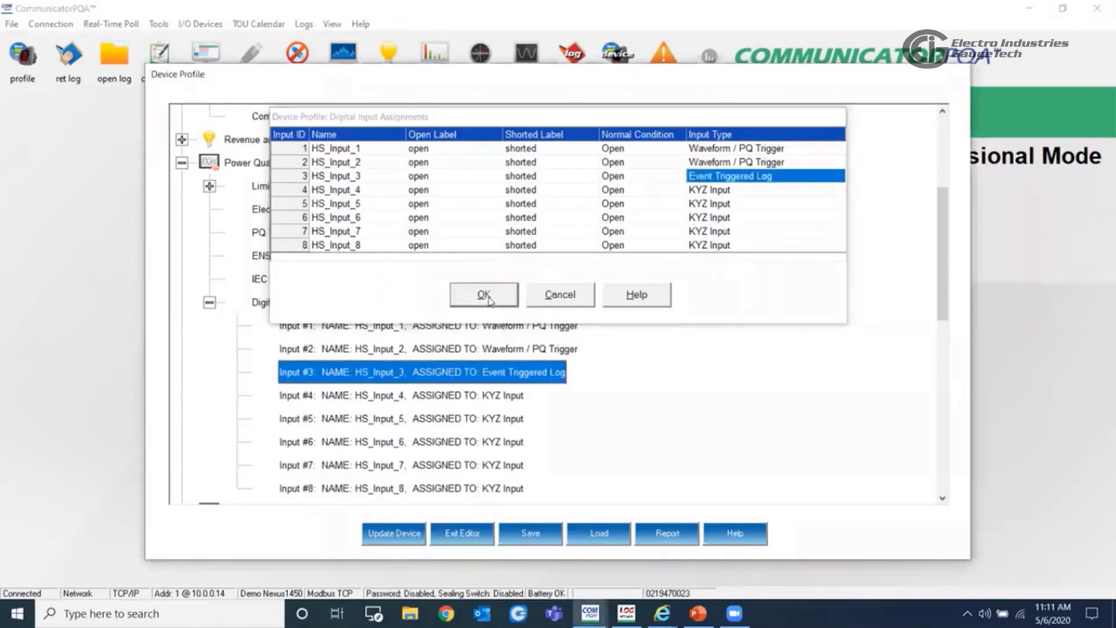
left_click(210, 302)
- In the Trending Setup for Log 1, remove One Second Updated Current N Measured and add High Speed Updated Current B
scroll(318, 377, "down", 2)
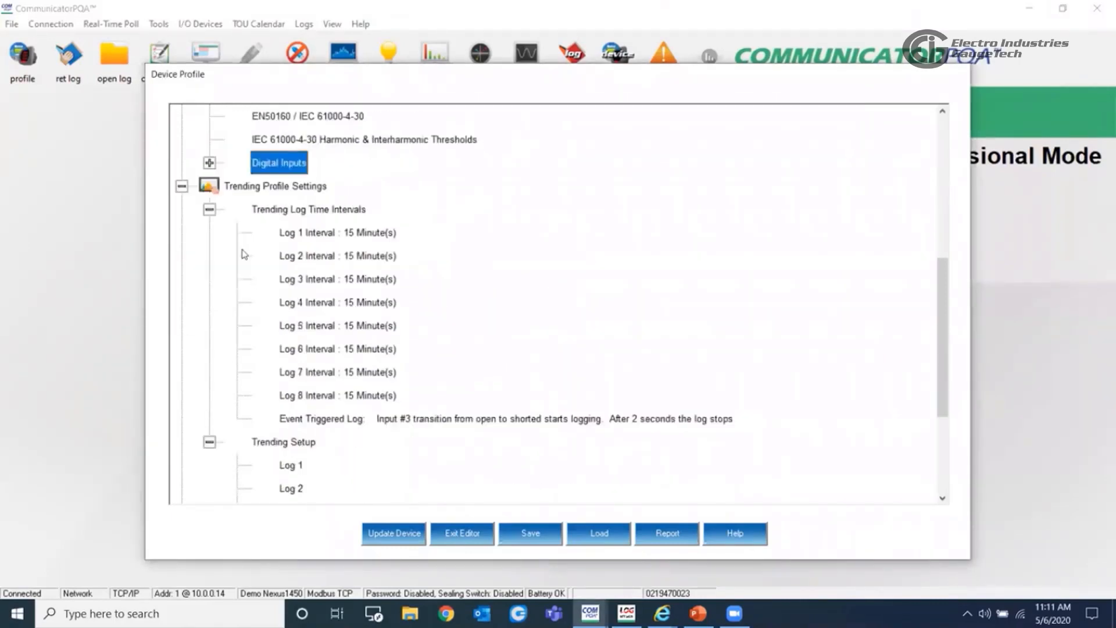
left_click(210, 210)
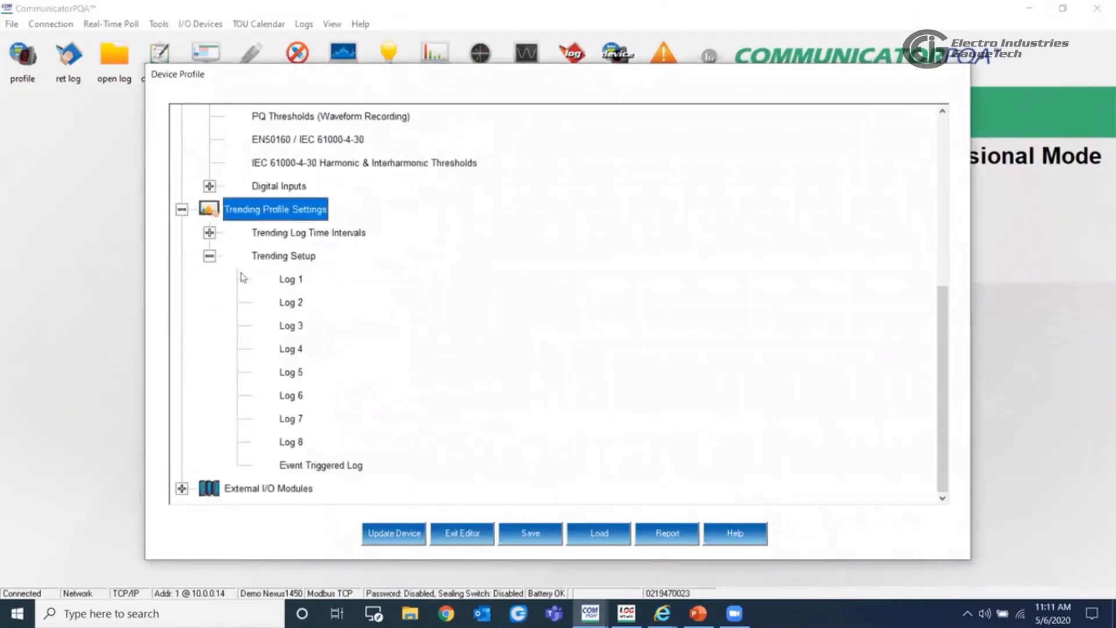
double_click(289, 280)
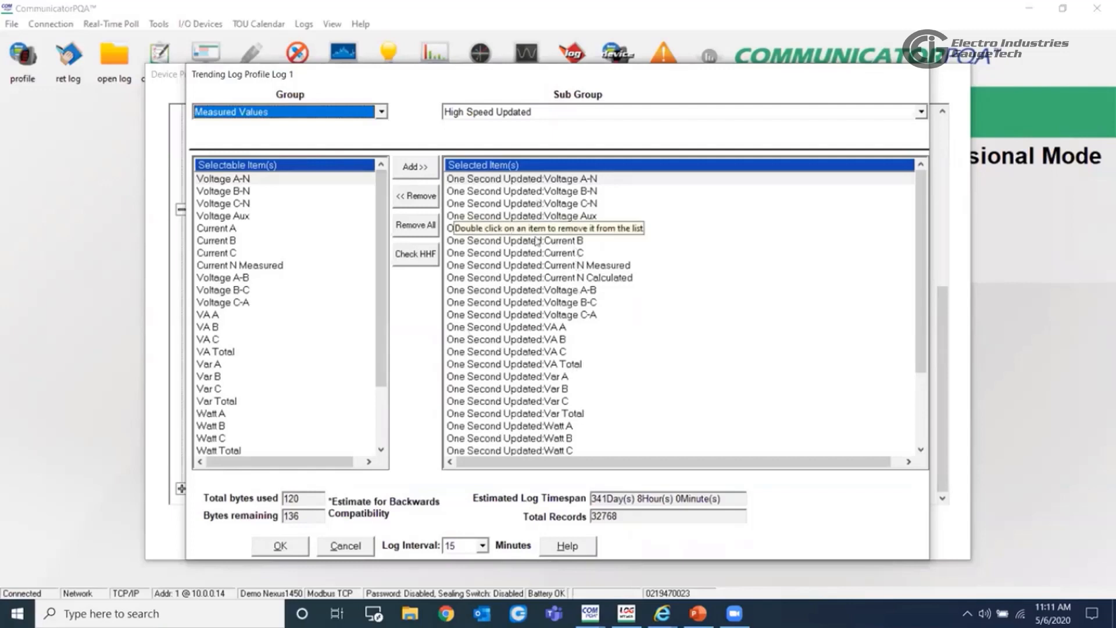
left_click(538, 268)
left_click(413, 203)
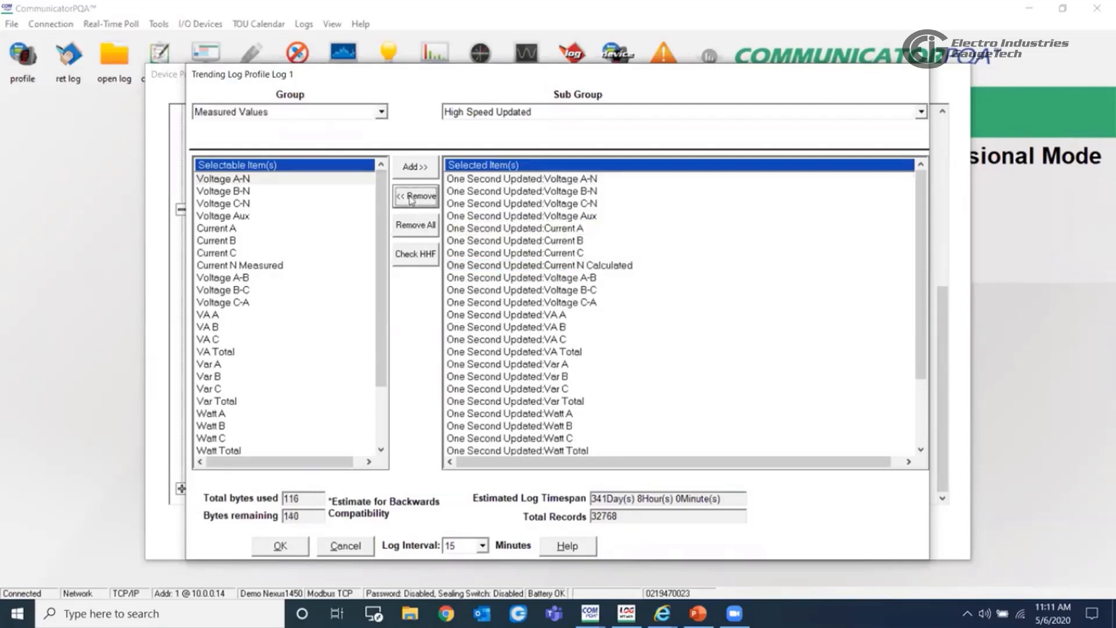
left_click(224, 241)
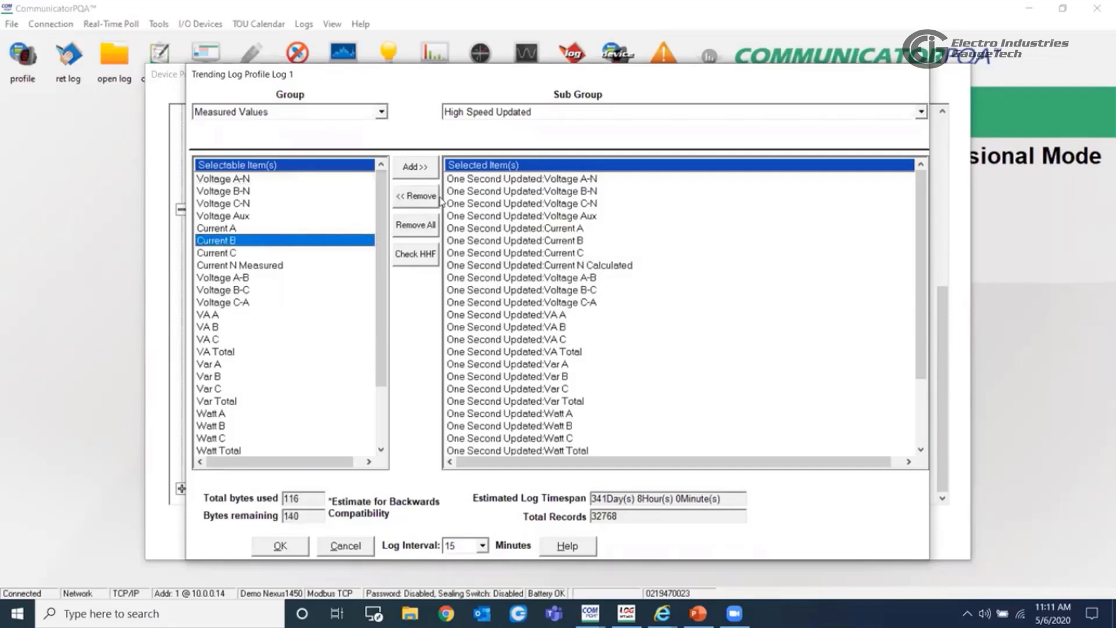
left_click(415, 167)
left_click_drag(924, 284, 927, 354)
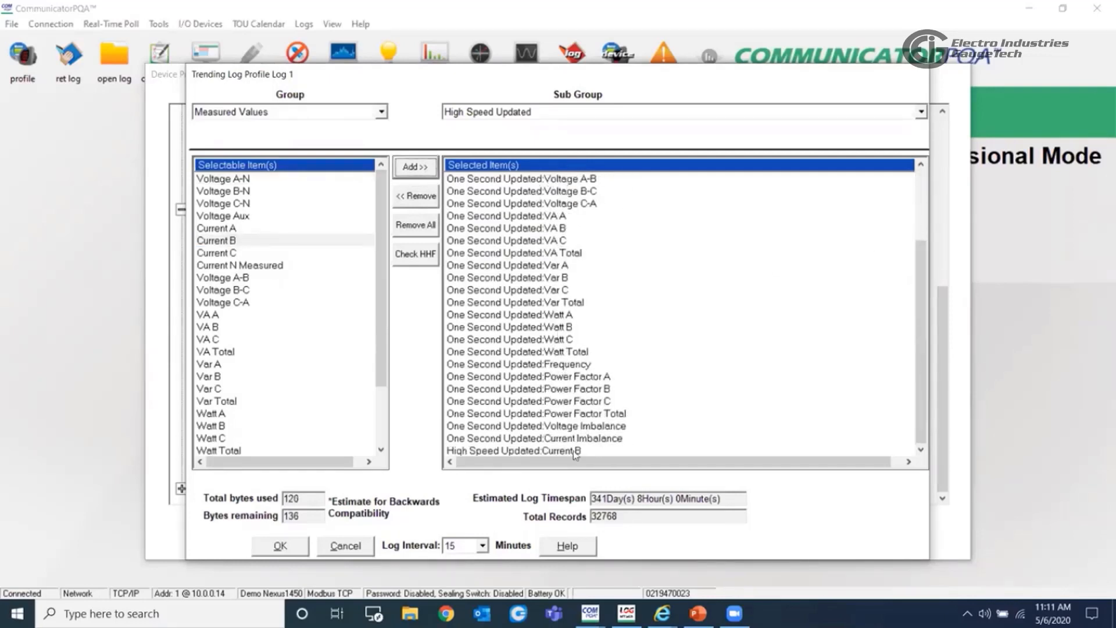
- Set the Log 1 log interval to 5 minutes and accept the trending profile
left_click(481, 546)
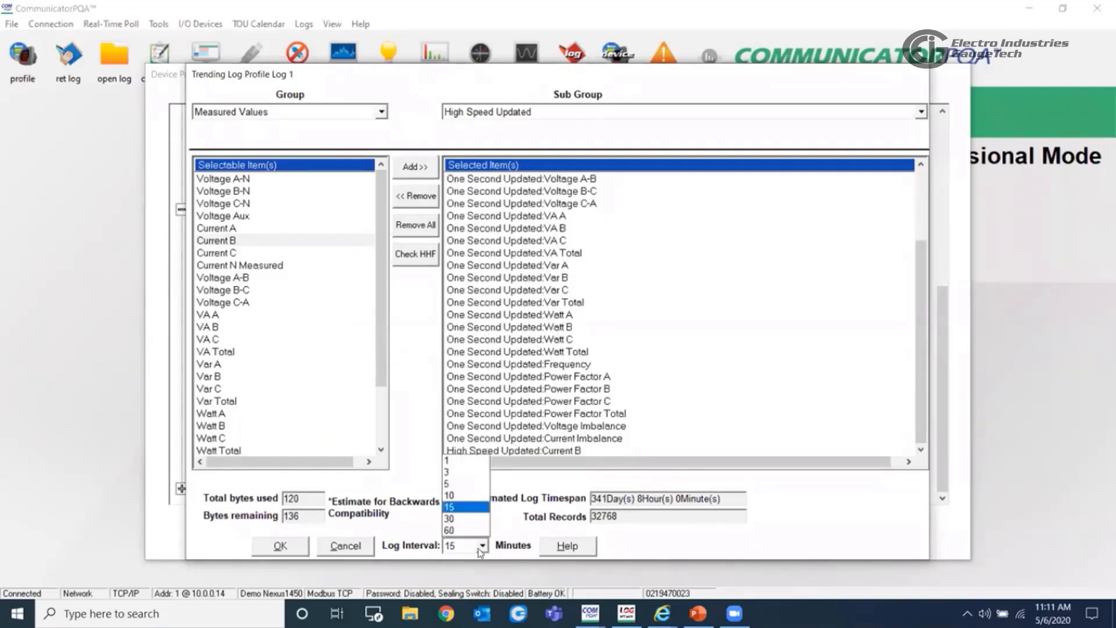
left_click(481, 546)
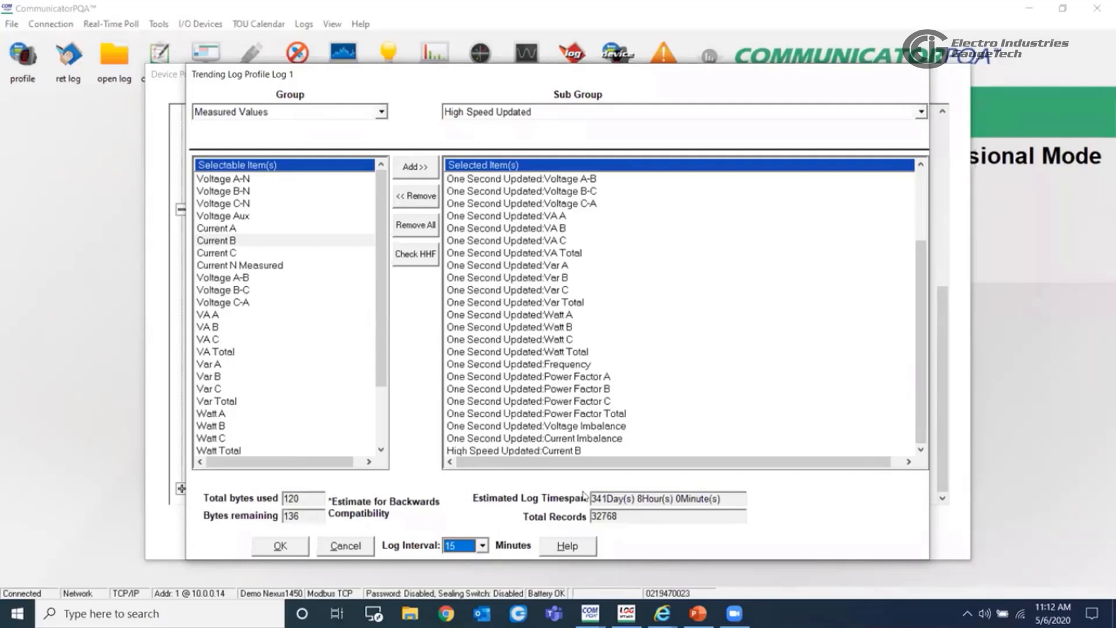
left_click(483, 545)
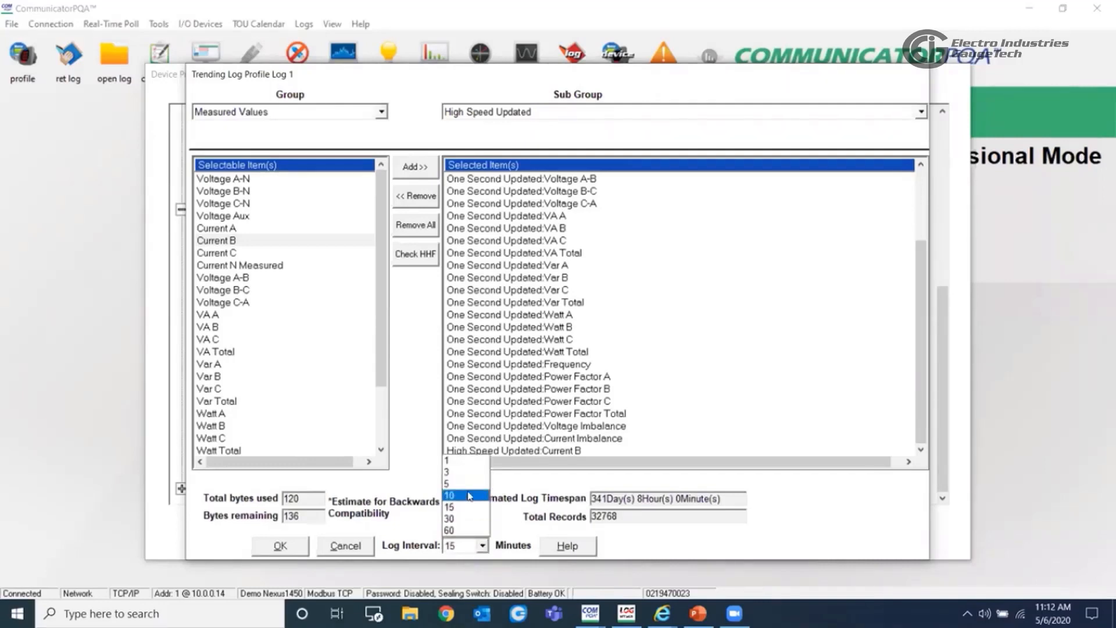
left_click(460, 486)
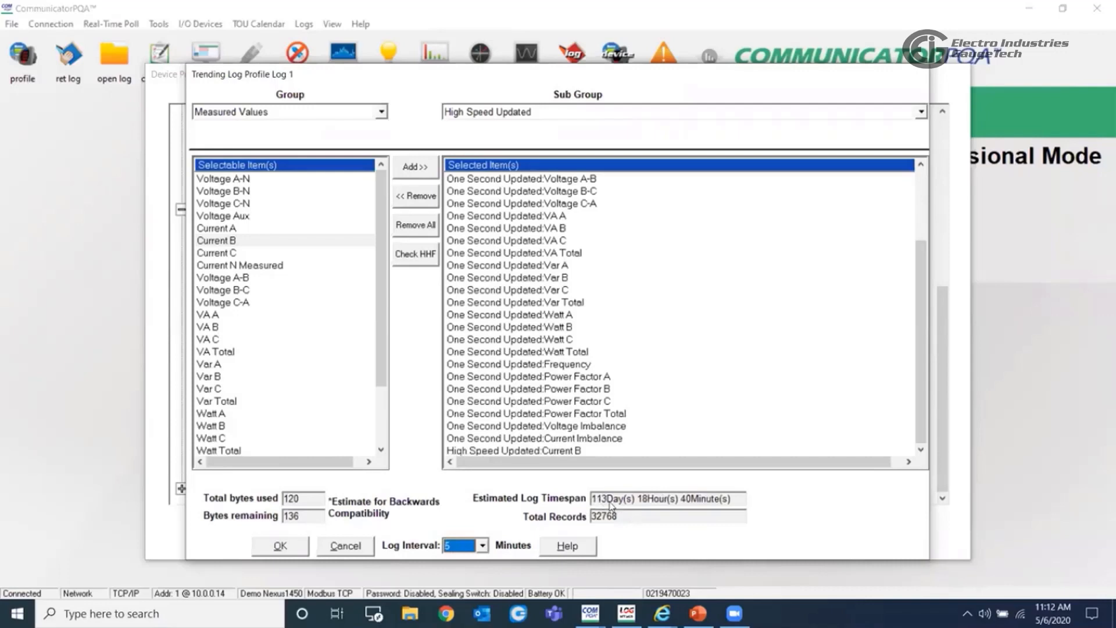
left_click(517, 338)
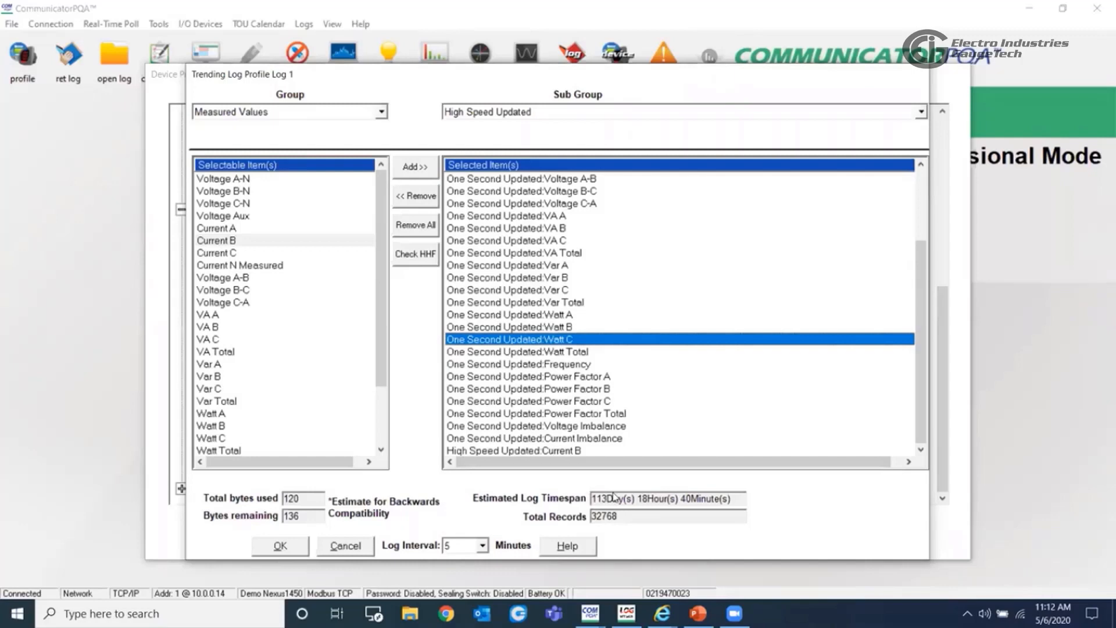
left_click(281, 547)
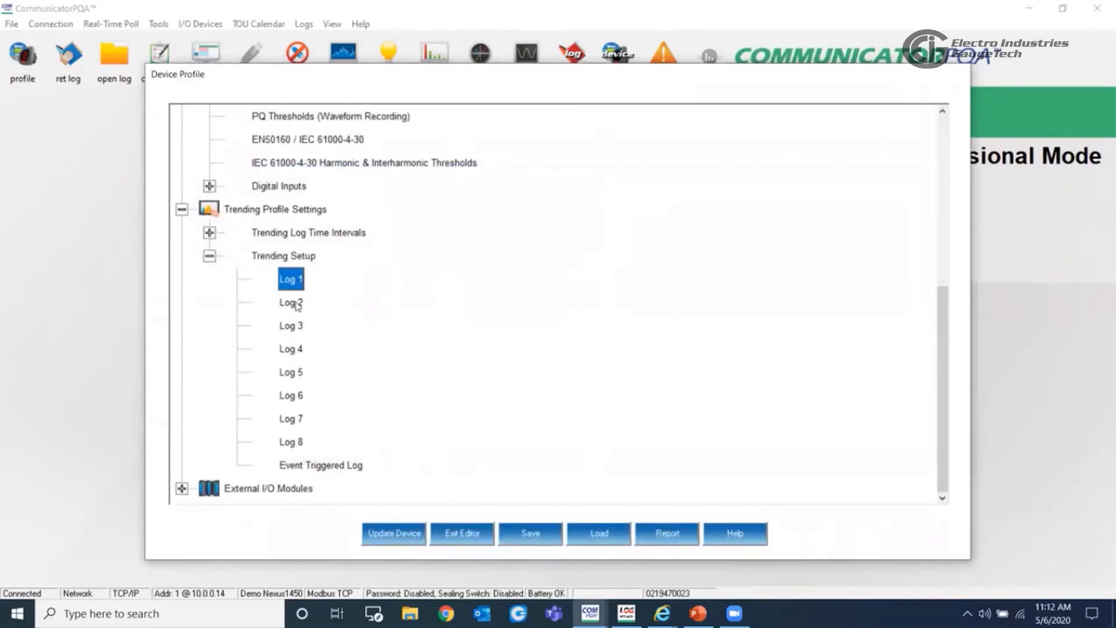
- In the Trending Setup for Log 2, review the Energy items selectable in the Accumulators group
double_click(294, 303)
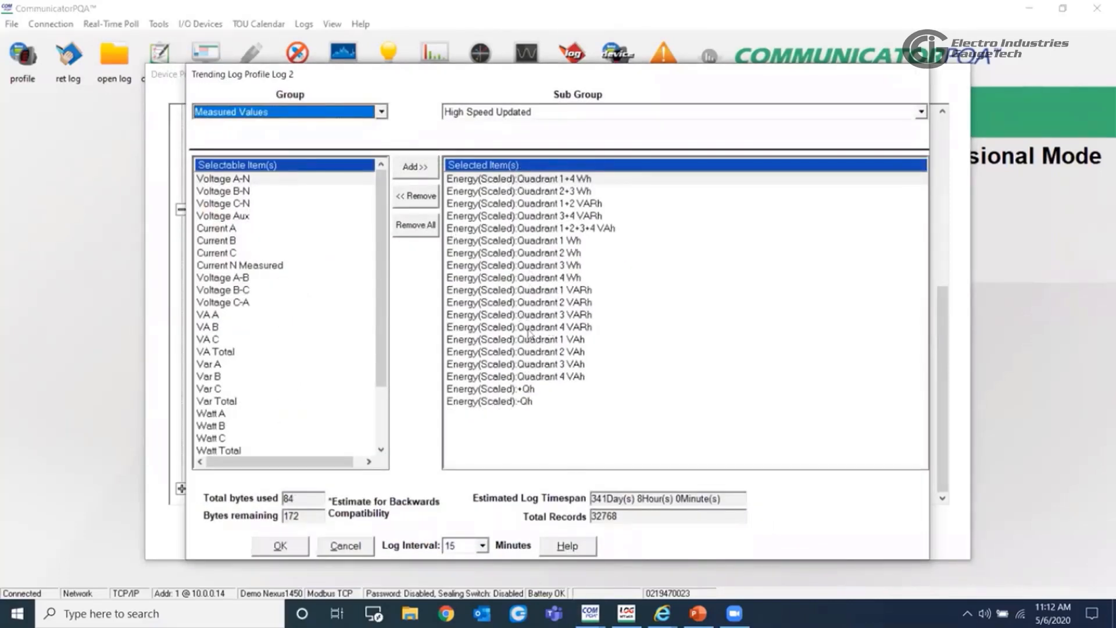
left_click(329, 116)
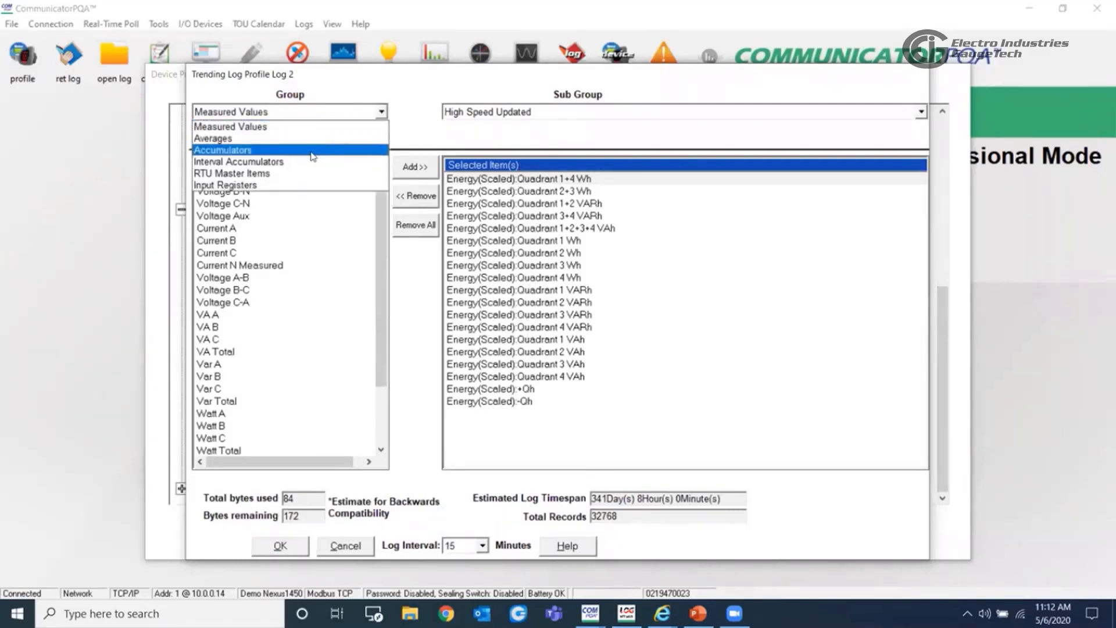
left_click(313, 150)
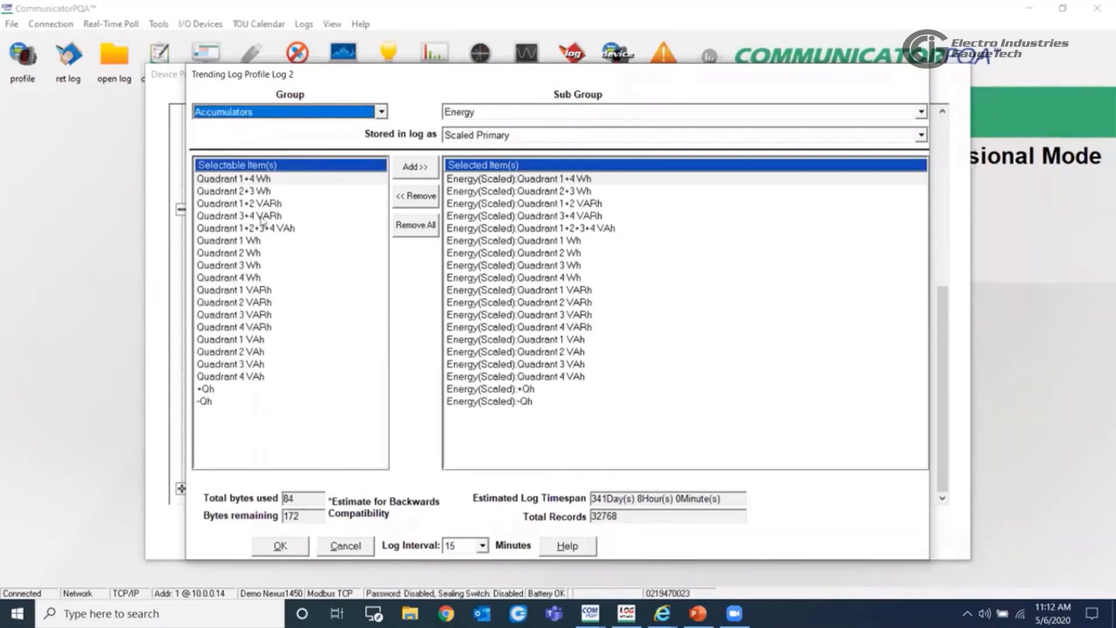
left_click(240, 252)
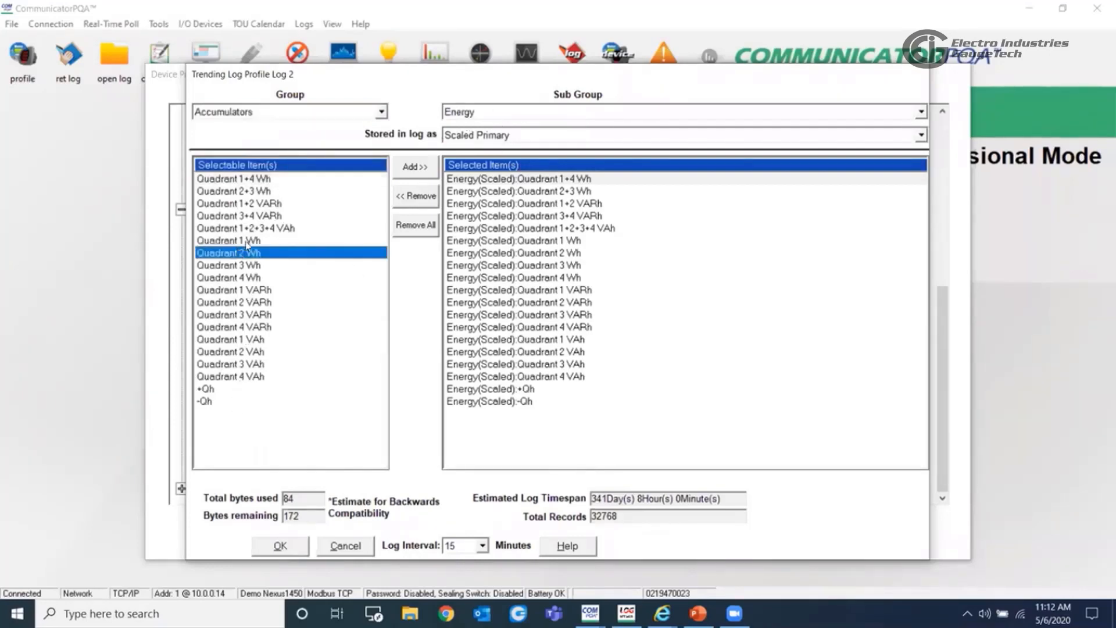
- Examine the Measured Values sub groups and High Speed Updated items for Log 2, and accept its trending profile
left_click(359, 116)
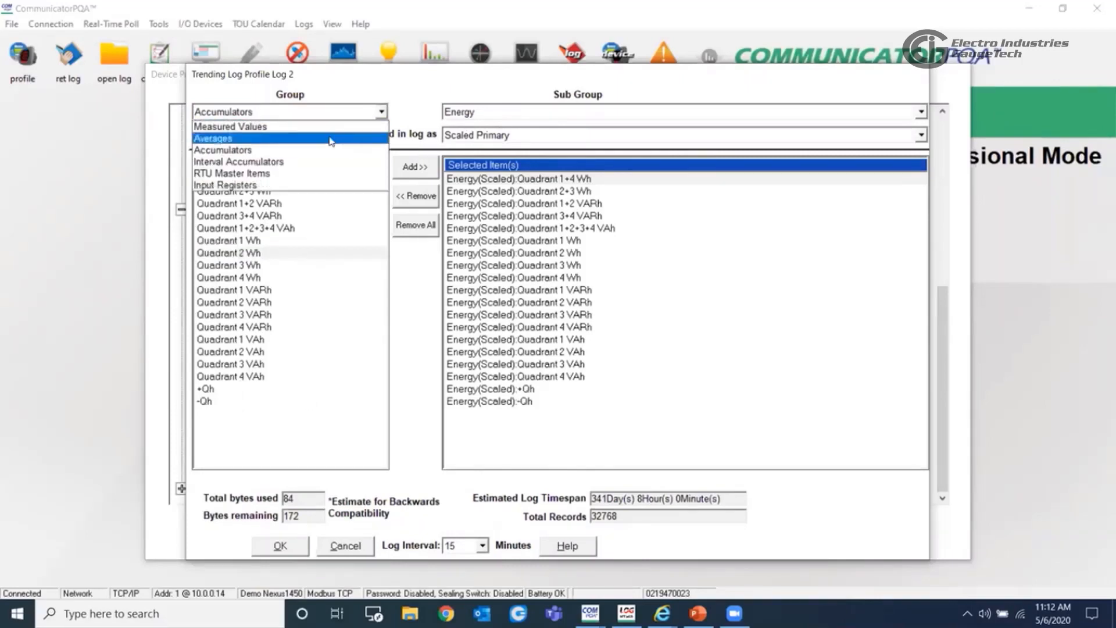
left_click(317, 125)
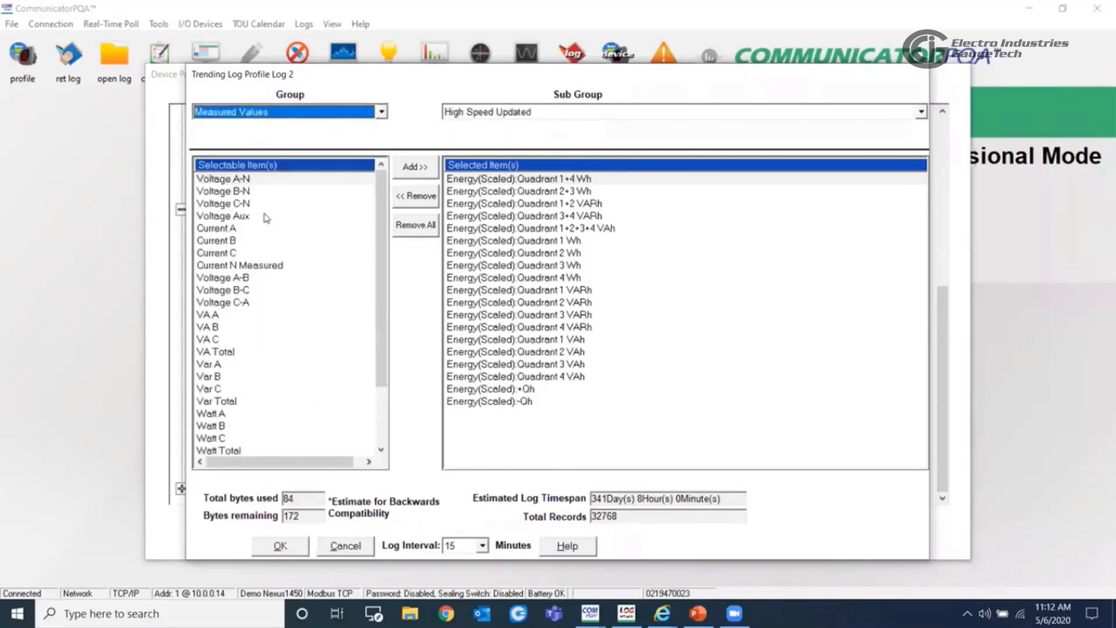
left_click(508, 115)
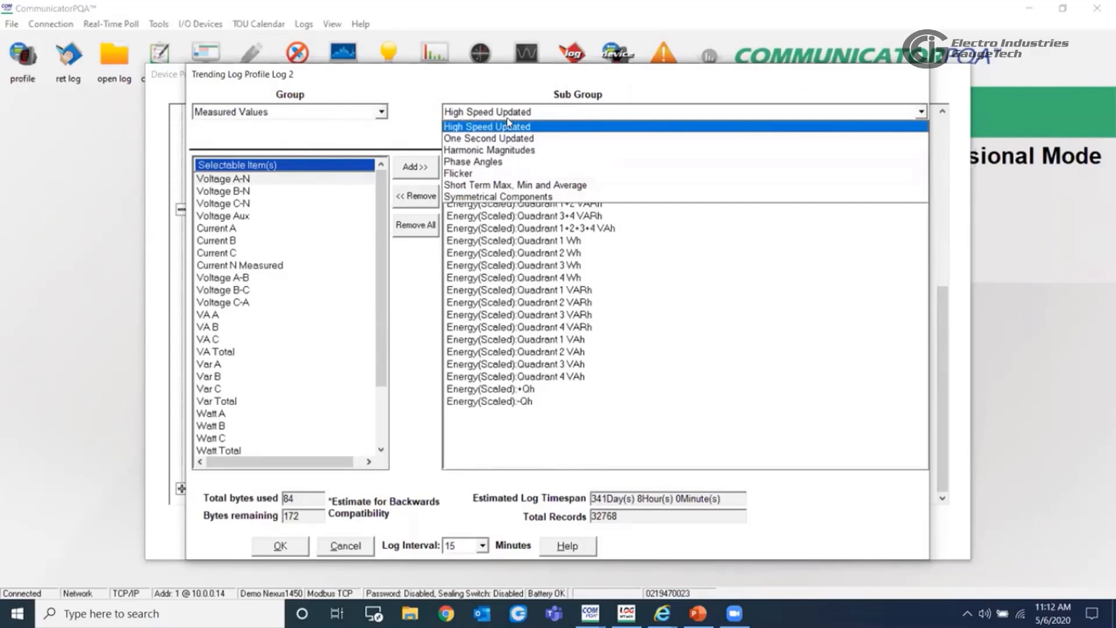
left_click(300, 276)
scroll(322, 338, "down", 2)
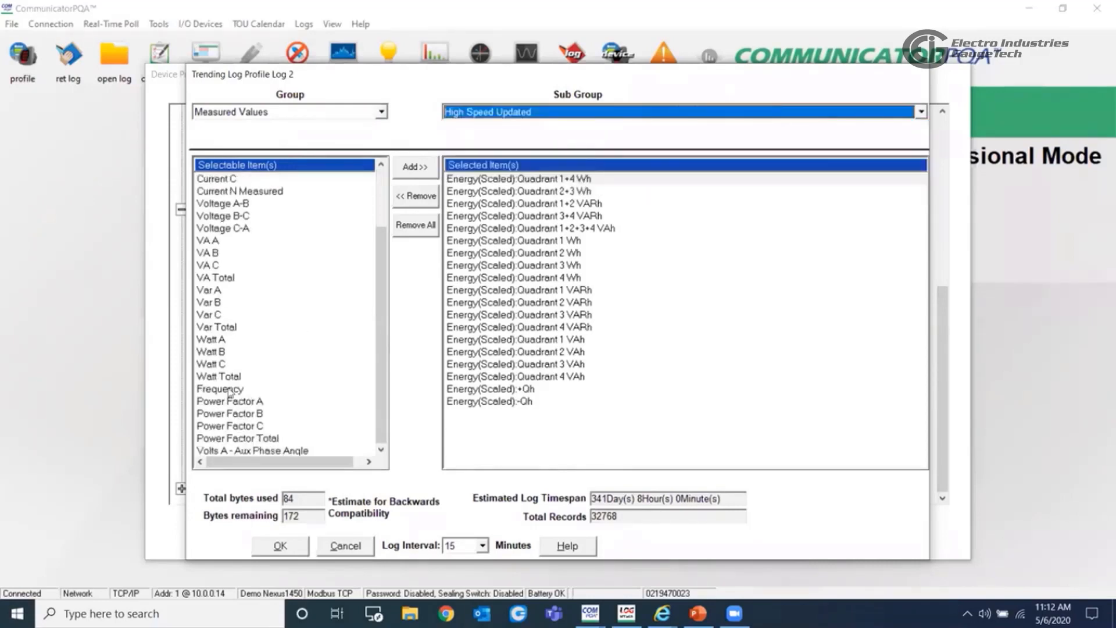
left_click(280, 545)
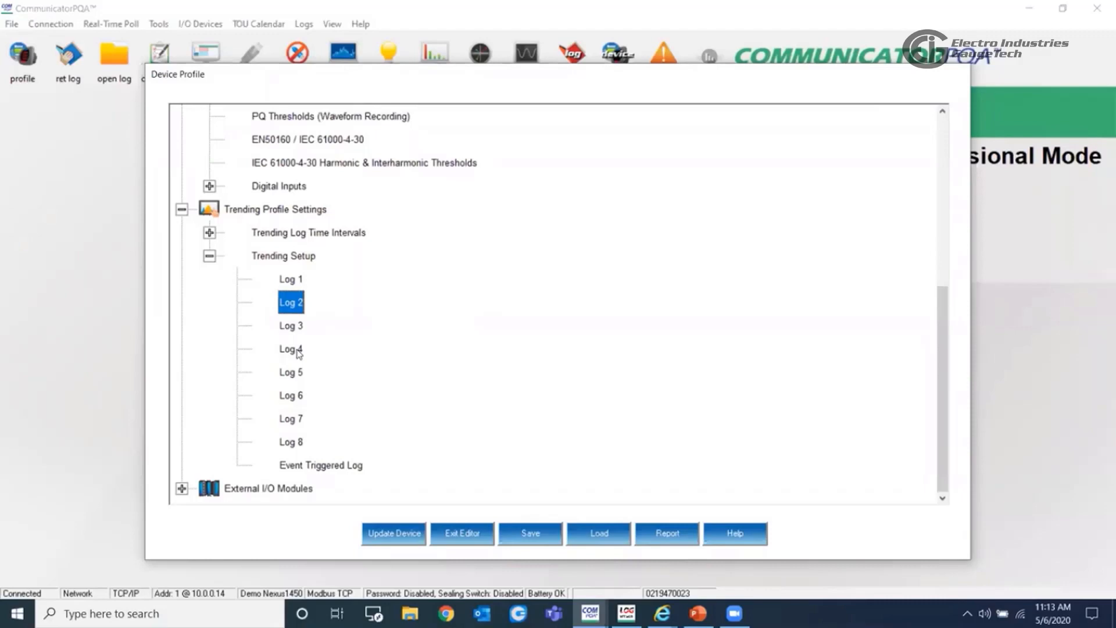
- Add High Speed Updated Voltage A-B, Voltage B-C and Voltage C-A to the Event Triggered Log's selected items, and accept its profile
double_click(329, 465)
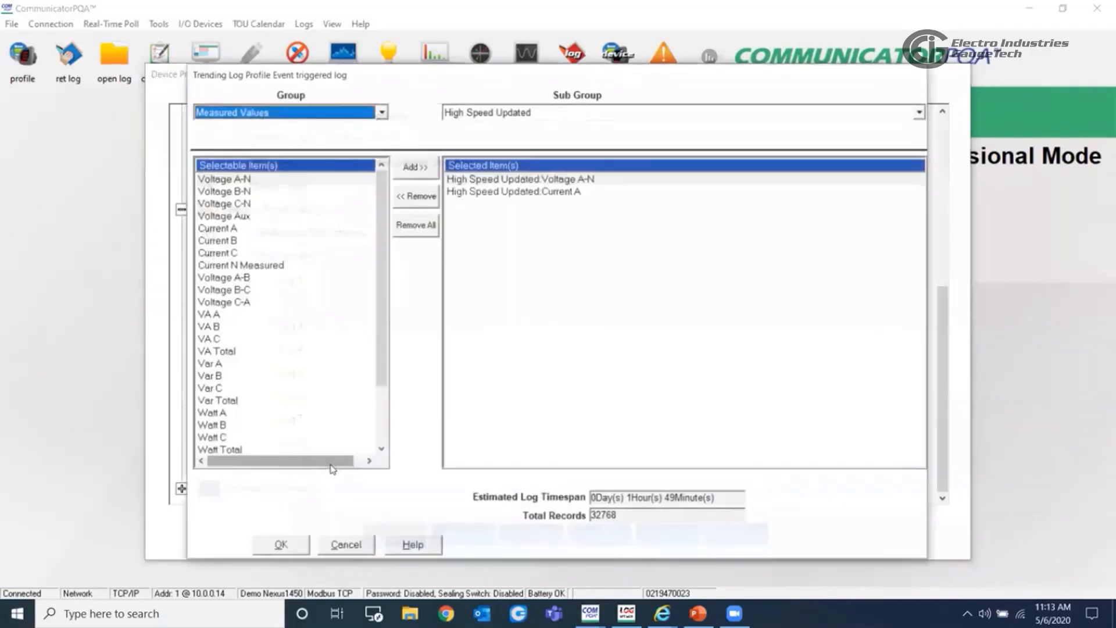
left_click(343, 544)
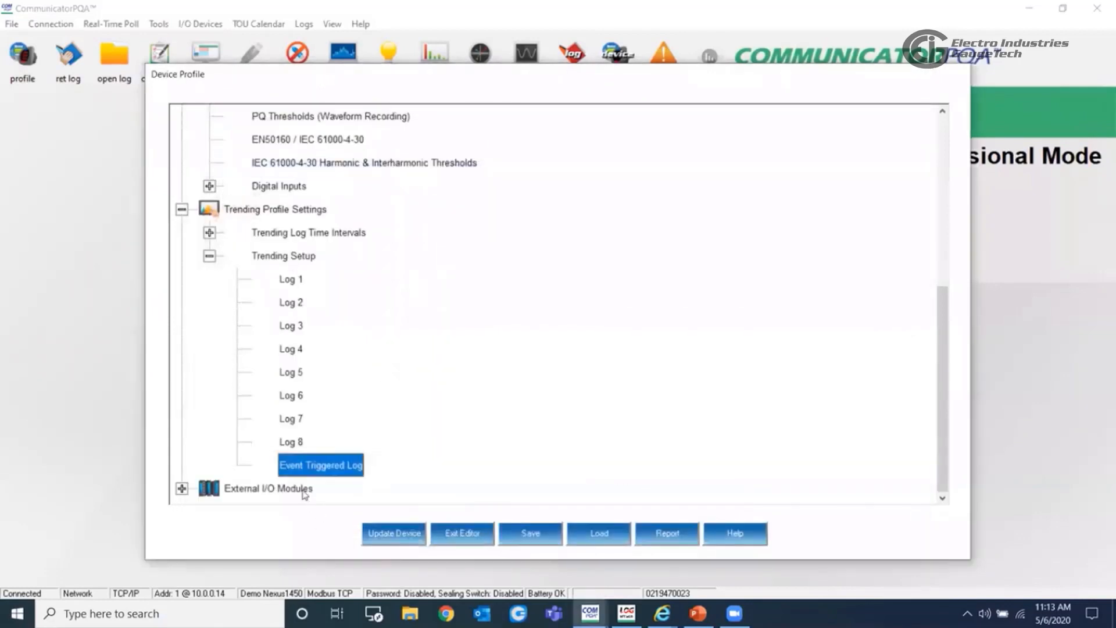
double_click(327, 468)
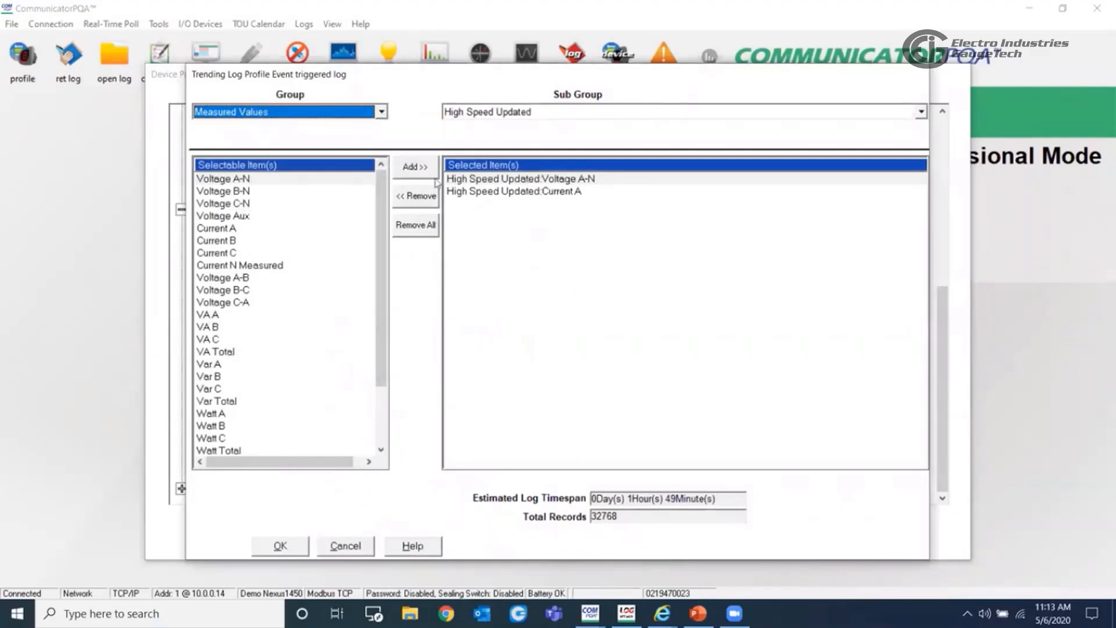
left_click_drag(439, 78, 571, 64)
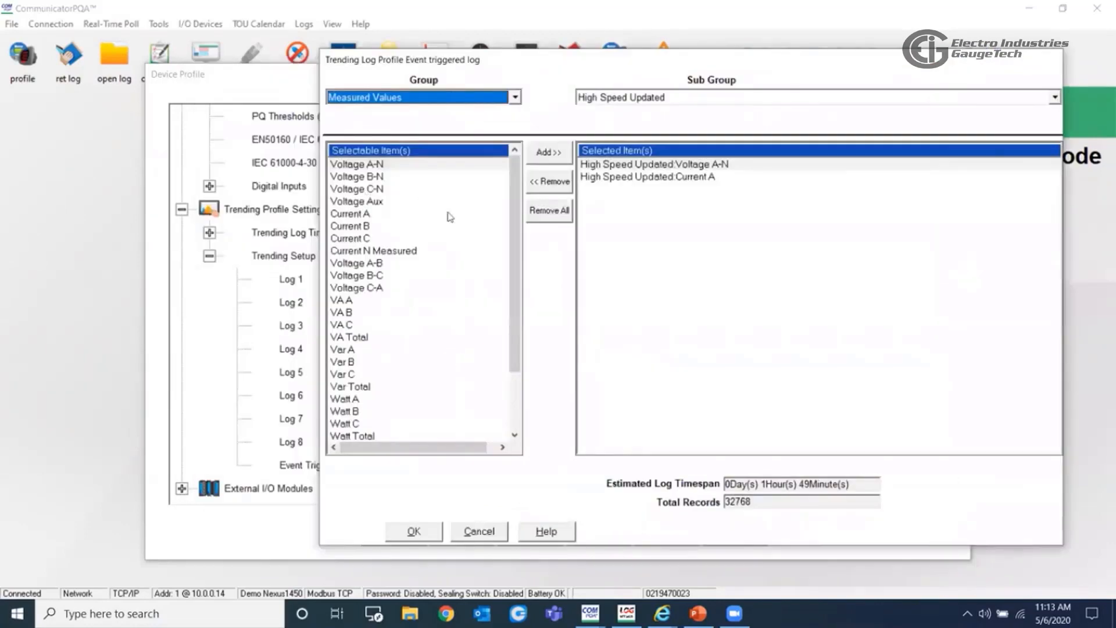
left_click(371, 264)
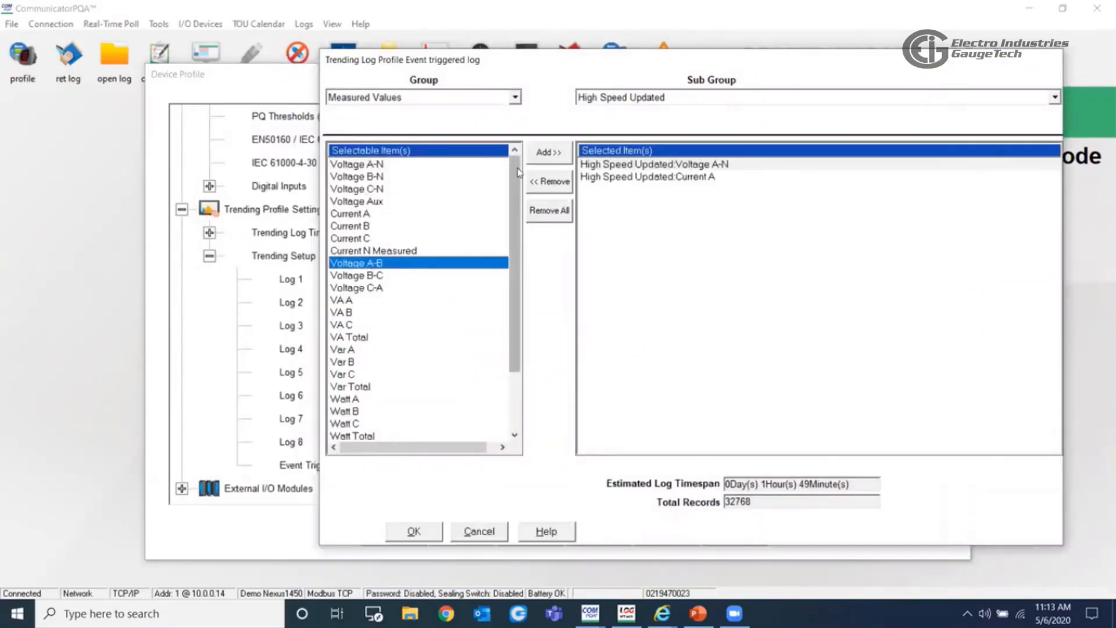
left_click(547, 153)
left_click(372, 275)
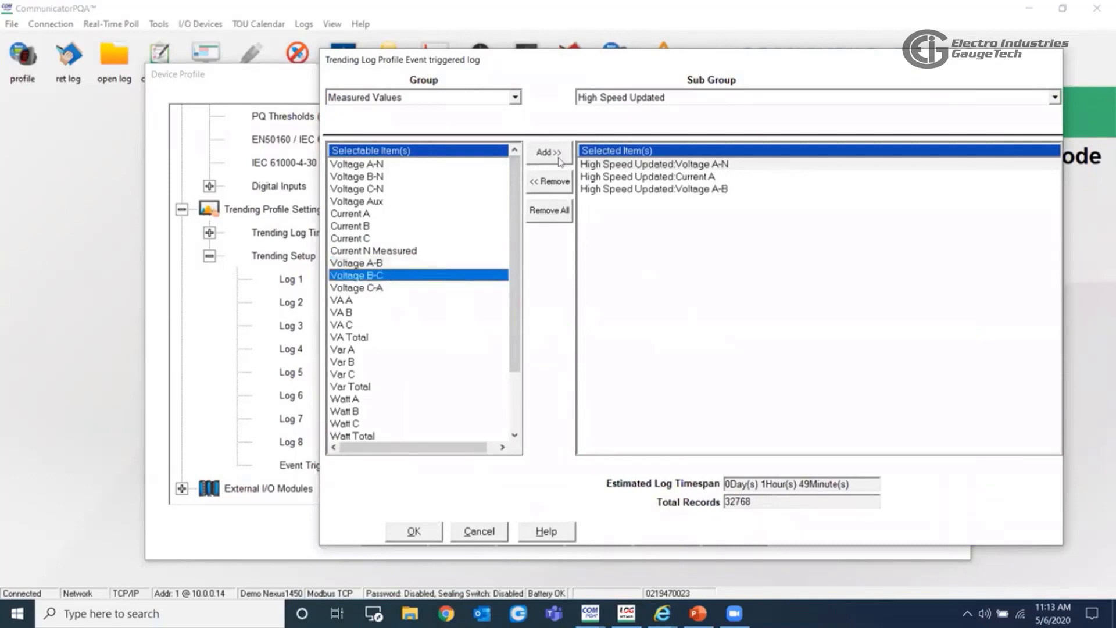
left_click(546, 152)
left_click(386, 288)
left_click(547, 152)
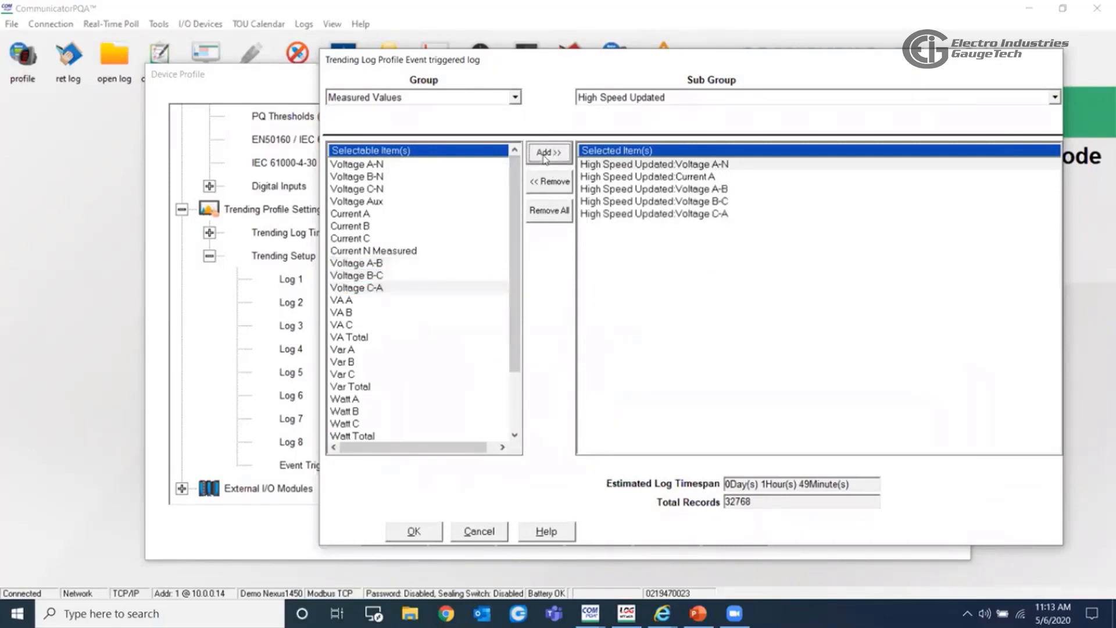
left_click(417, 533)
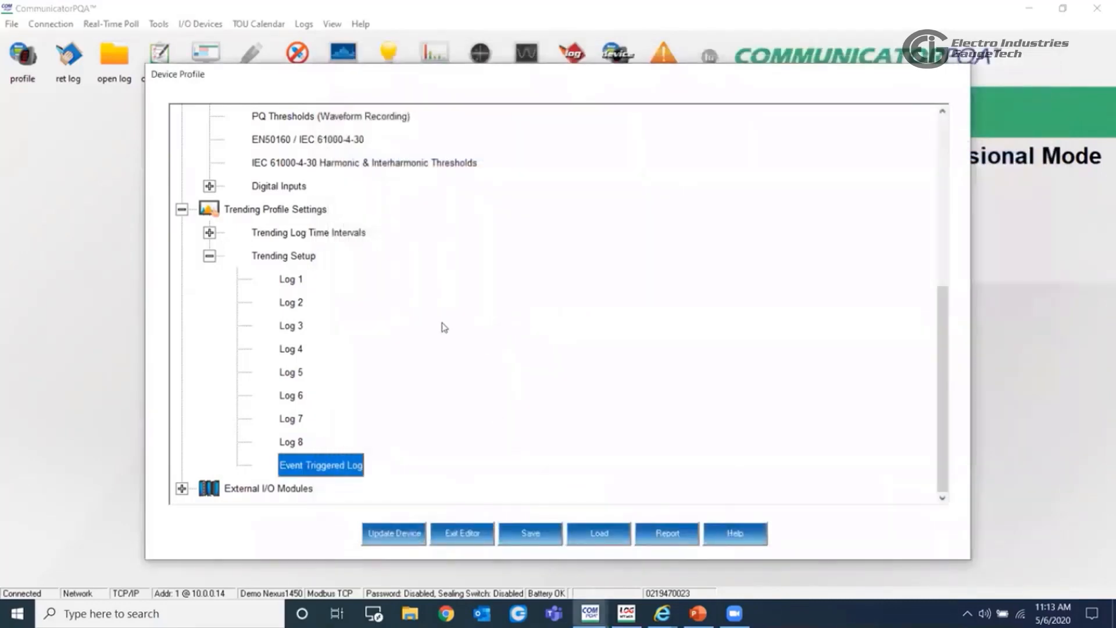
- Start updating the device without retrieving the logs, agree to clear them, and cancel at the Maintain Connected Device Settings stage
scroll(361, 350, "up", 4)
scroll(361, 351, "up", 1)
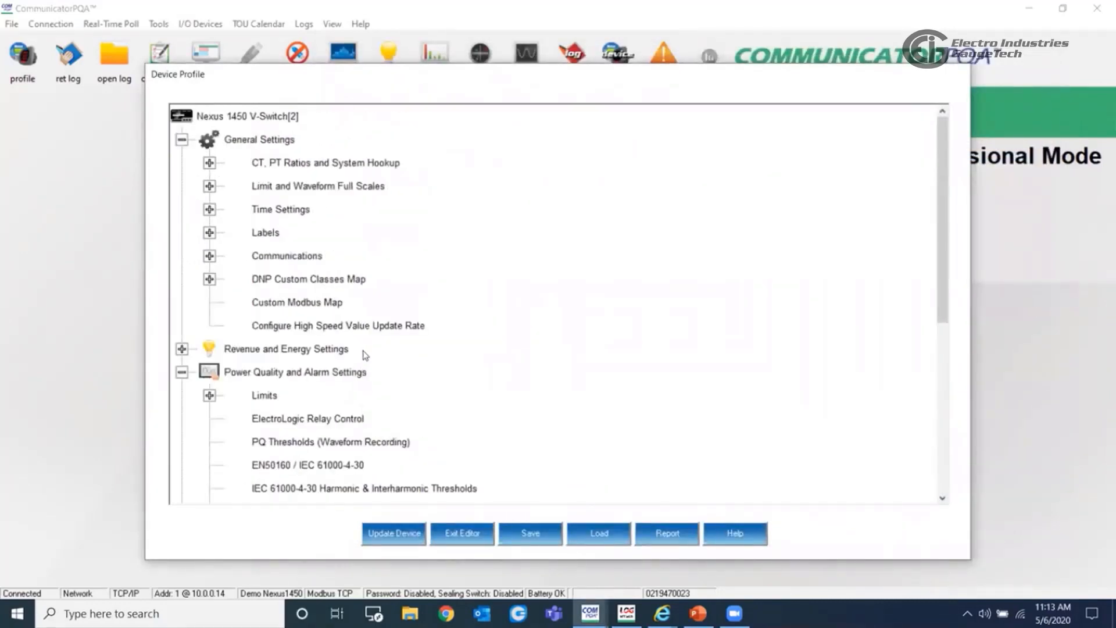
scroll(426, 371, "down", 2)
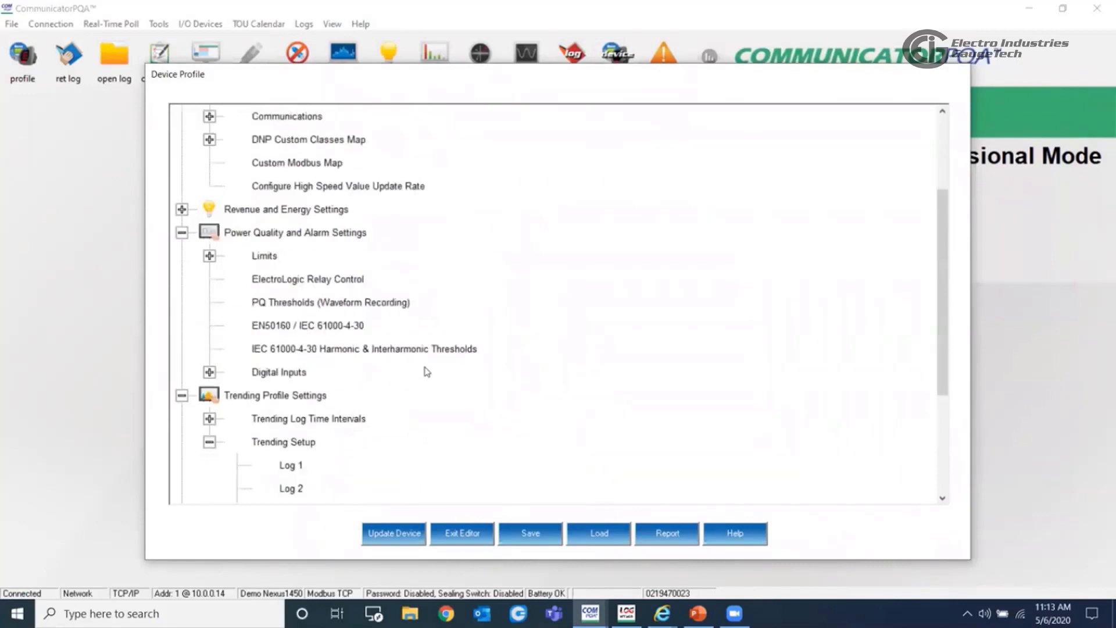
scroll(426, 374, "down", 3)
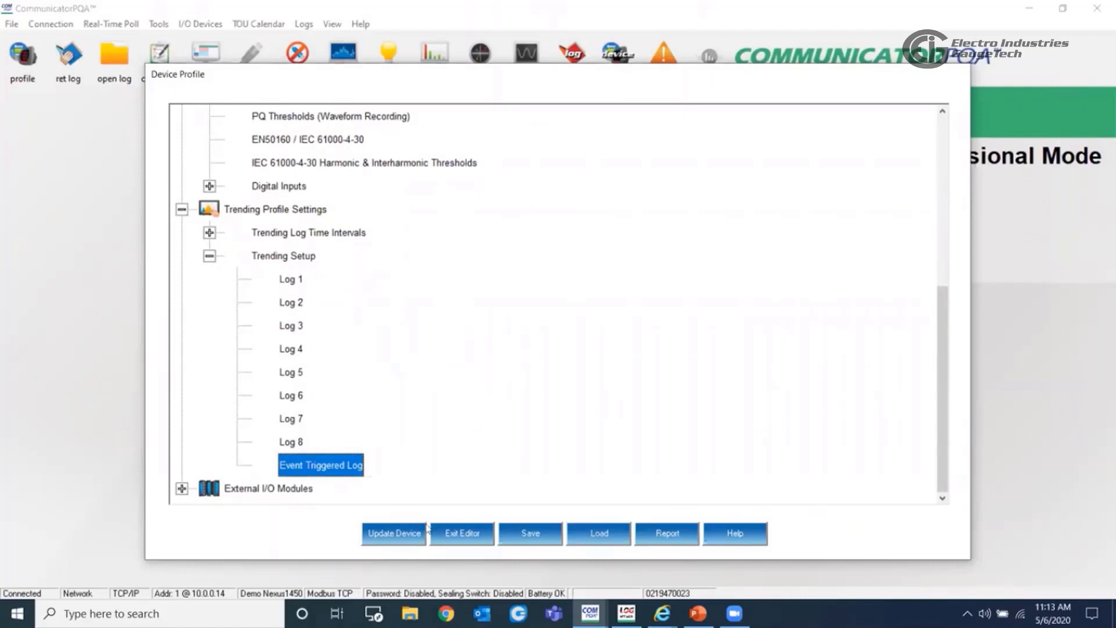
left_click(414, 536)
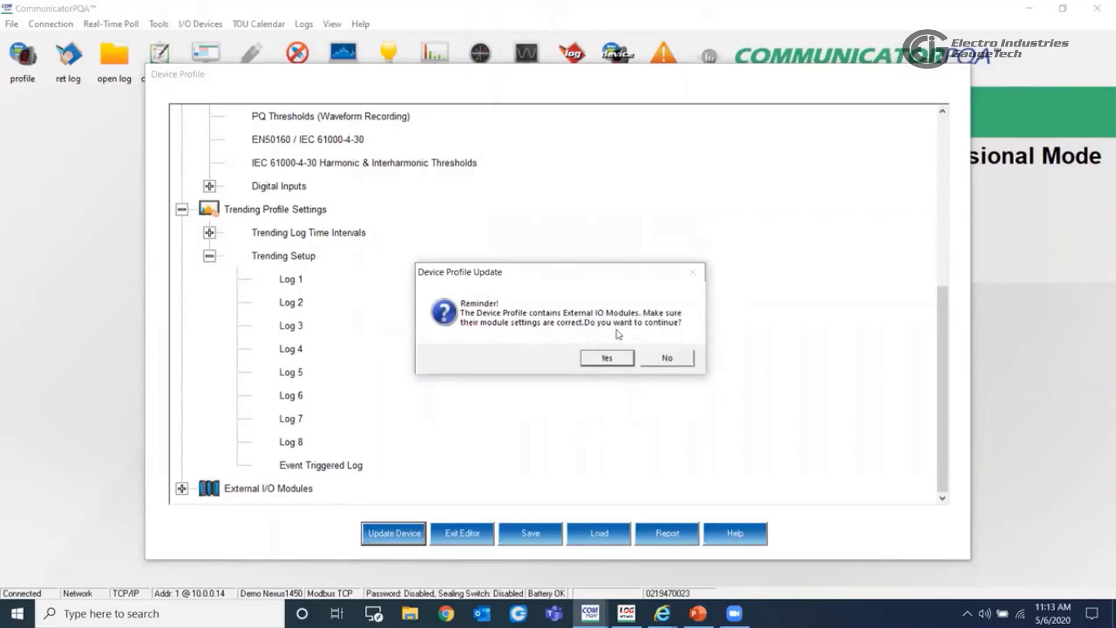
left_click(607, 359)
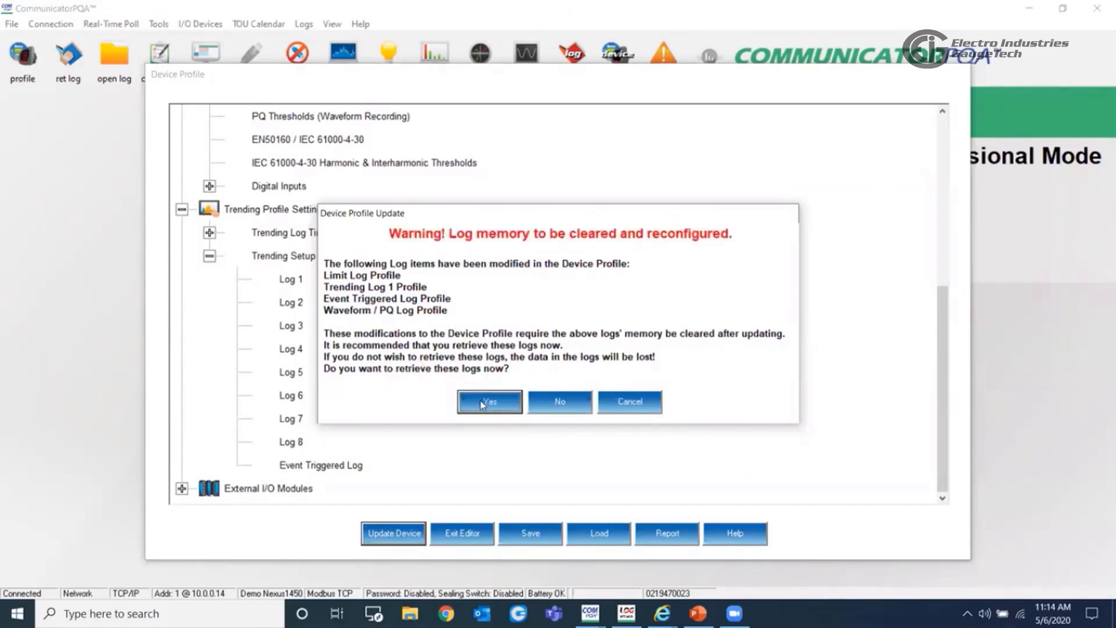
left_click(548, 407)
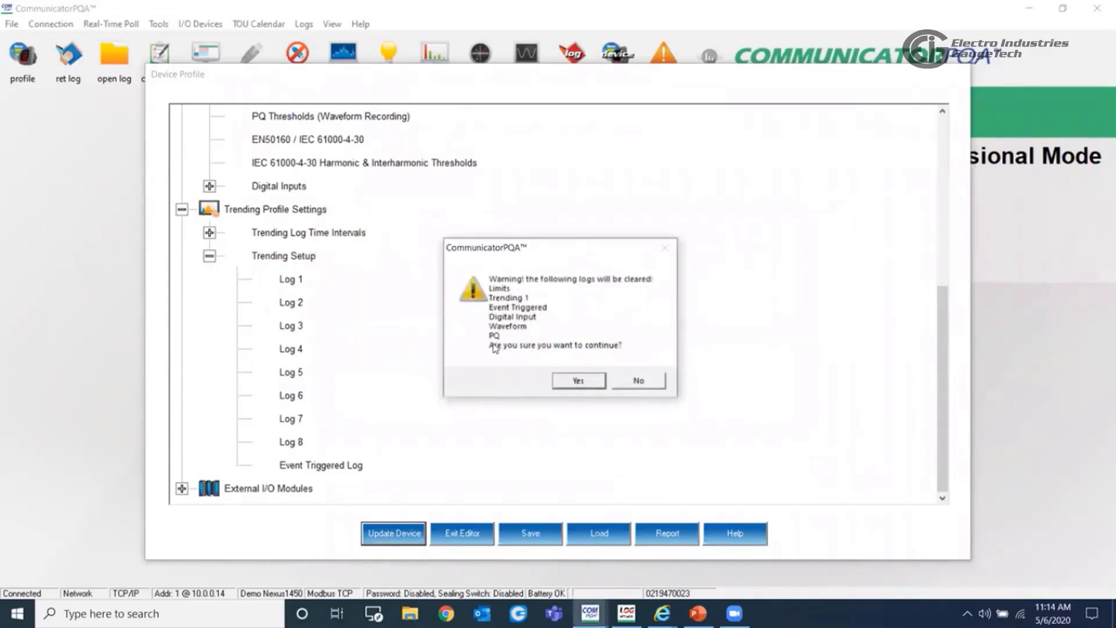
left_click(577, 381)
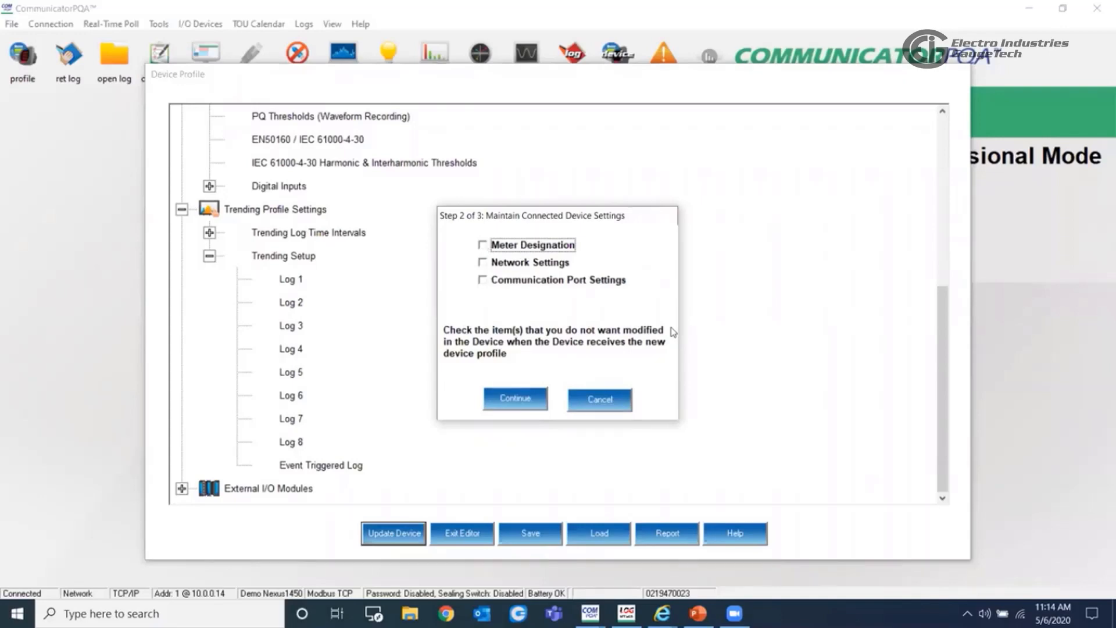
left_click(607, 397)
left_click(605, 358)
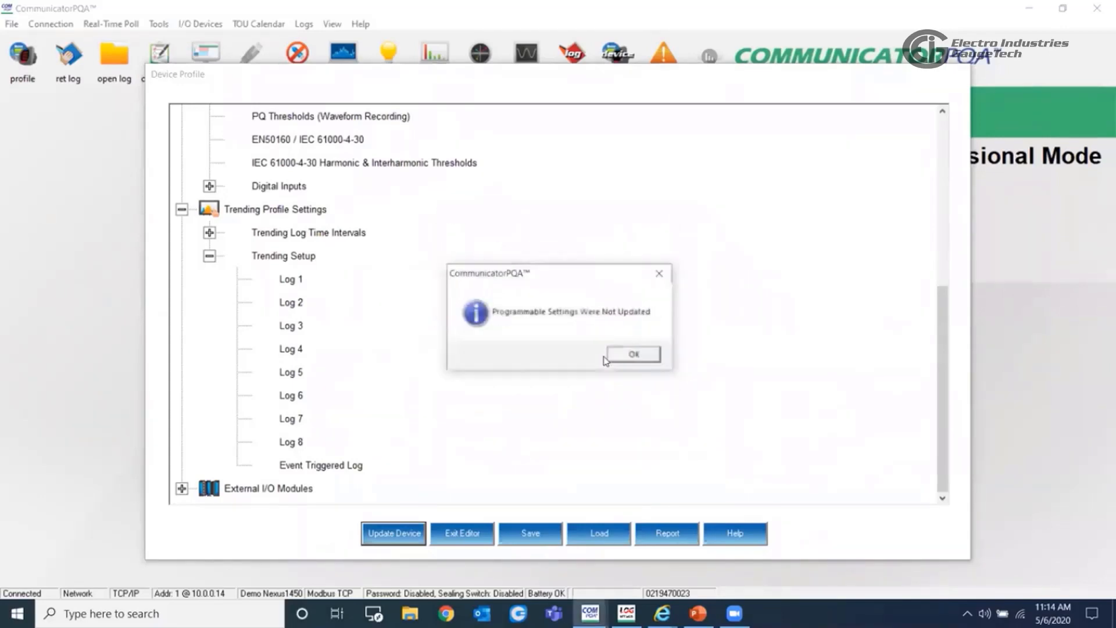
left_click(632, 356)
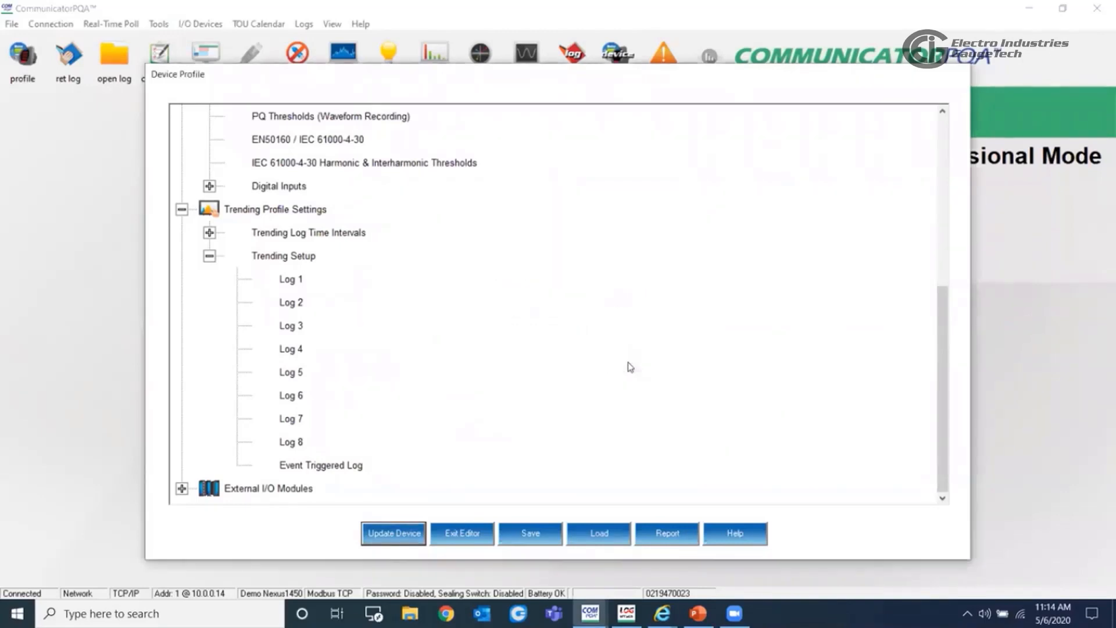
- Collapse the Trending Profile Settings and the Power Quality and Alarm Settings, and expand External I/O Modules
left_click(181, 209)
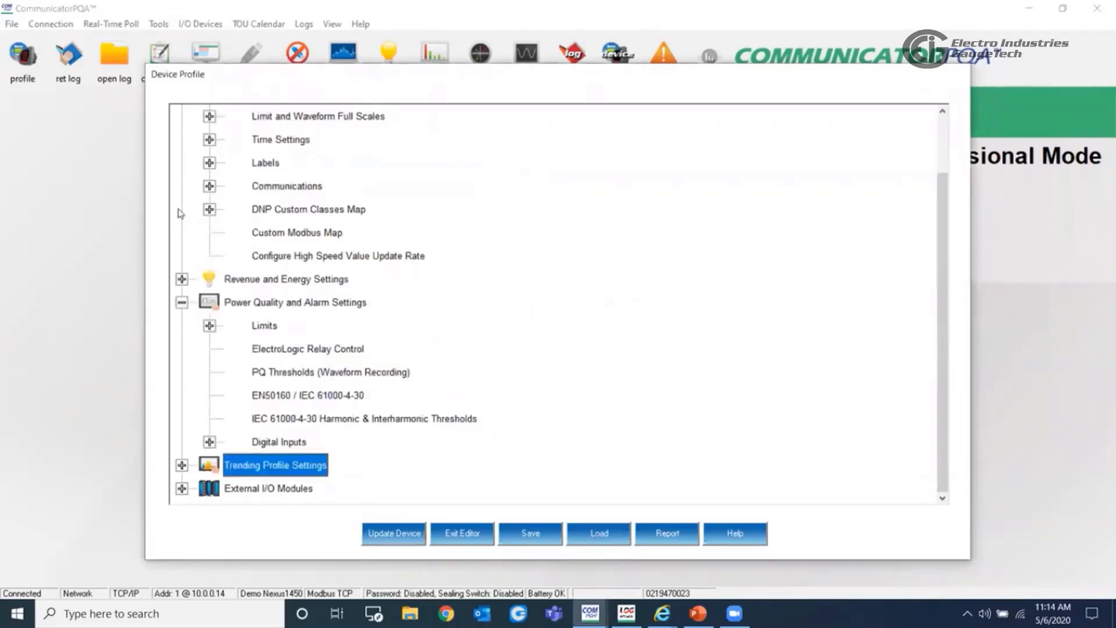
left_click(182, 302)
left_click(238, 418)
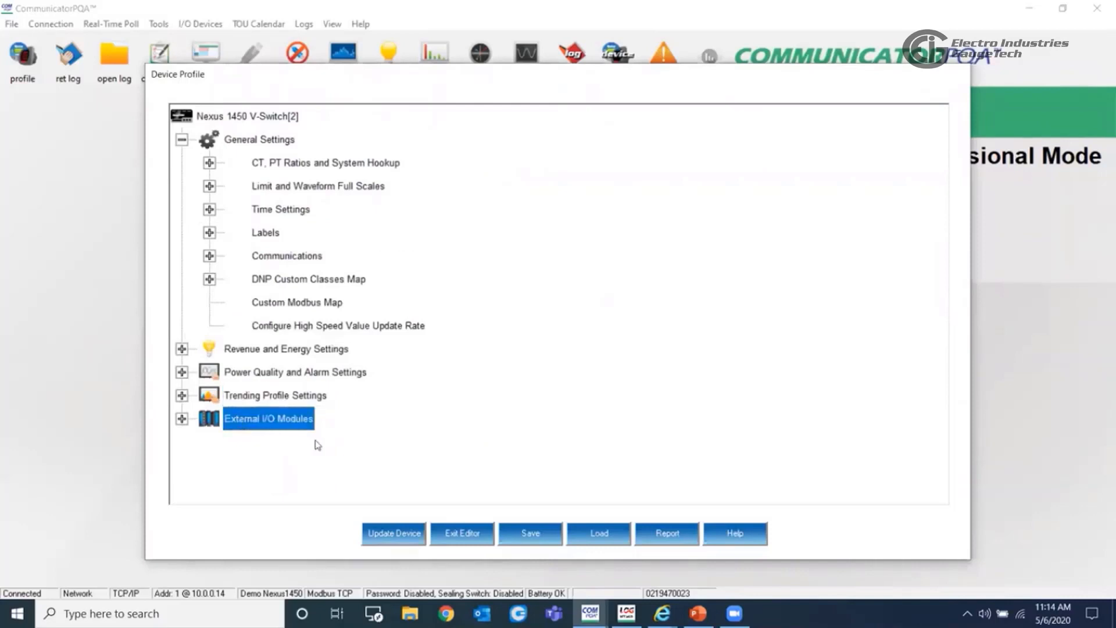
left_click(182, 419)
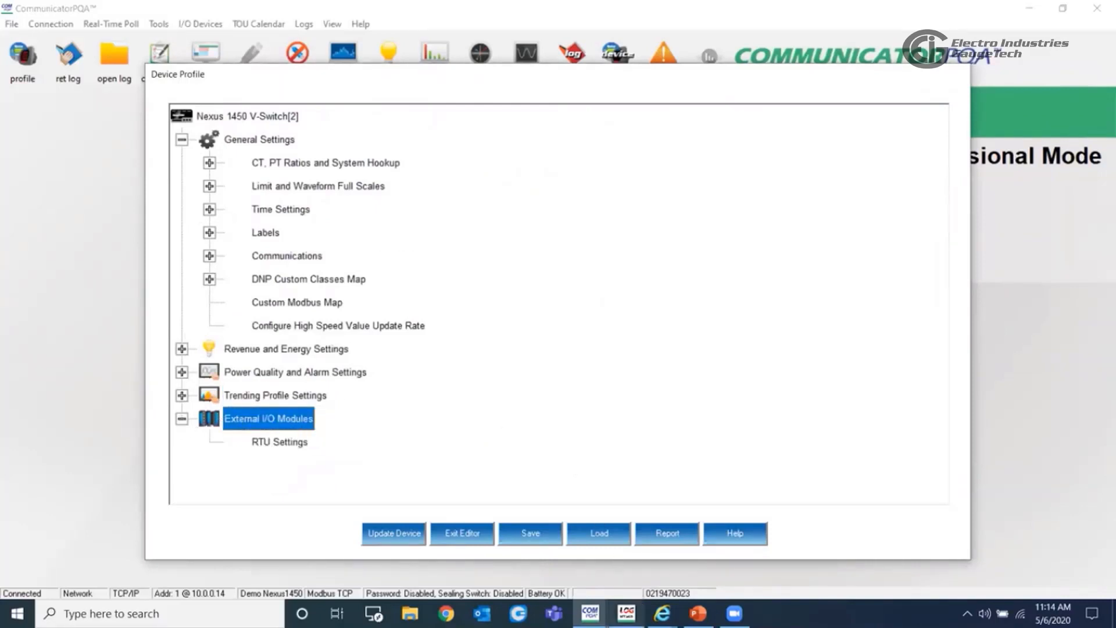
- Switch to Internet Explorer to examine the ports on the Nexus 1450 product photo, and return to CommunicatorPQA
left_click(662, 614)
left_click(662, 546)
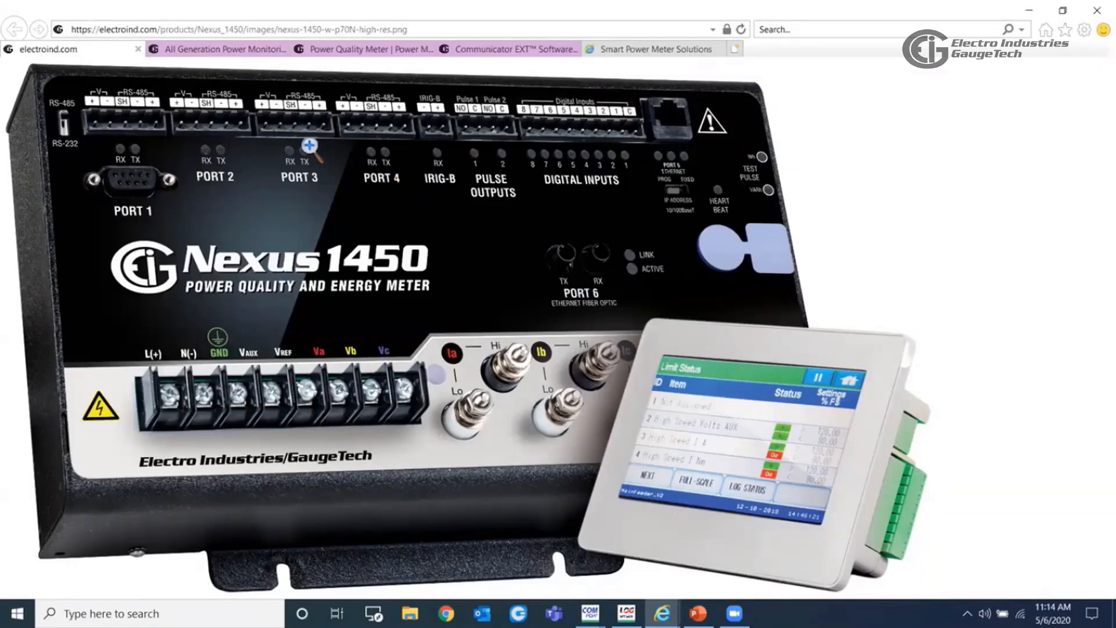
left_click(1027, 11)
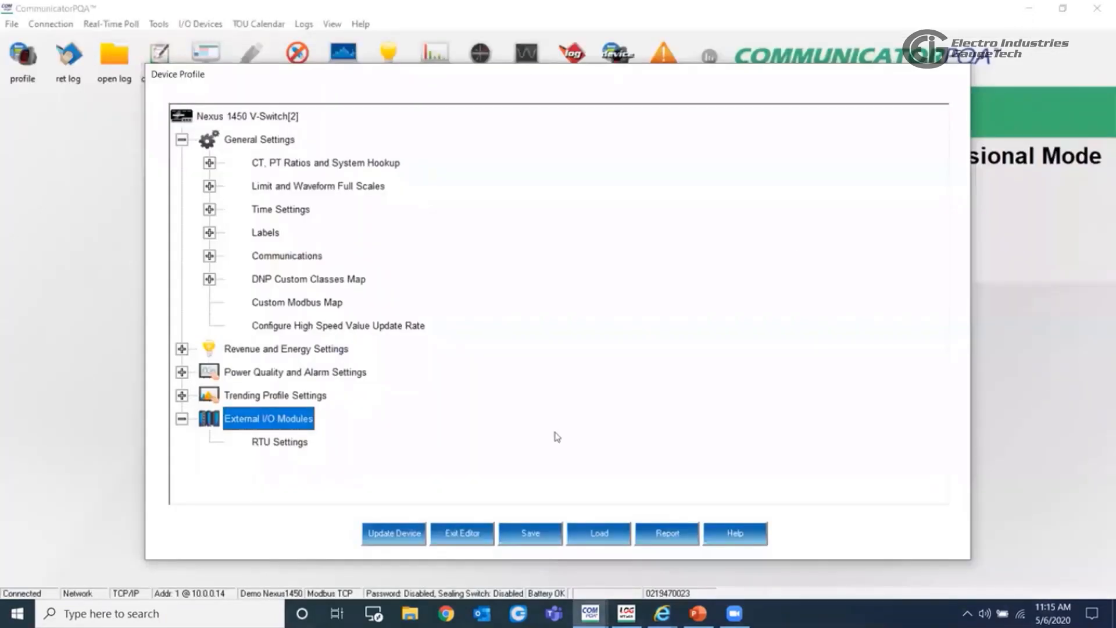
- Open the External I/O Modules configuration, check the Nexus Port choices for module 1, and keep port 4
double_click(281, 419)
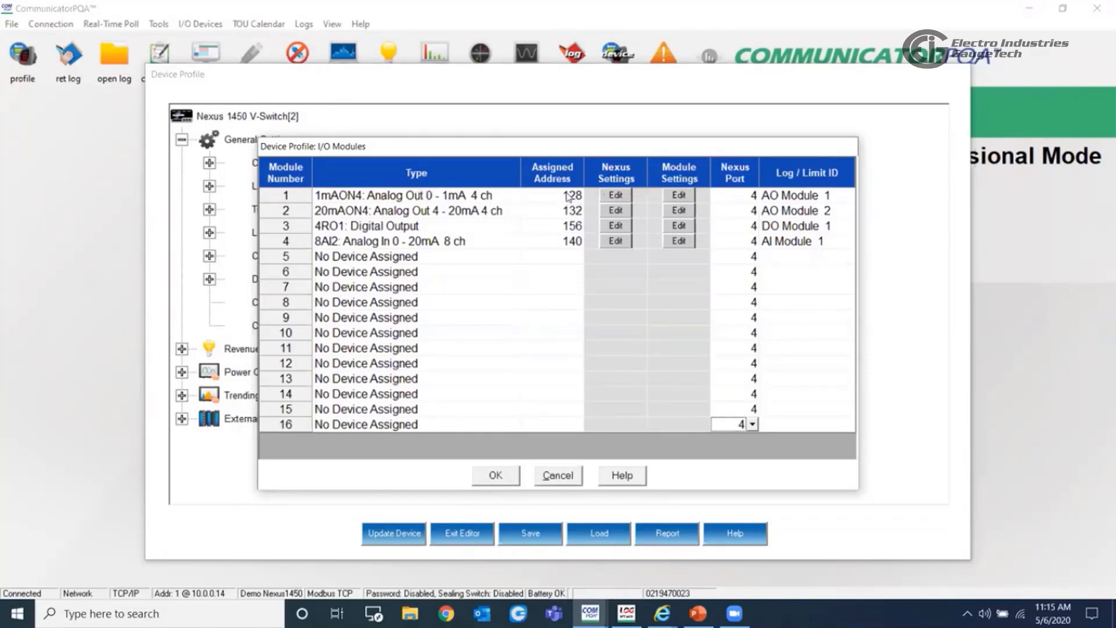
left_click(751, 197)
left_click(753, 196)
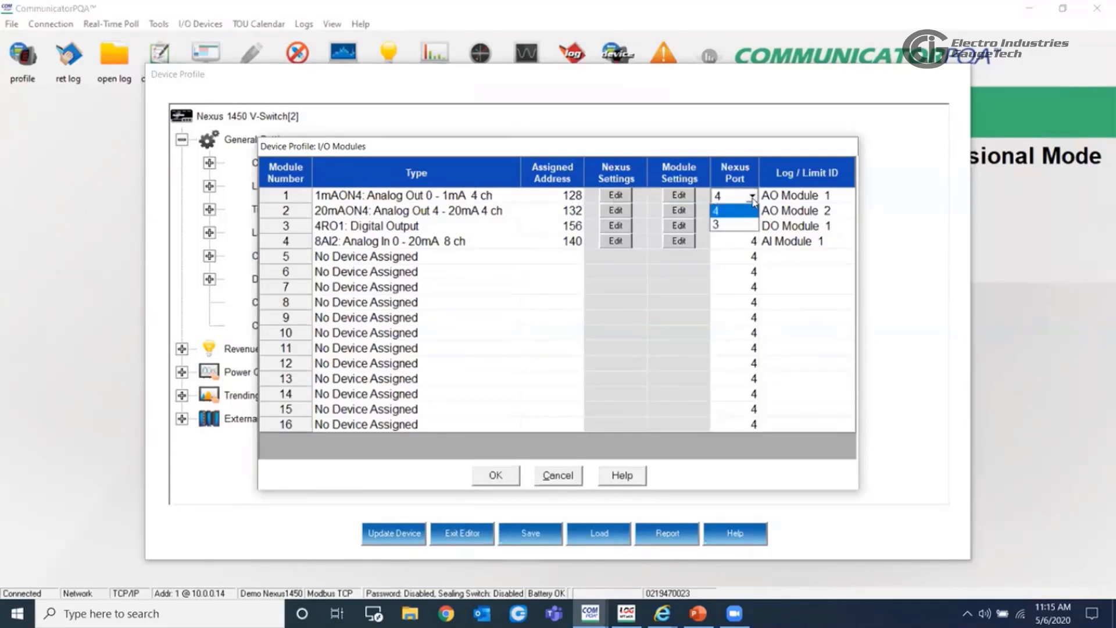
left_click(740, 207)
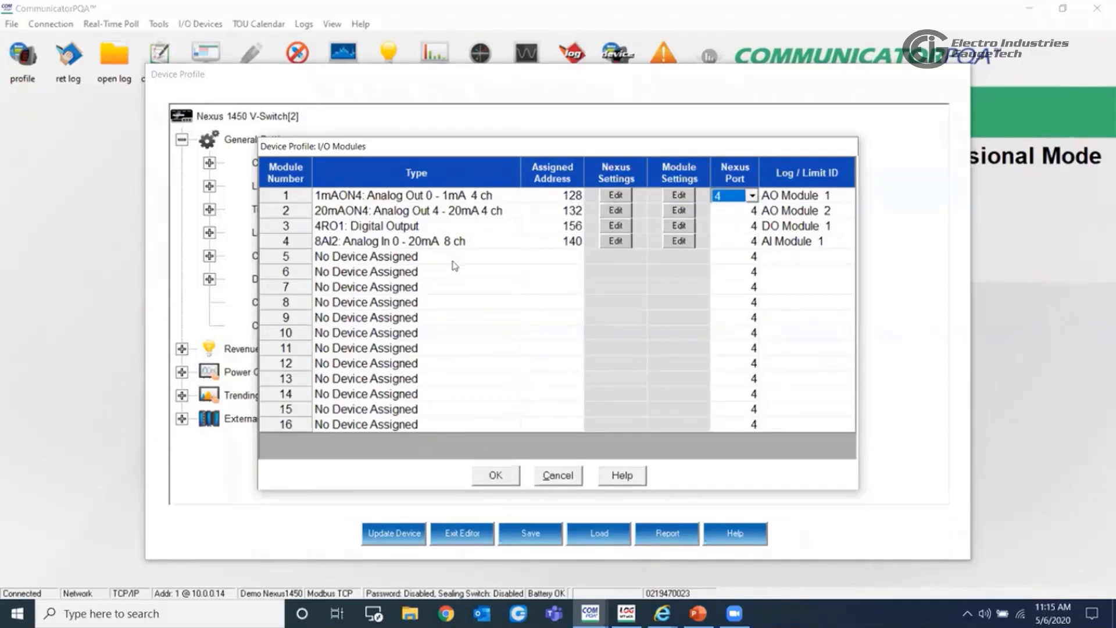
- Check the device type selection for module 5, and review the analog output items assigned in module 1's Nexus Settings
left_click(372, 217)
left_click(388, 260)
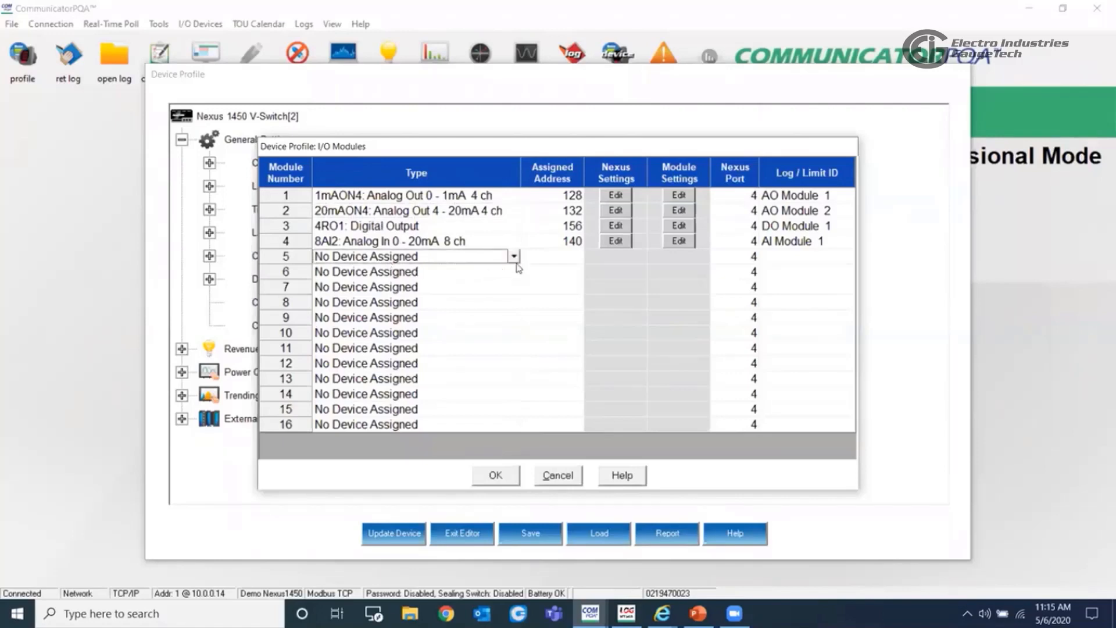
left_click(624, 196)
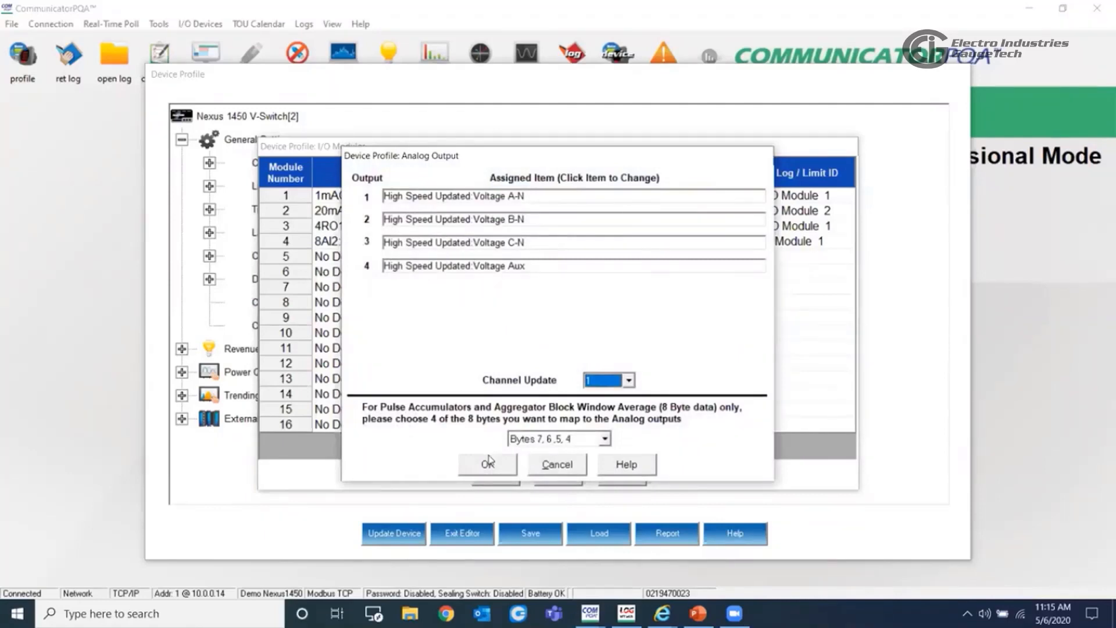
left_click(473, 466)
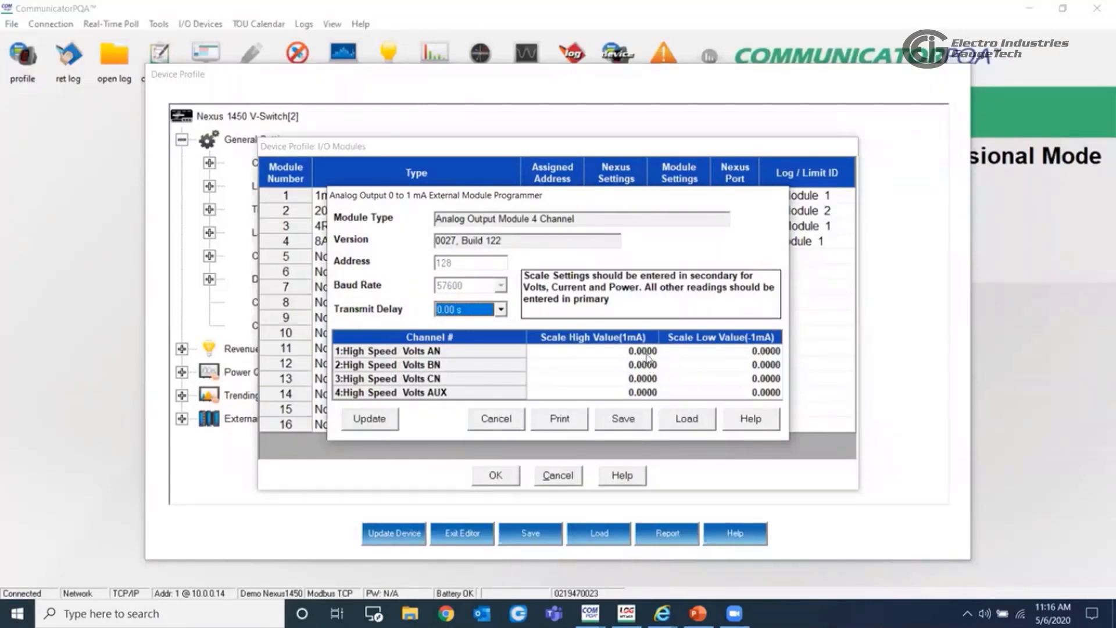
- Examine the high and low scale values for Volts AN in module 1's Module Settings, and leave without updating the module
left_click(628, 354)
left_click(703, 353)
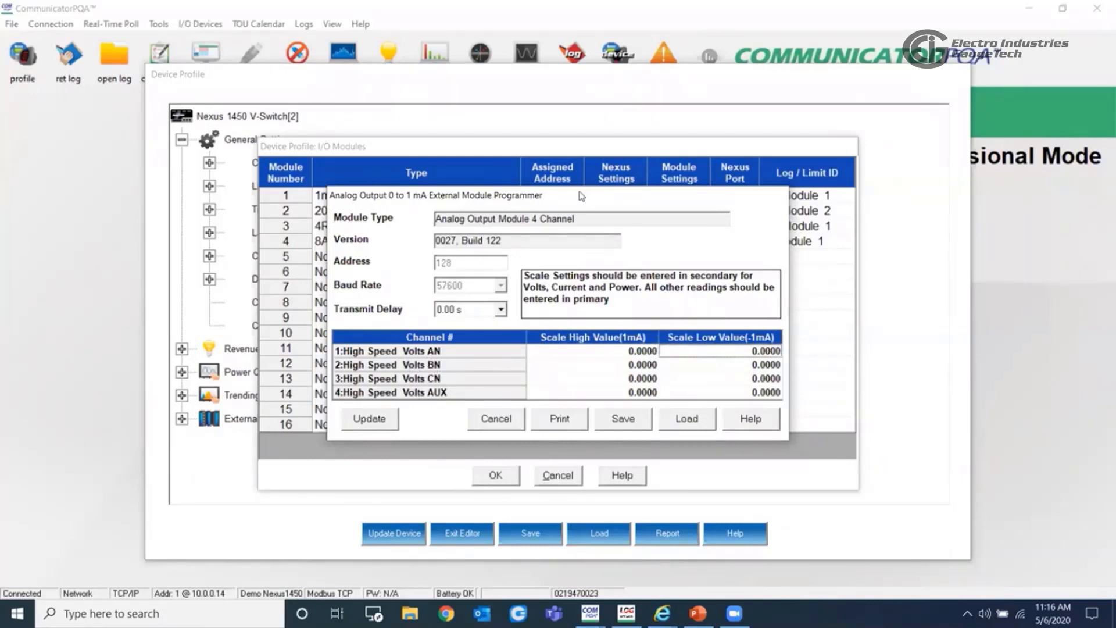
left_click_drag(577, 196, 578, 226)
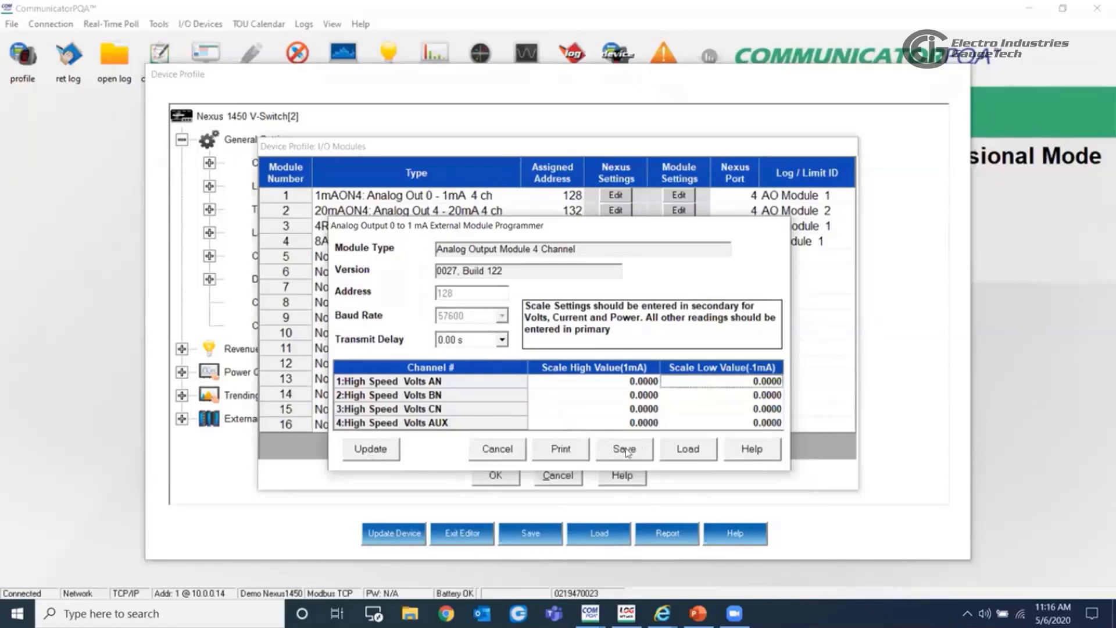
left_click(499, 451)
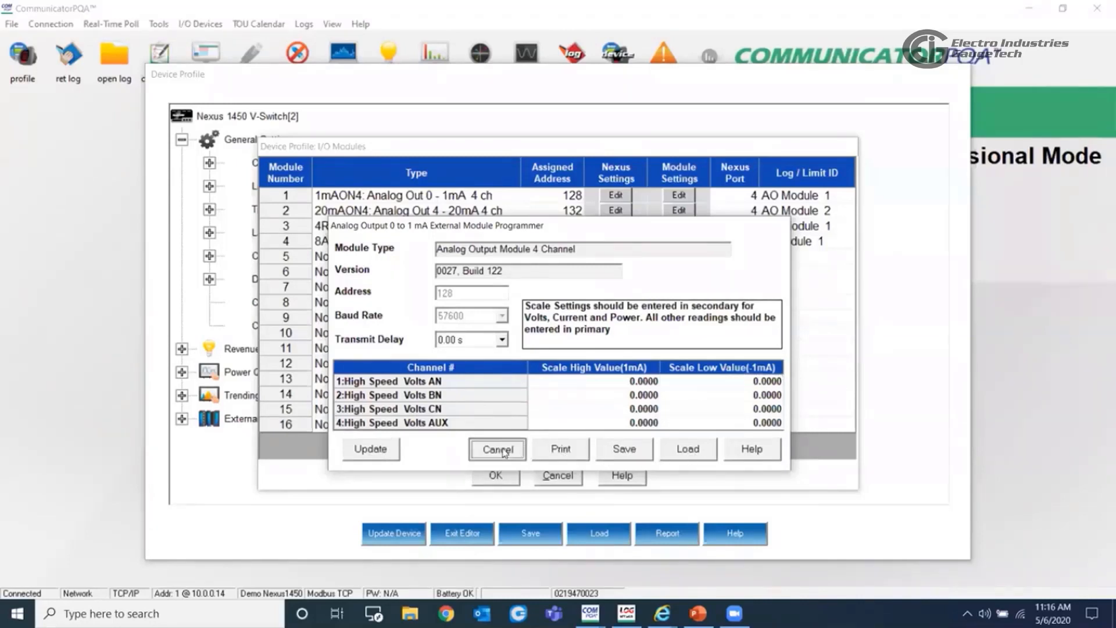
- Close the I/O Modules table without saving, and check the save location for the device profile without creating a file
left_click(558, 475)
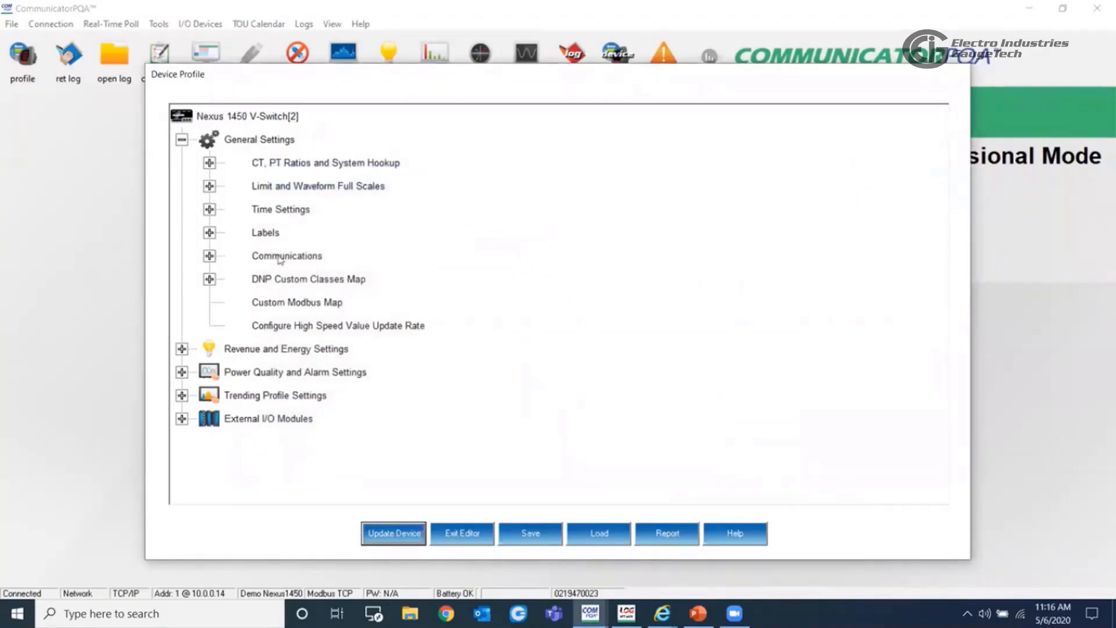
left_click(531, 533)
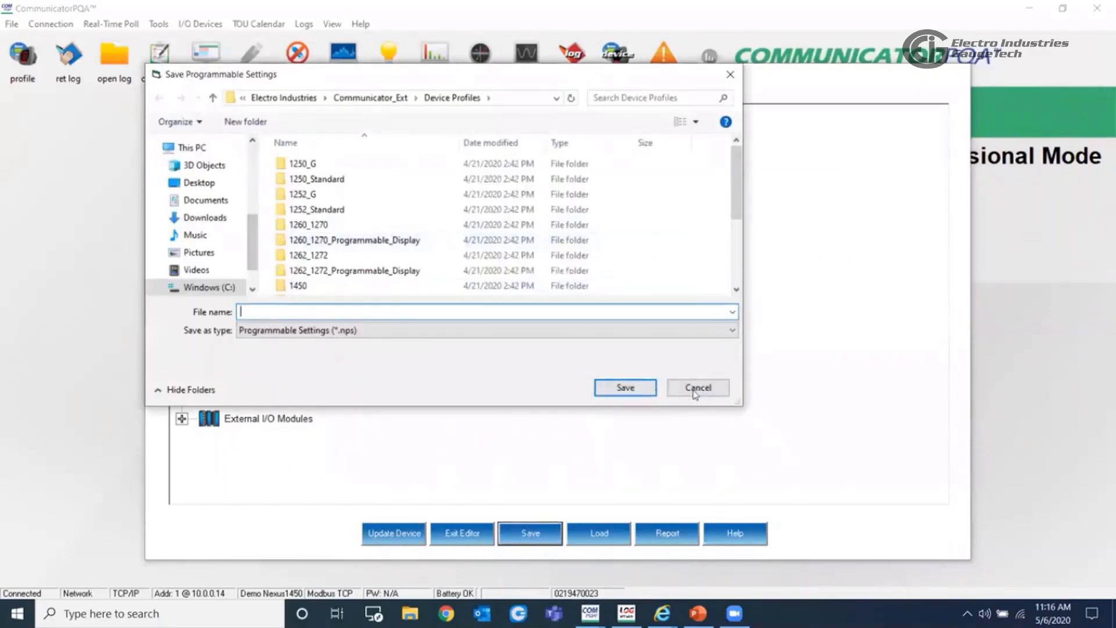
left_click(698, 388)
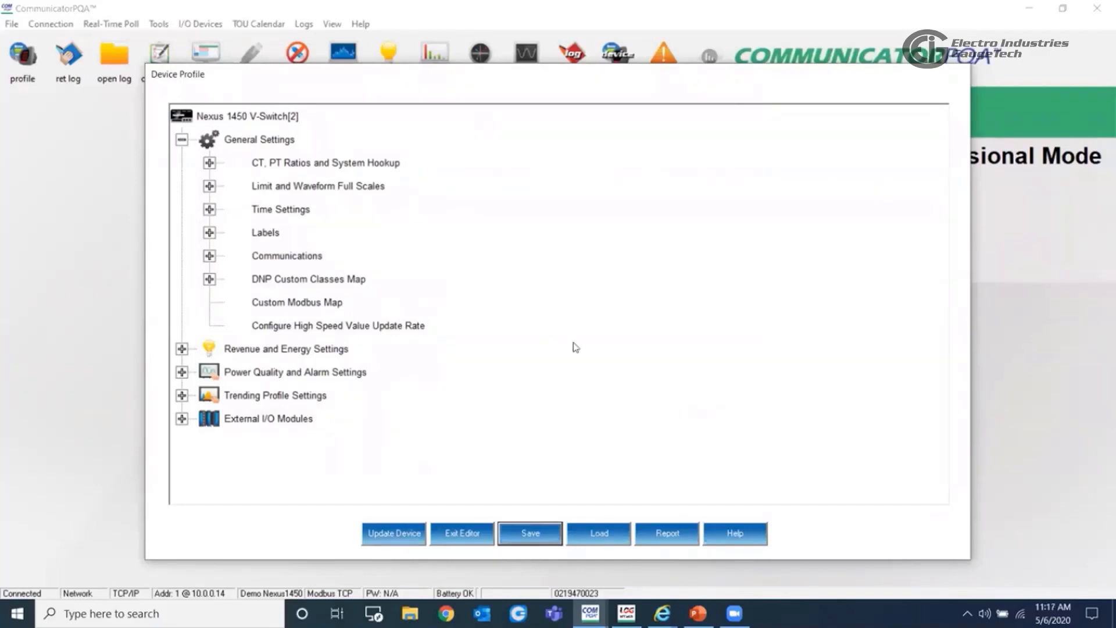
- Review the Meter Designation in the Labels settings, keep the existing name, and exit the Device Profile Editor
left_click(209, 232)
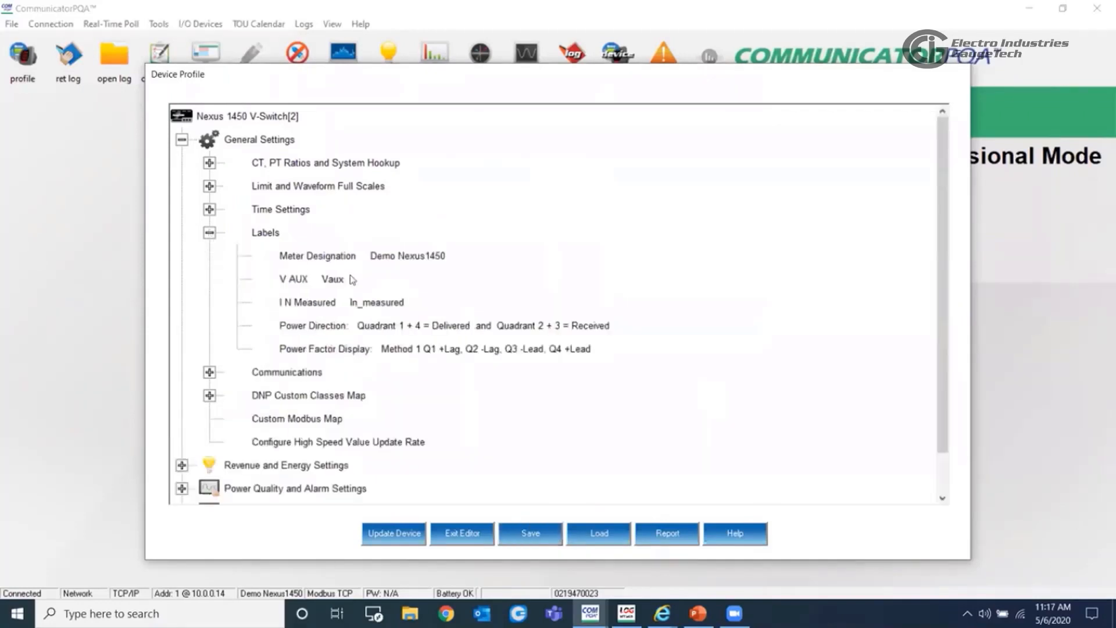
double_click(372, 259)
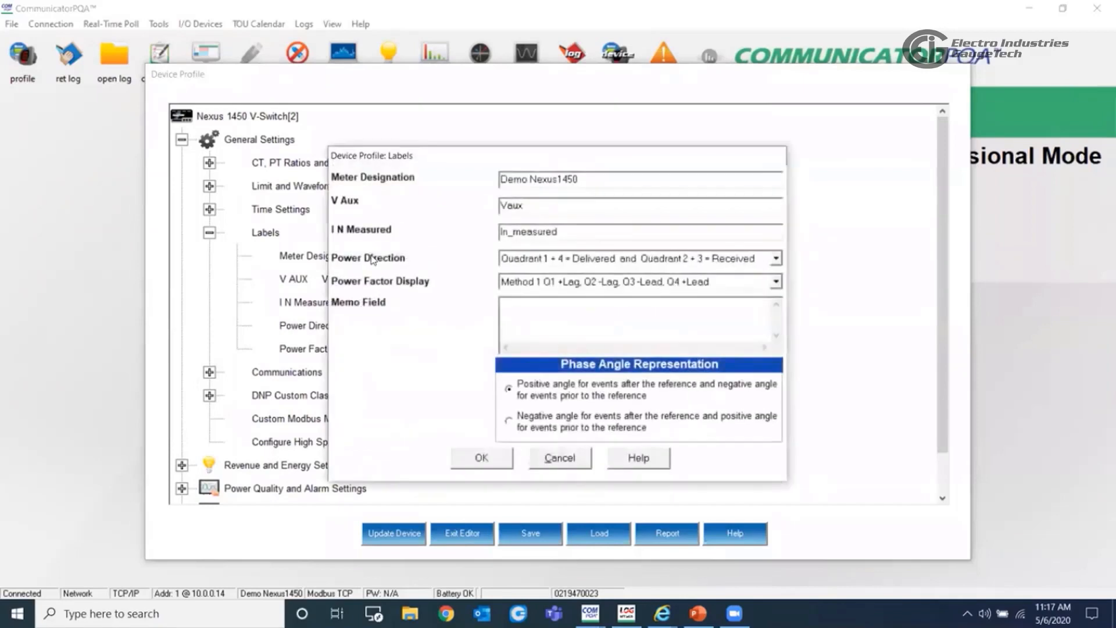
left_click_drag(579, 180, 498, 181)
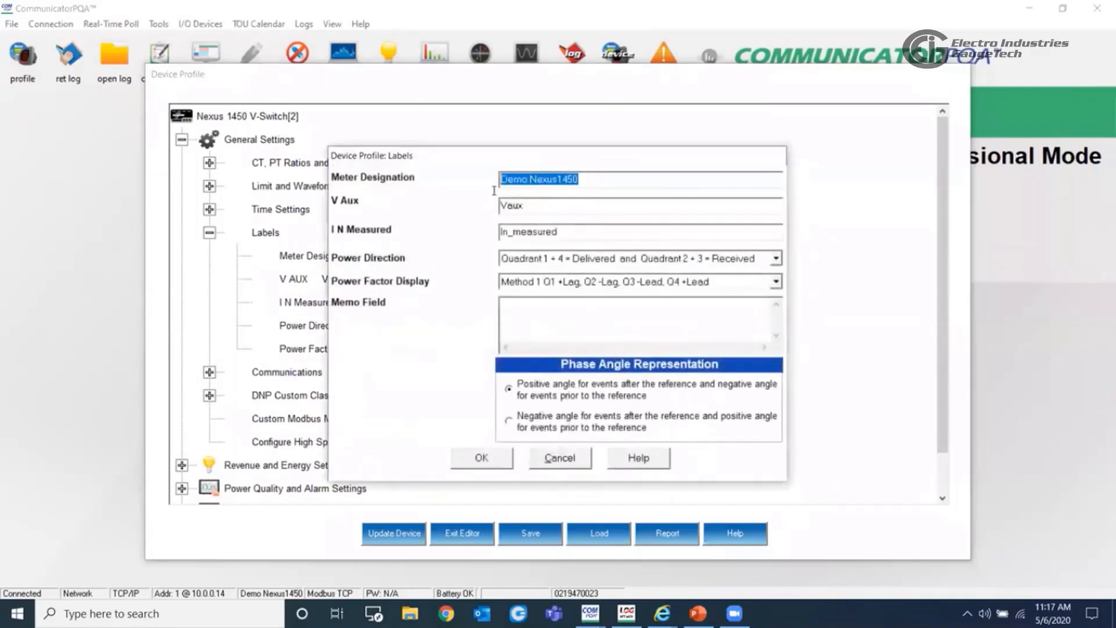
left_click(482, 458)
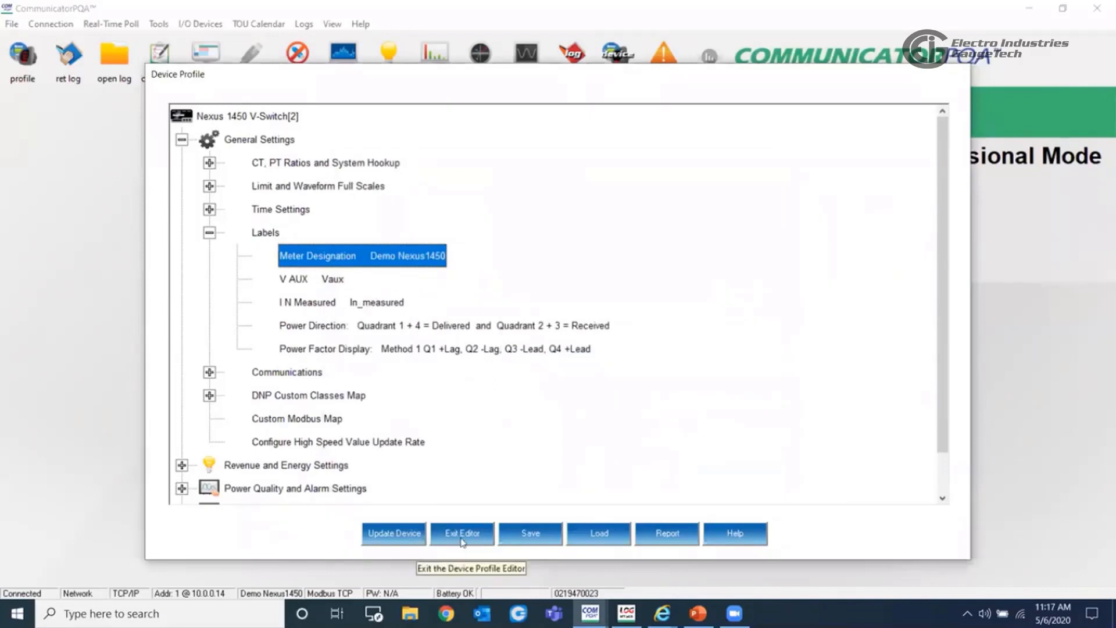
left_click(462, 540)
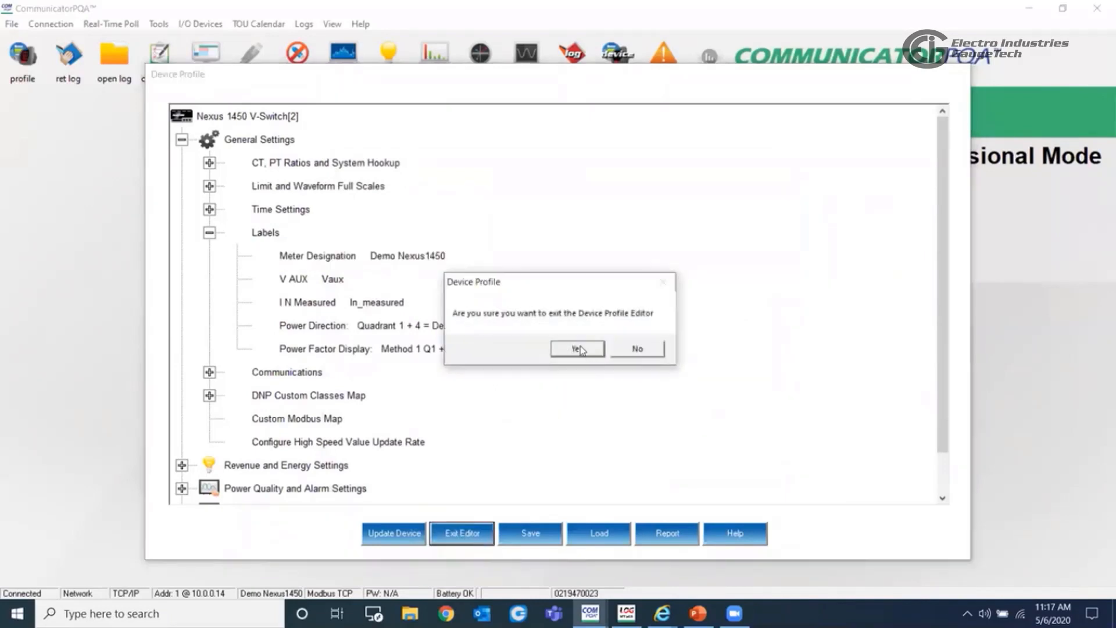
left_click(578, 348)
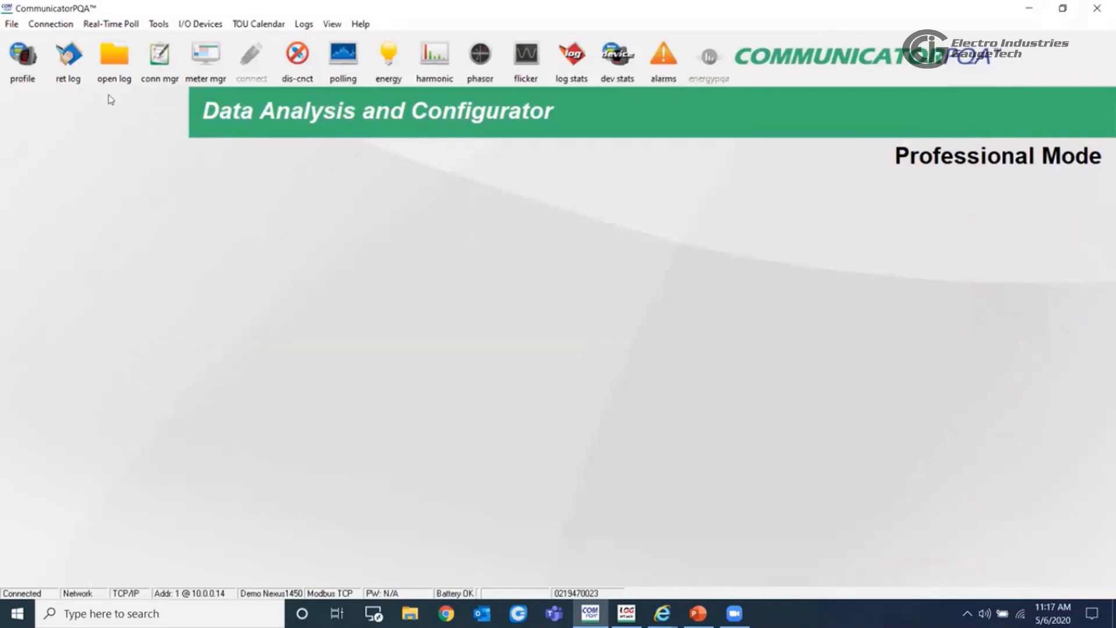
- Retrieve the Historical Core, Historical 1, Historical 2 and Limits logs along with the System Event log, and close the log status window
left_click(68, 74)
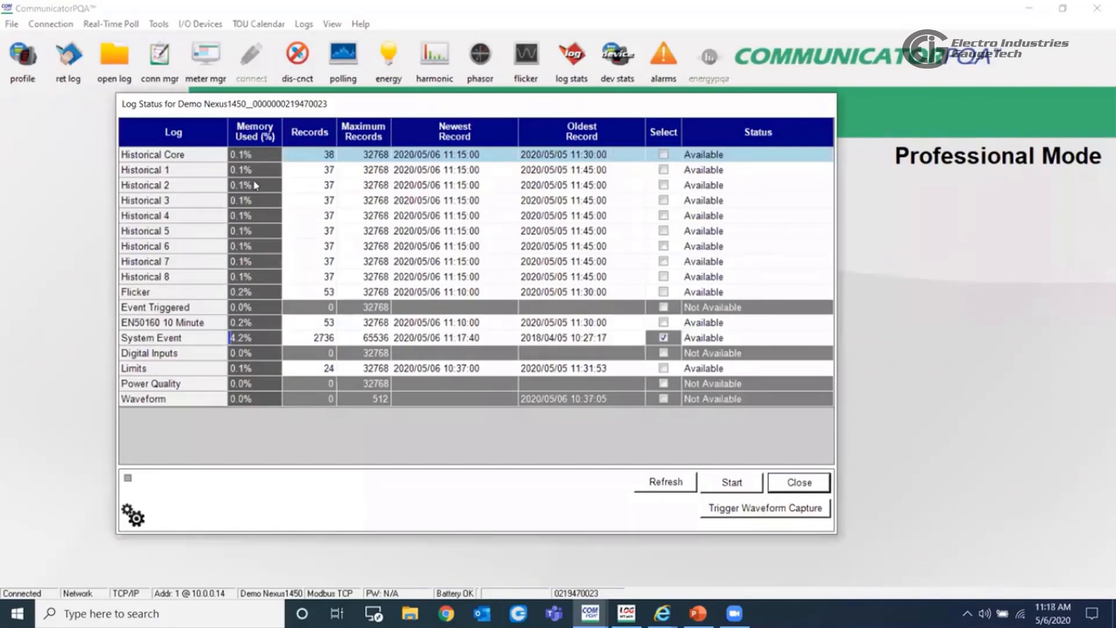
left_click(663, 155)
left_click(663, 170)
left_click(663, 185)
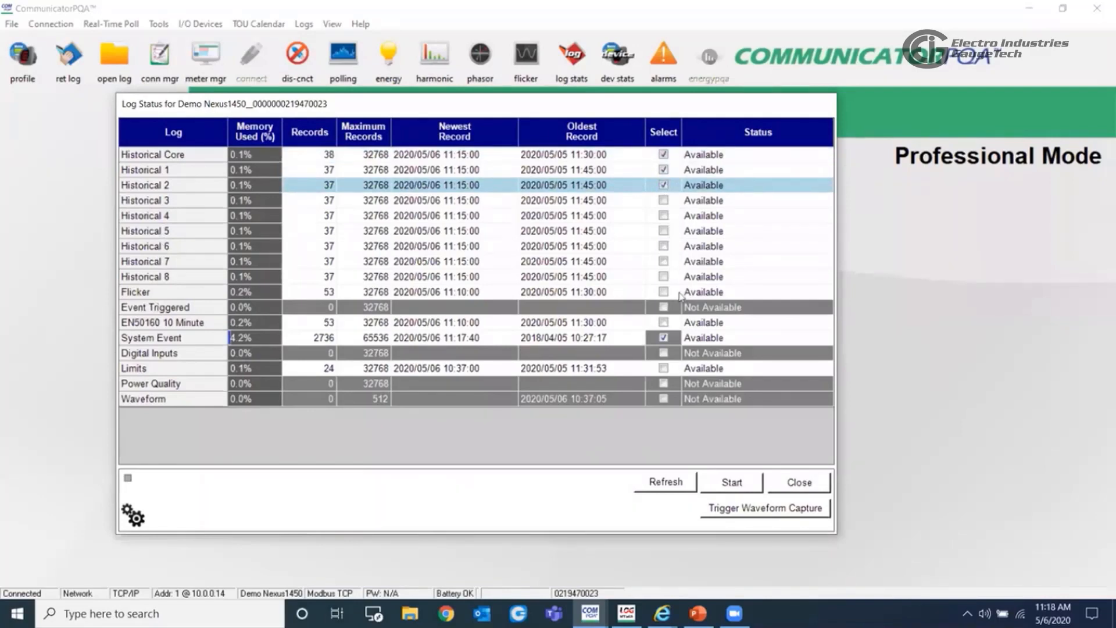
left_click(663, 368)
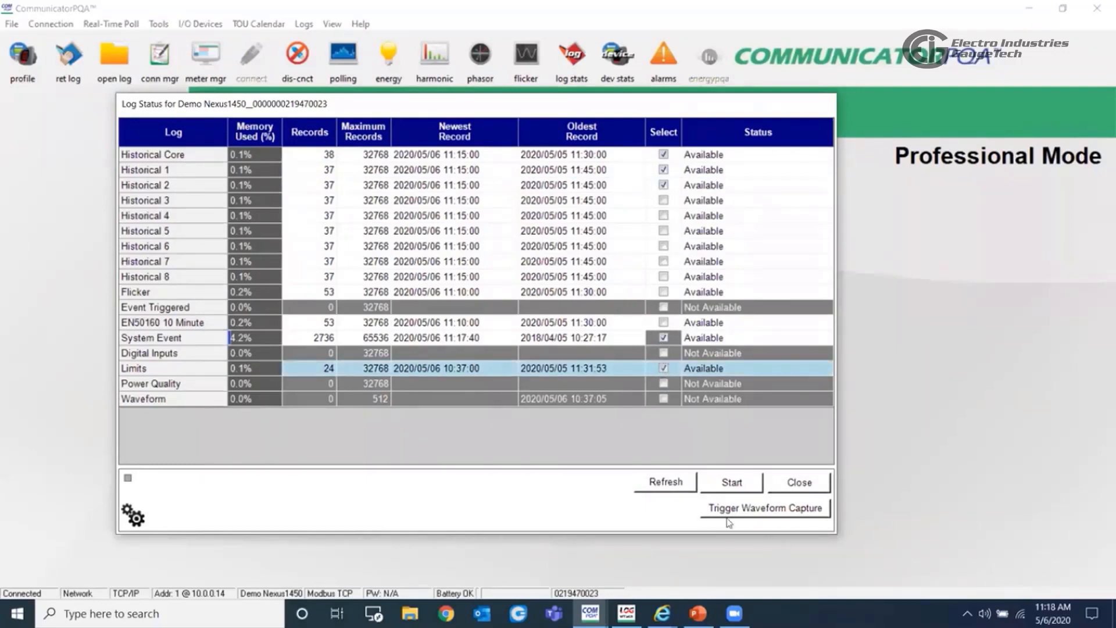
left_click(734, 483)
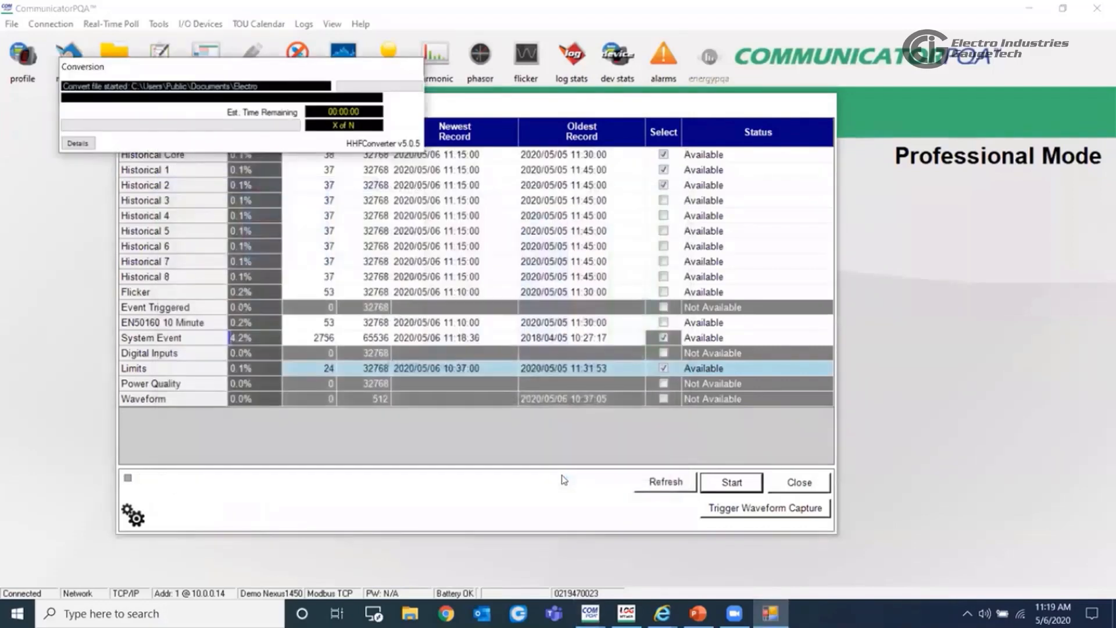
left_click(792, 485)
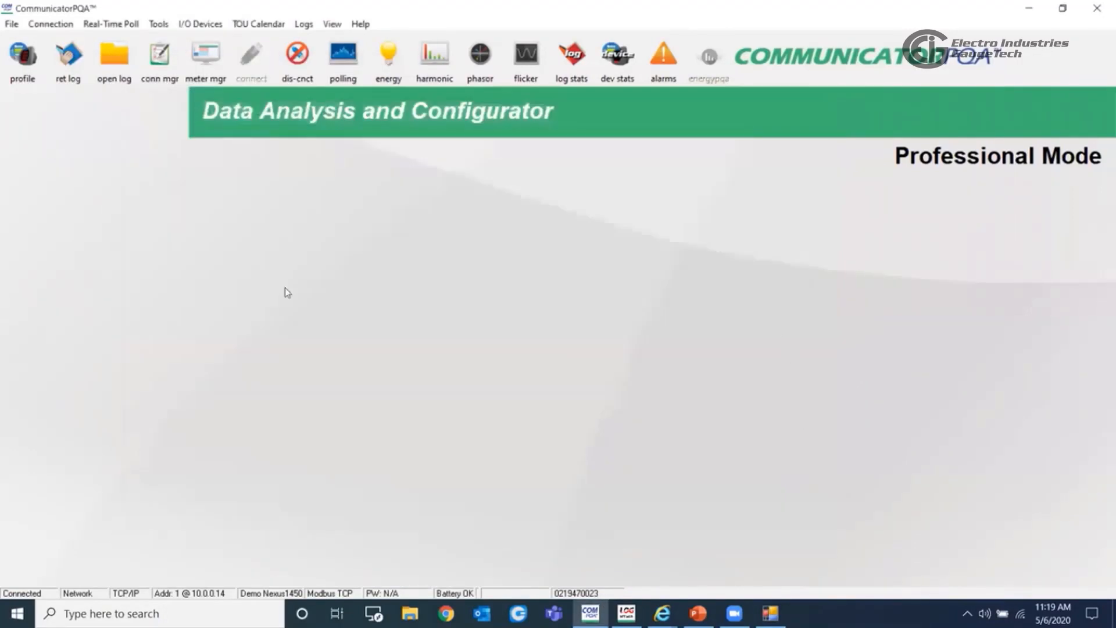
- Open the Retrieved Logs directory from the program's path options and look through the stored log folders and files
left_click(332, 24)
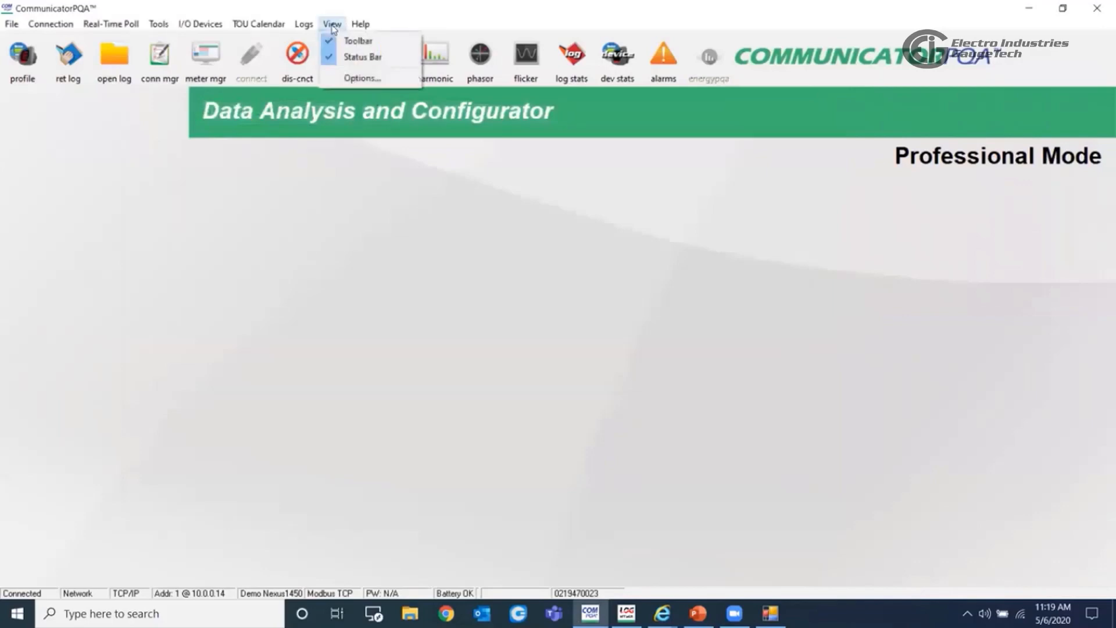
left_click(363, 80)
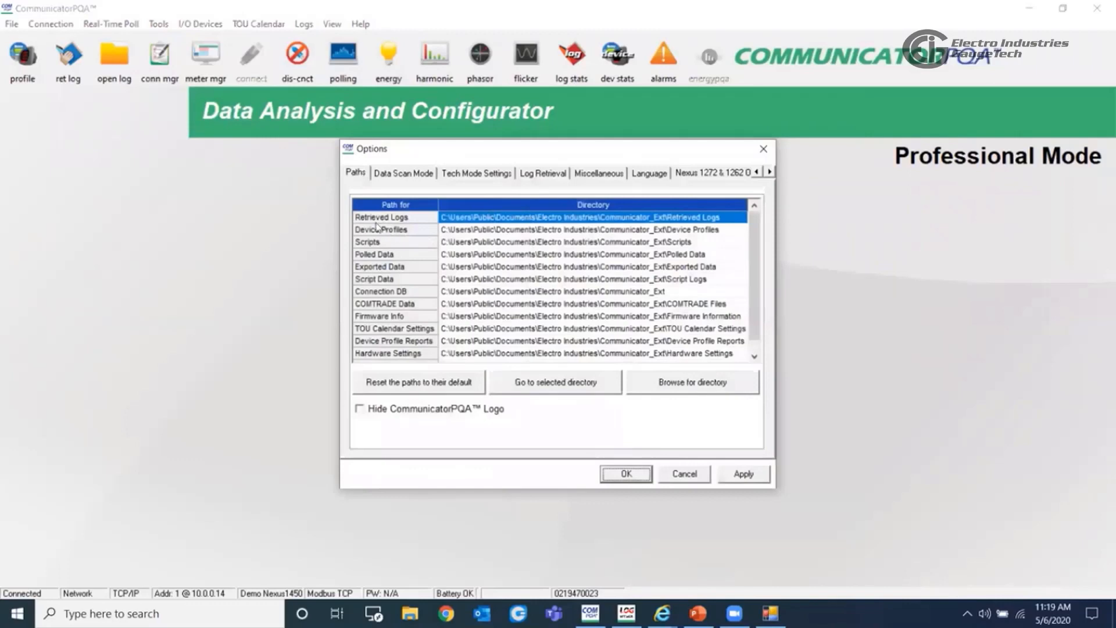
left_click(544, 388)
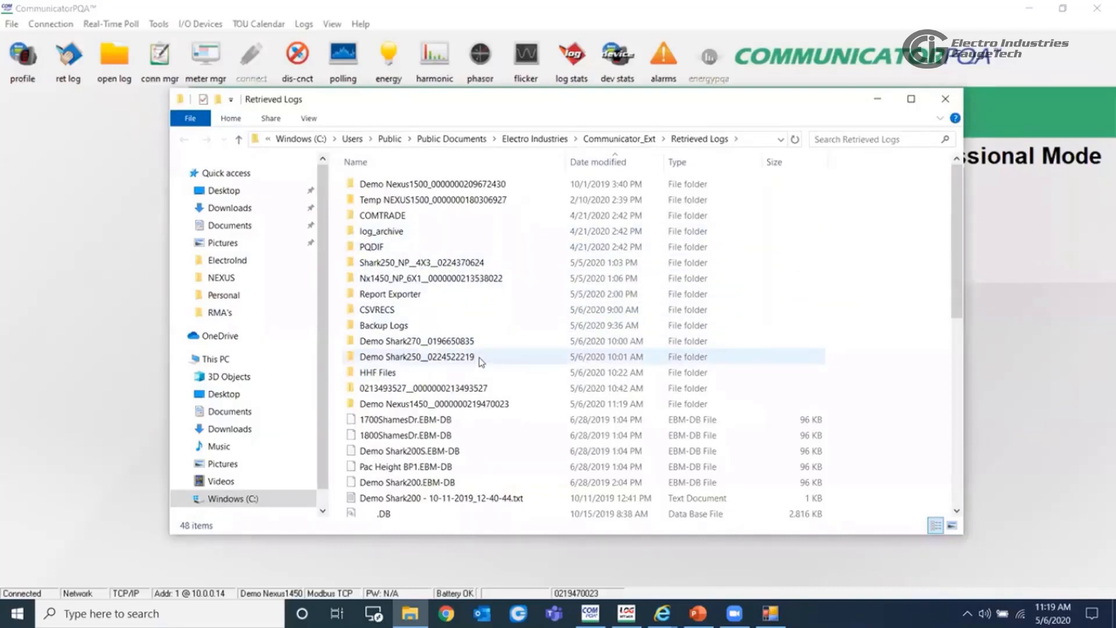
scroll(530, 399, "down", 8)
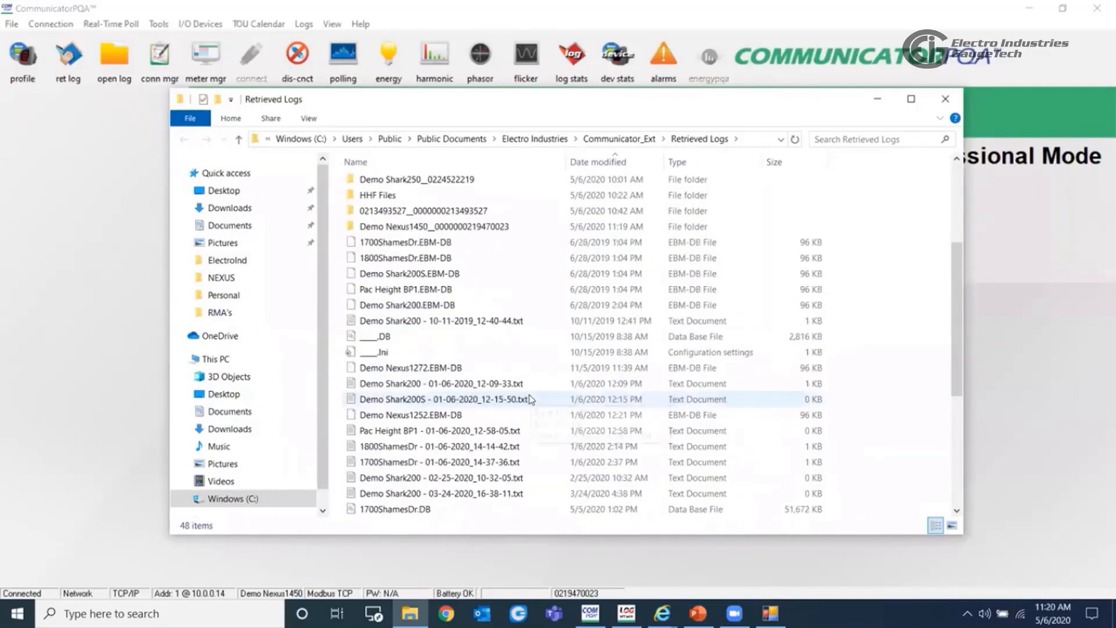
scroll(534, 401, "up", 8)
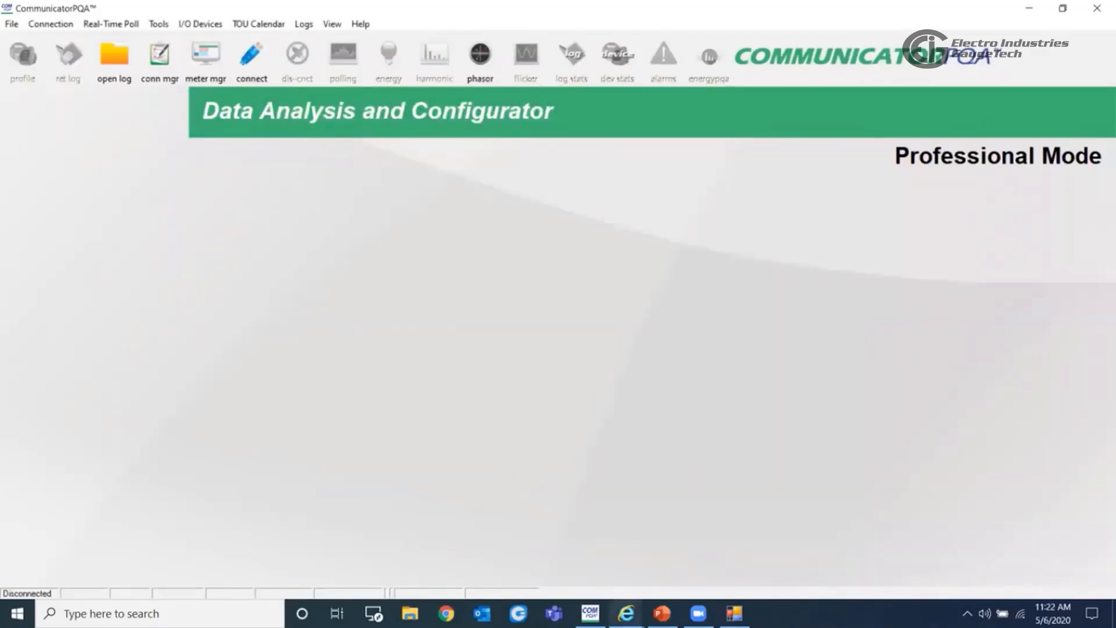
- Switch to Internet Explorer, bring up the Meter Dashboard page, and highlight its web address
left_click(626, 614)
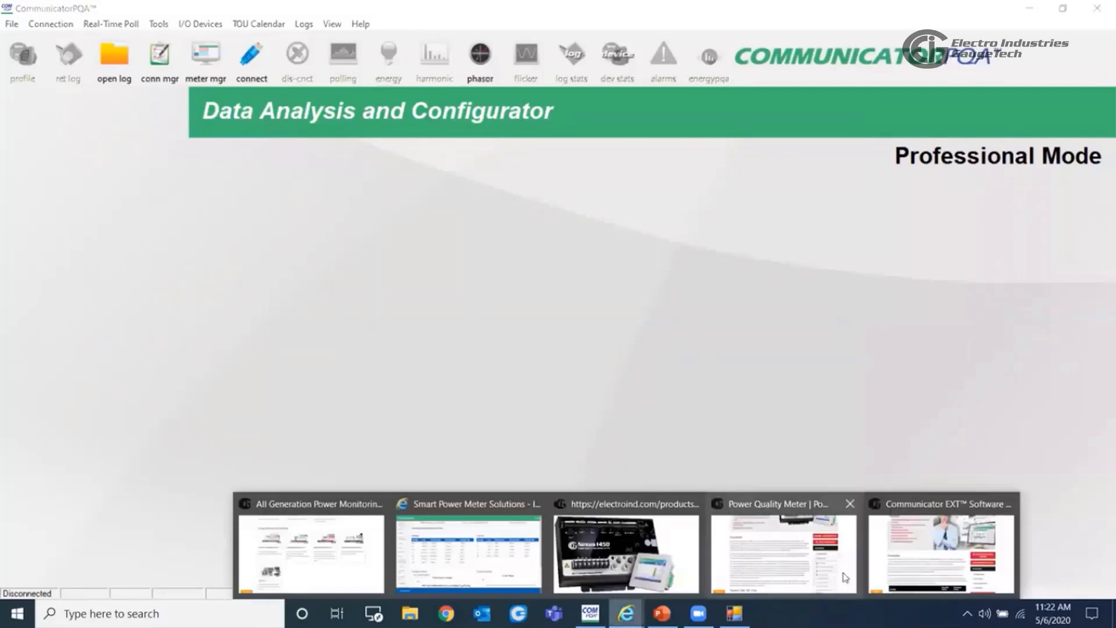
mouse_move(789, 530)
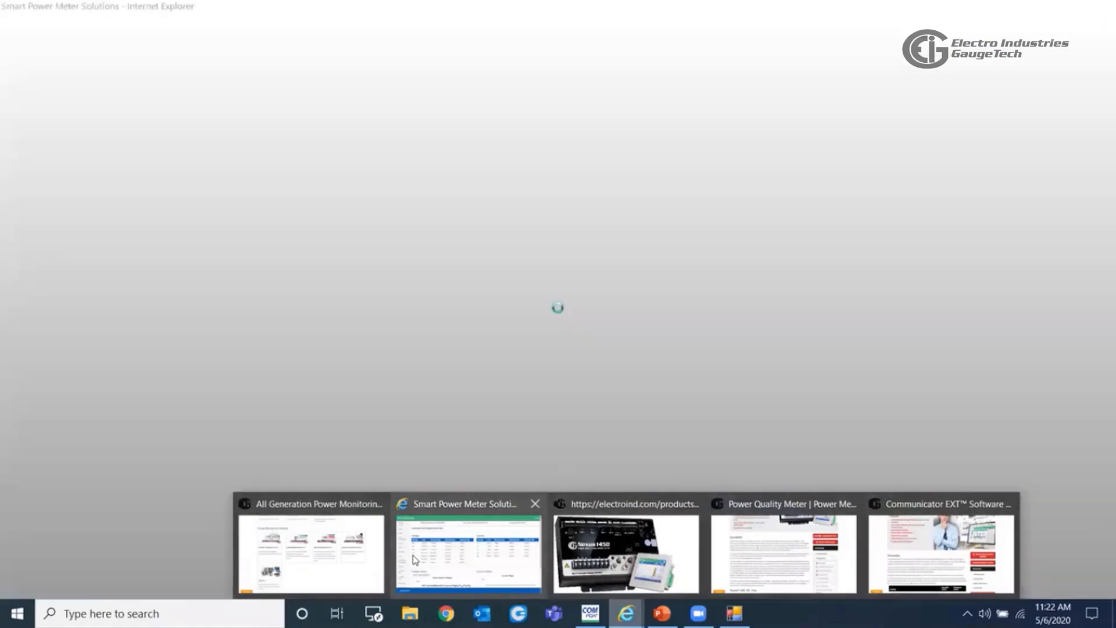
left_click(626, 552)
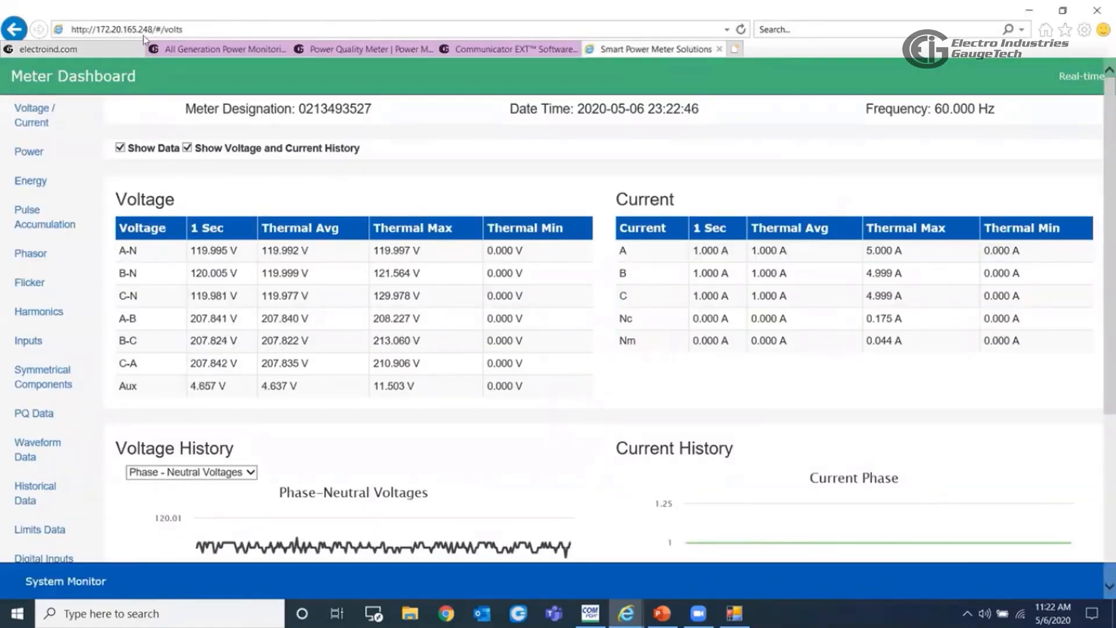
left_click(184, 32)
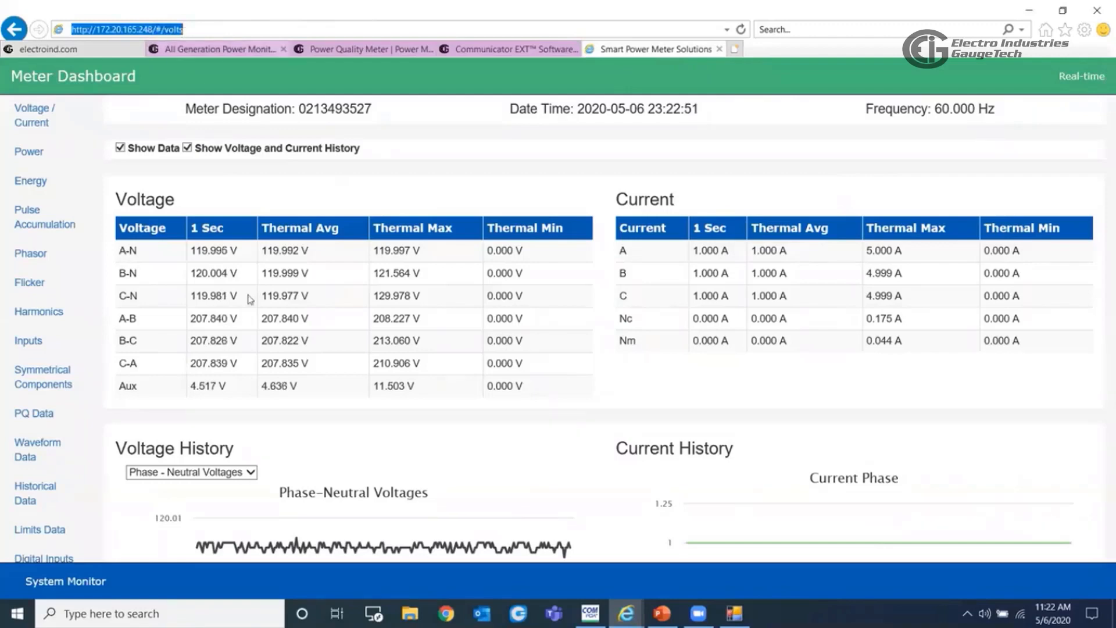
- Review the Voltage / Current page of the Meter Dashboard, including the voltage and current history graphs
left_click(27, 119)
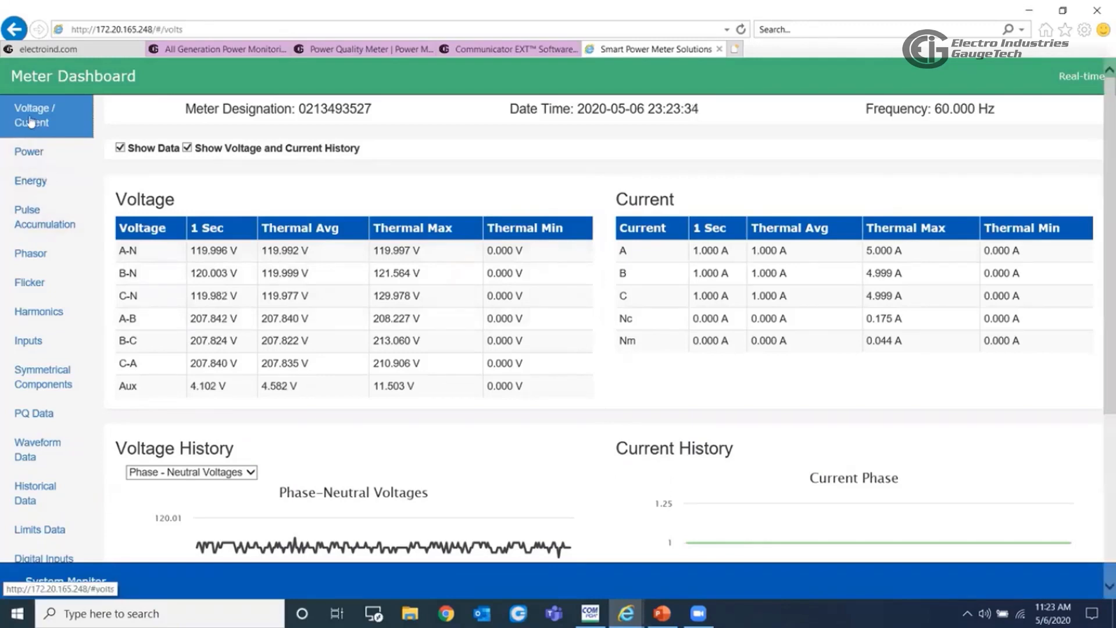
scroll(861, 329, "down", 3)
scroll(860, 328, "down", 2)
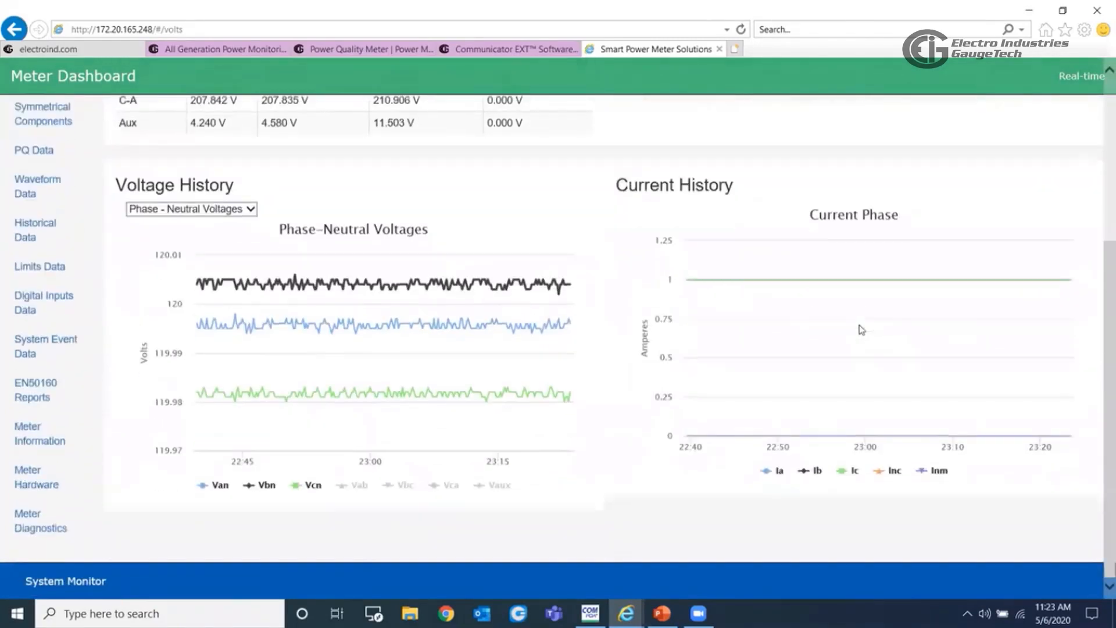
scroll(859, 326, "up", 5)
- Examine the real, reactive and apparent power tables on the Meter Dashboard's Power page
left_click(35, 157)
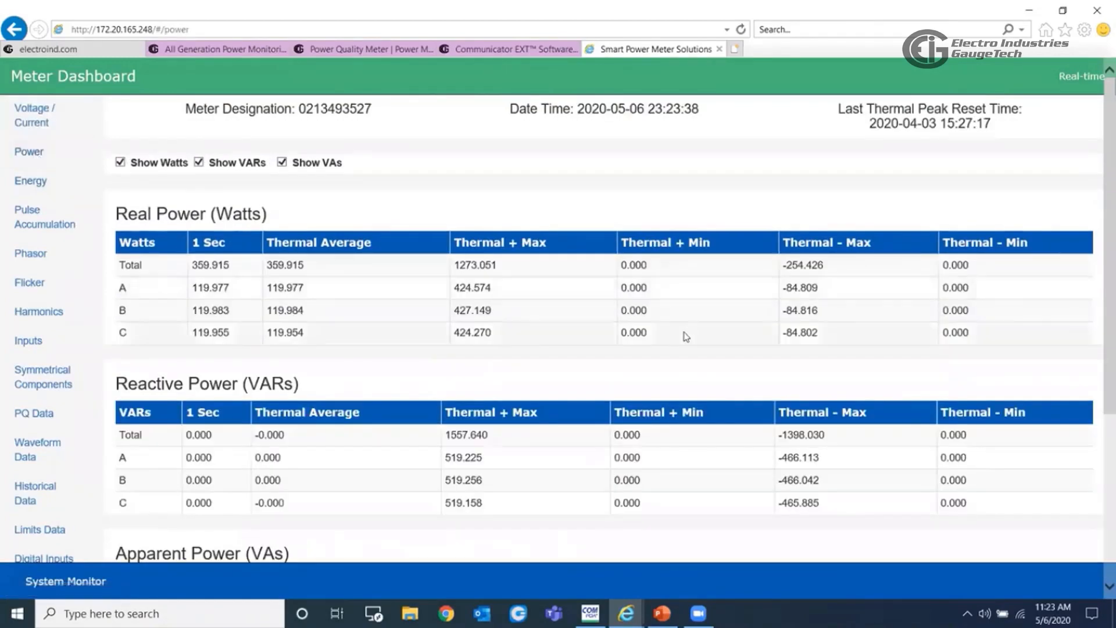
scroll(686, 334, "down", 5)
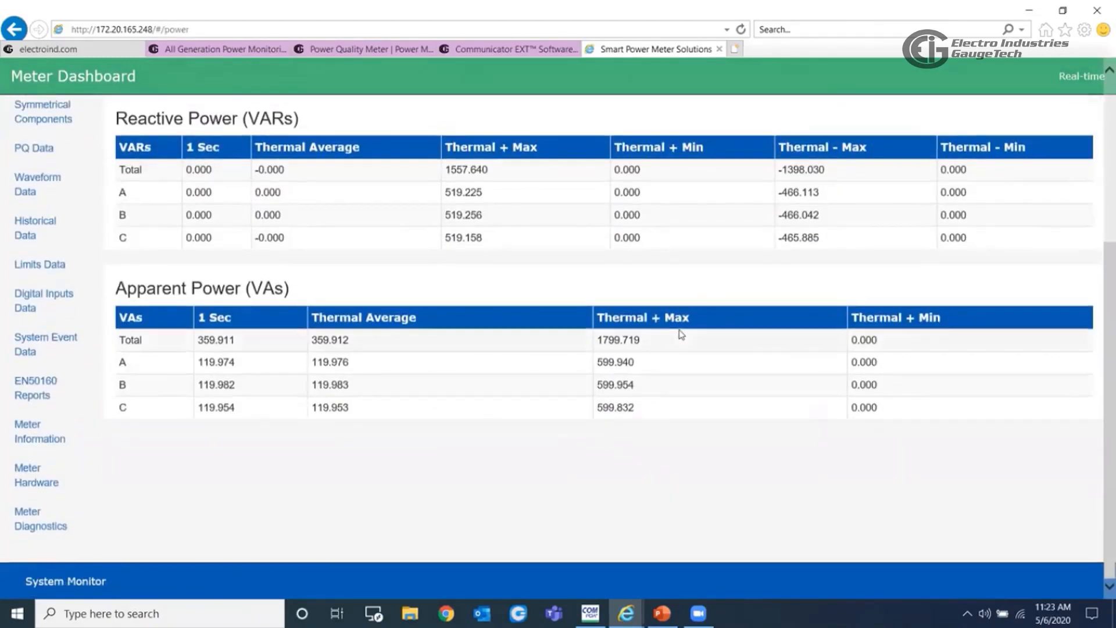
scroll(683, 334, "up", 5)
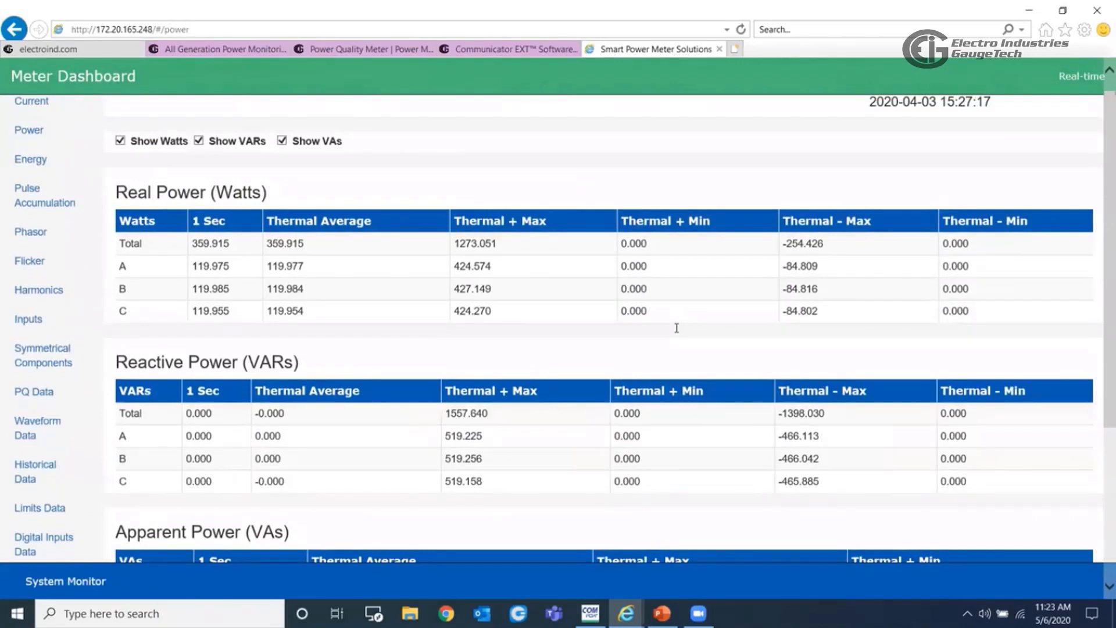
scroll(386, 219, "up", 1)
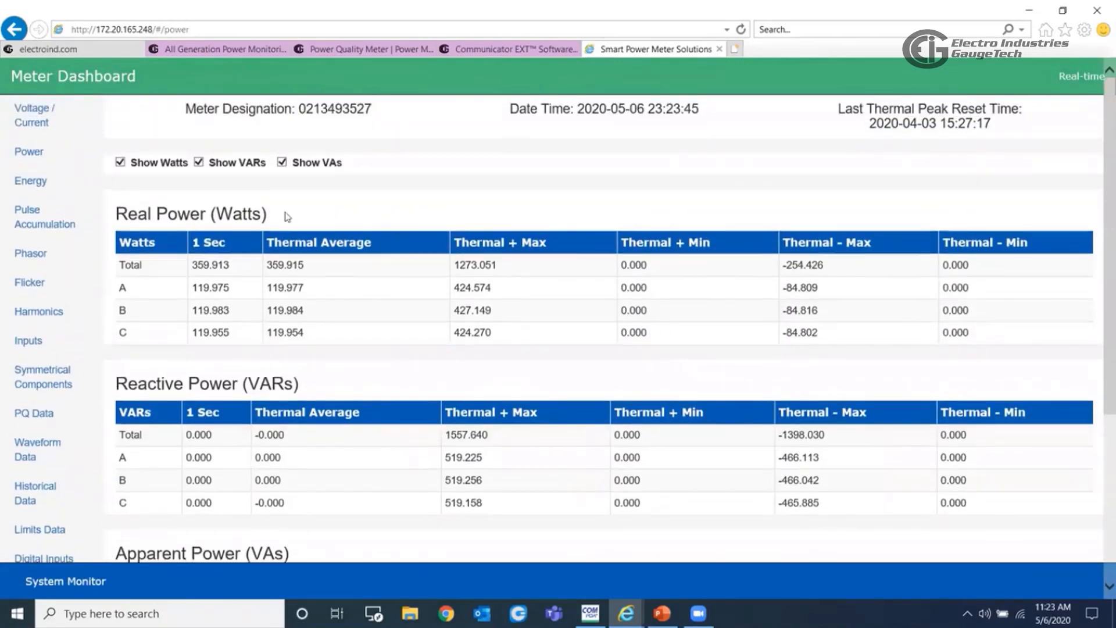
- Review the compensated, uncompensated and quadrant energy readings, plus the accumulator and aggregator values under Pulse Accumulation
left_click(29, 181)
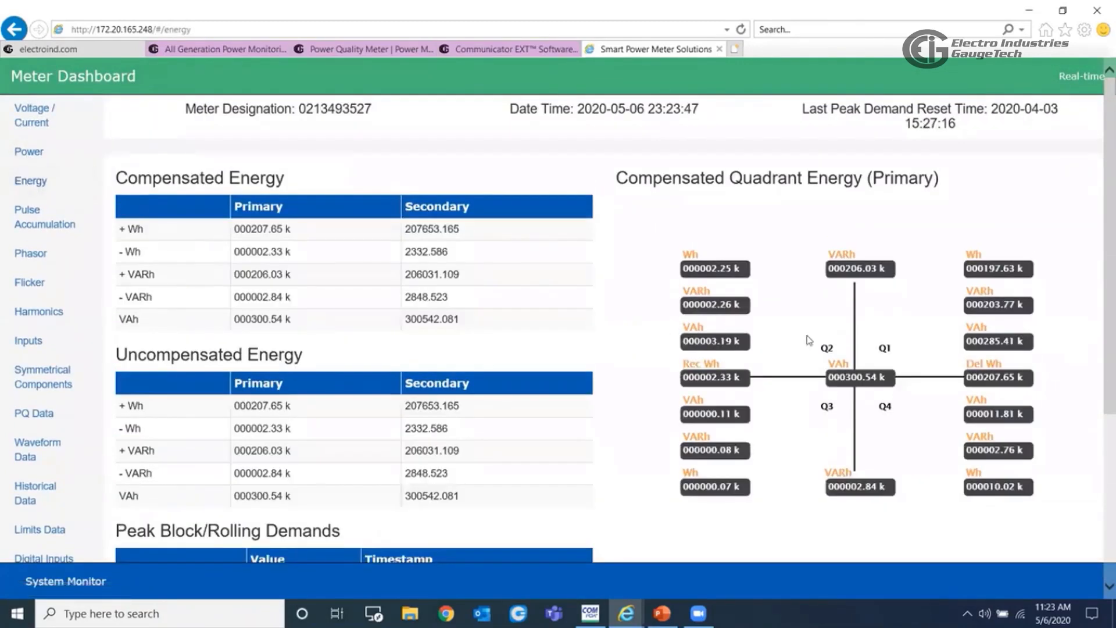
scroll(840, 337, "down", 5)
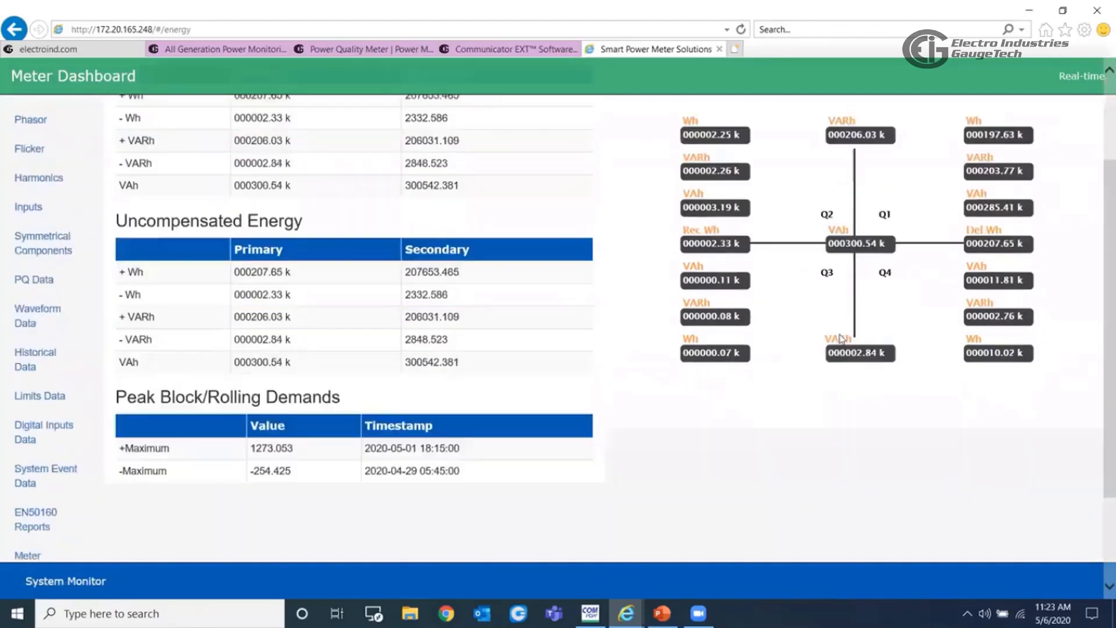
scroll(837, 337, "up", 5)
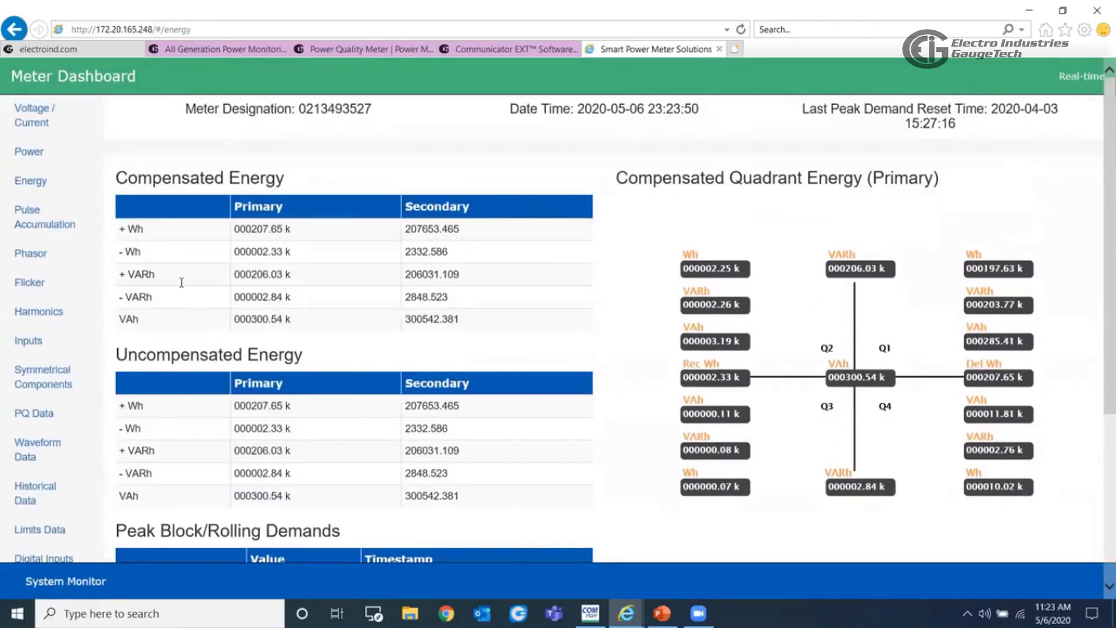
left_click(36, 224)
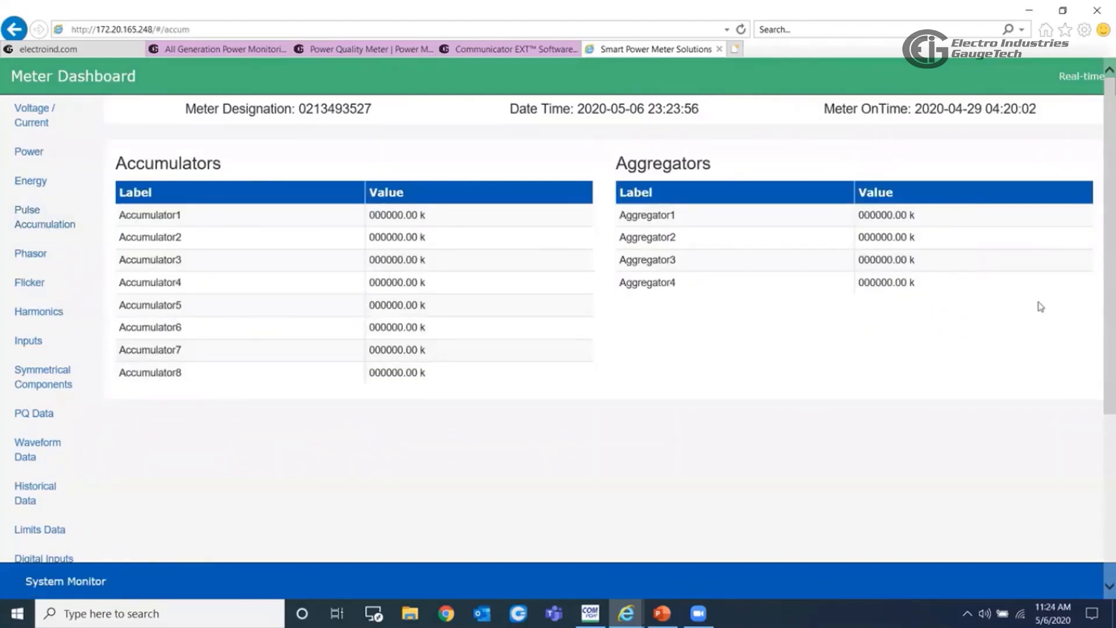
- Examine the meter's phasor chart together with its phase, auxiliary voltage and neutral current readings
left_click(32, 253)
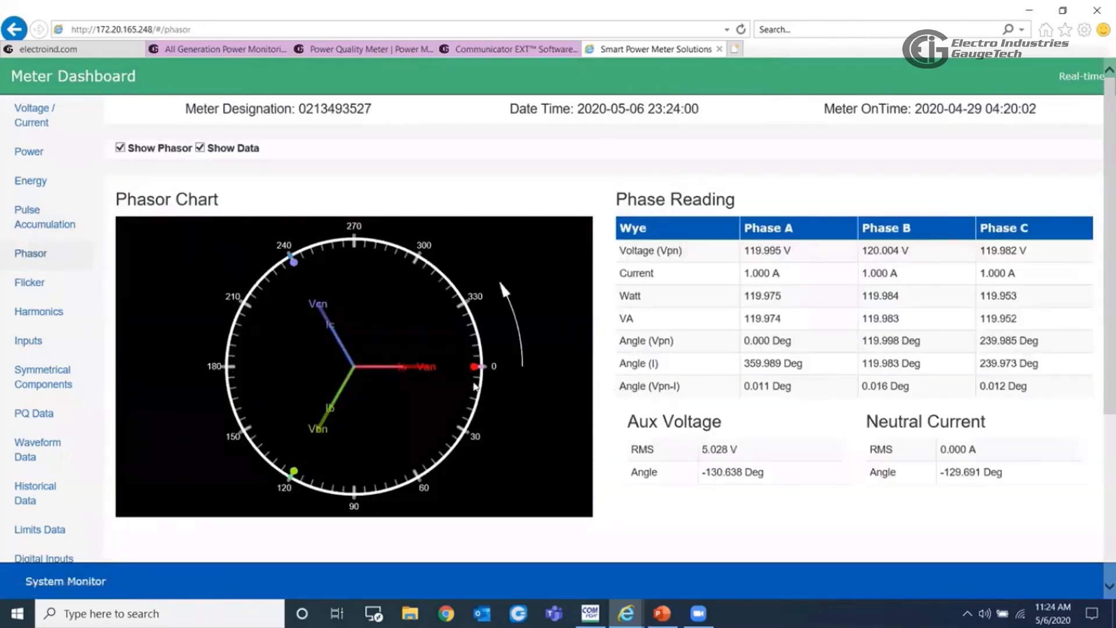
scroll(593, 358, "down", 2)
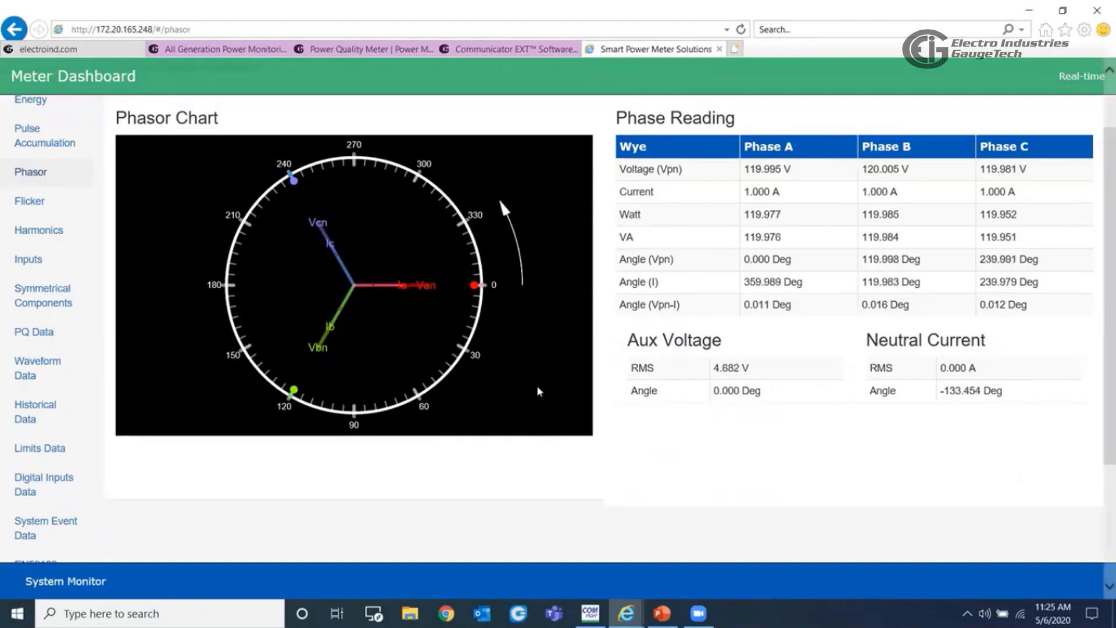
scroll(137, 317, "up", 2)
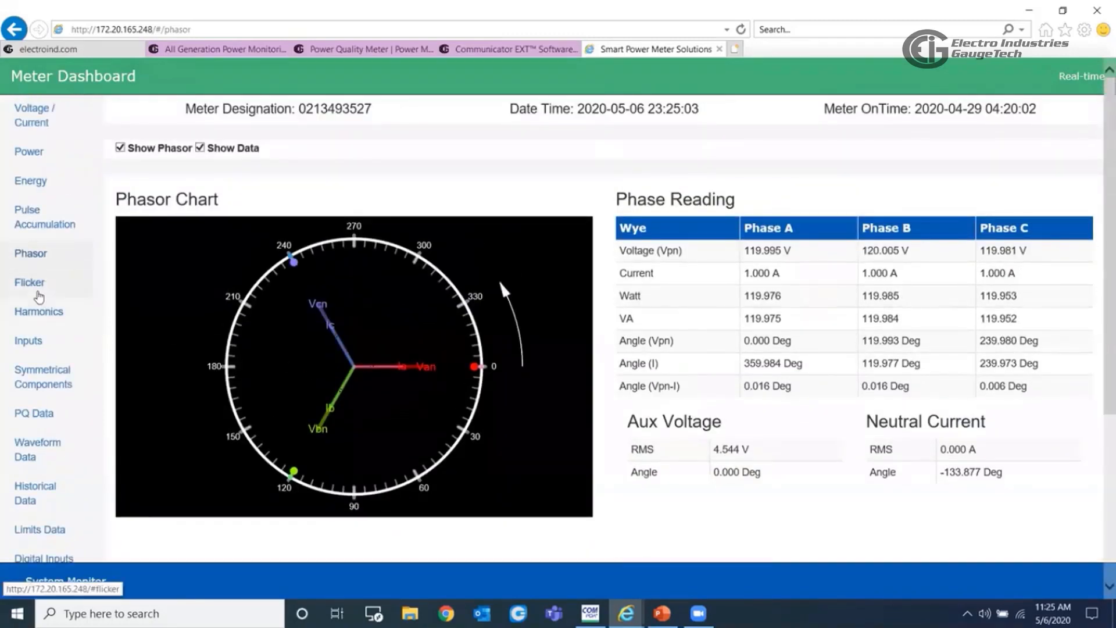
- Review the Flicker page's short-term and long-term values, finishing on the instantaneous readings
left_click(35, 286)
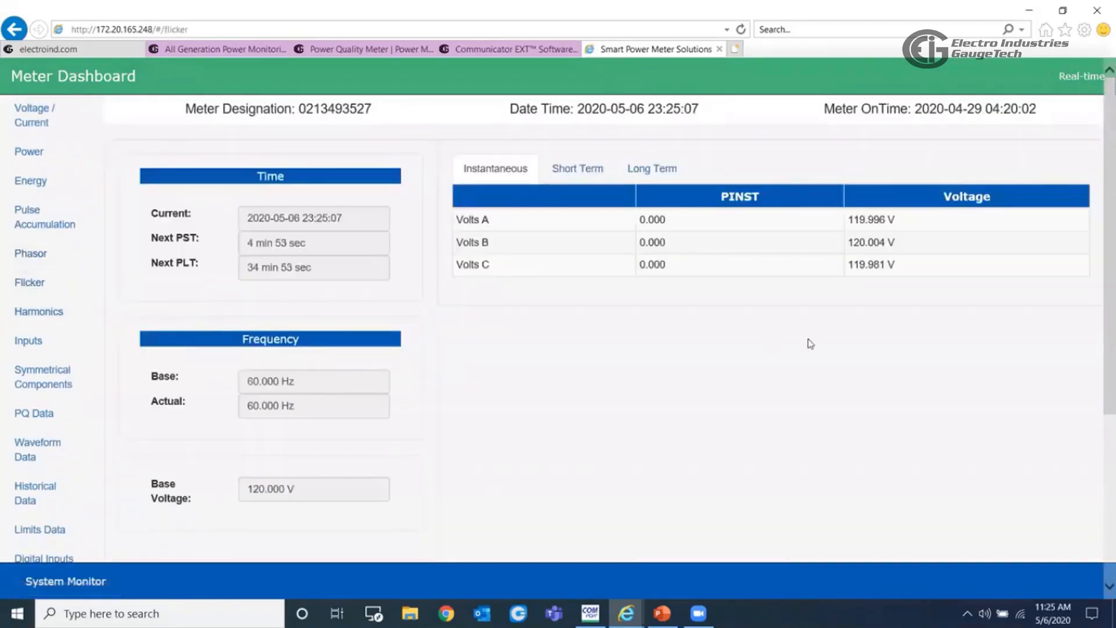
left_click(604, 170)
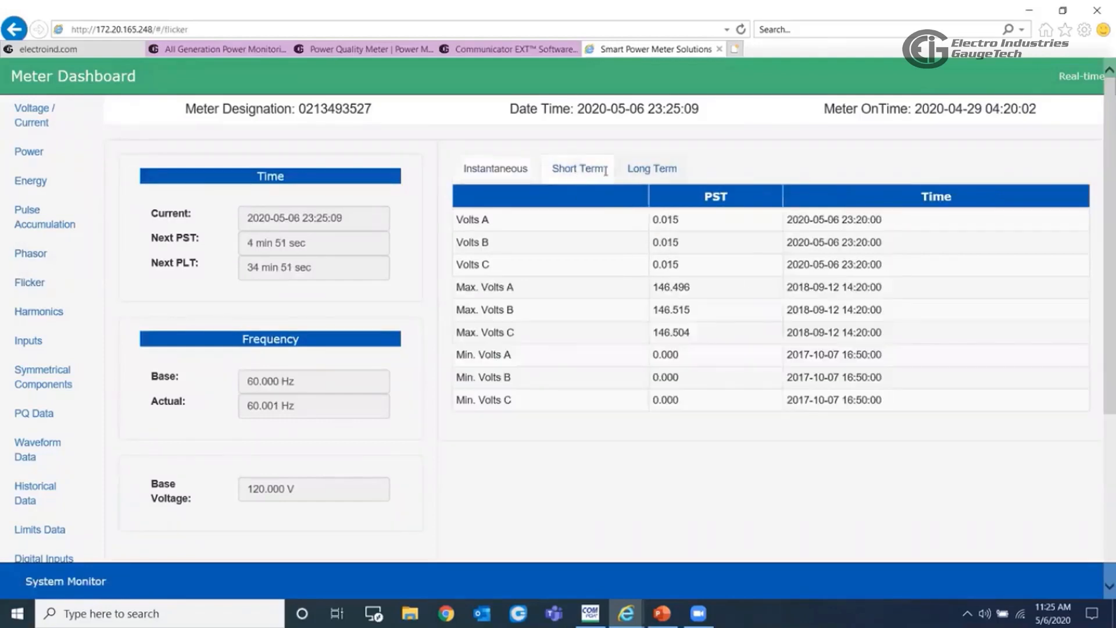
left_click(665, 167)
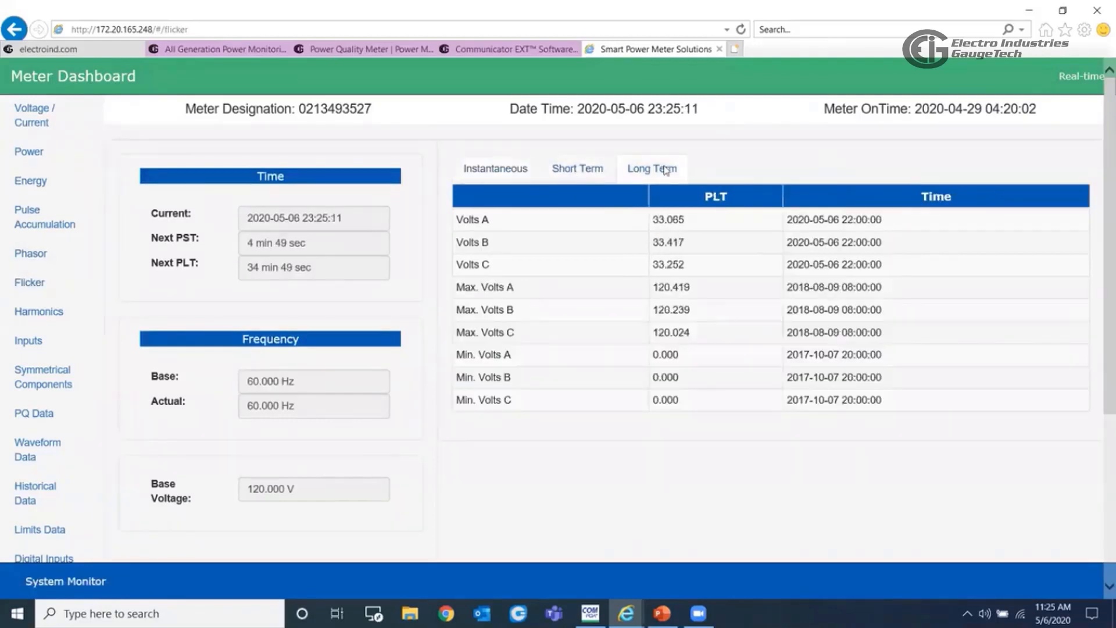
left_click(505, 168)
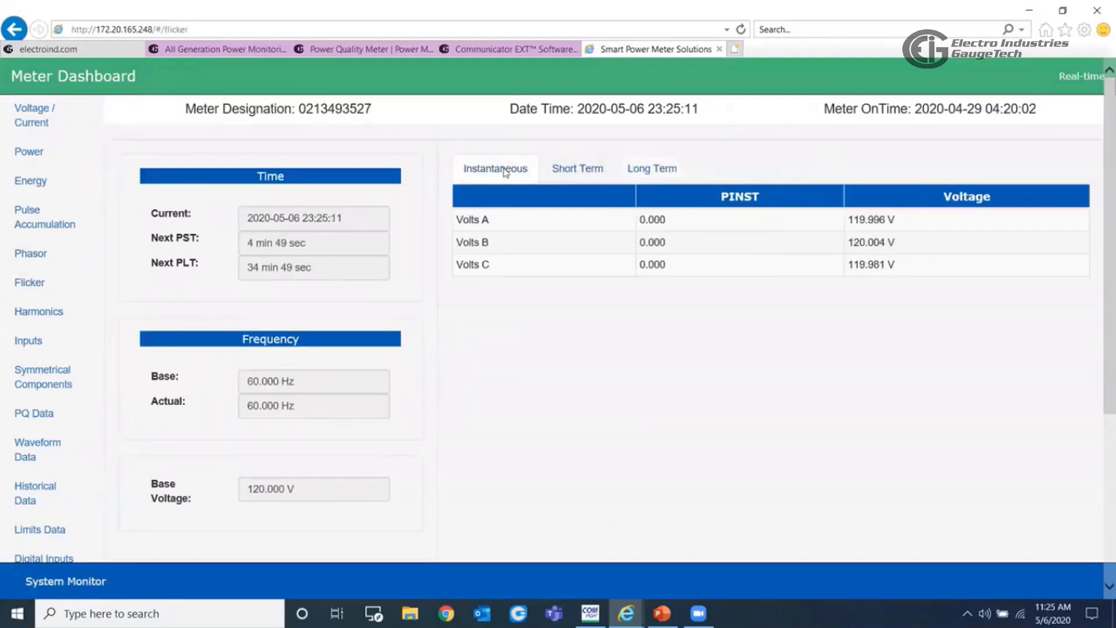
- Show the current harmonics and look through the harmonic magnitudes and angles for all three phases
left_click(32, 316)
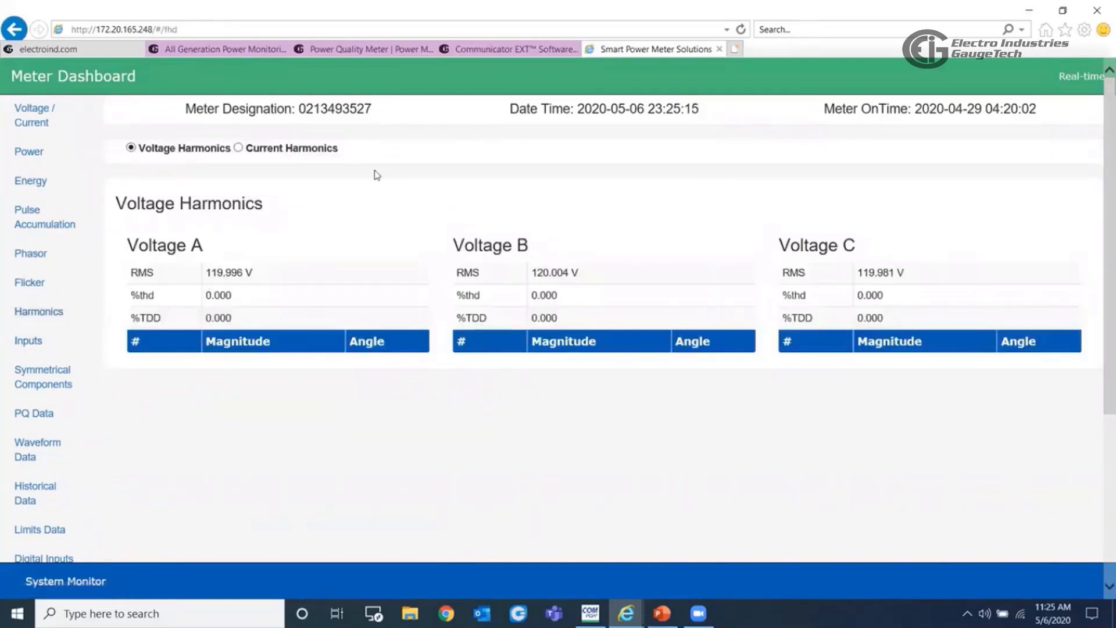
left_click(239, 148)
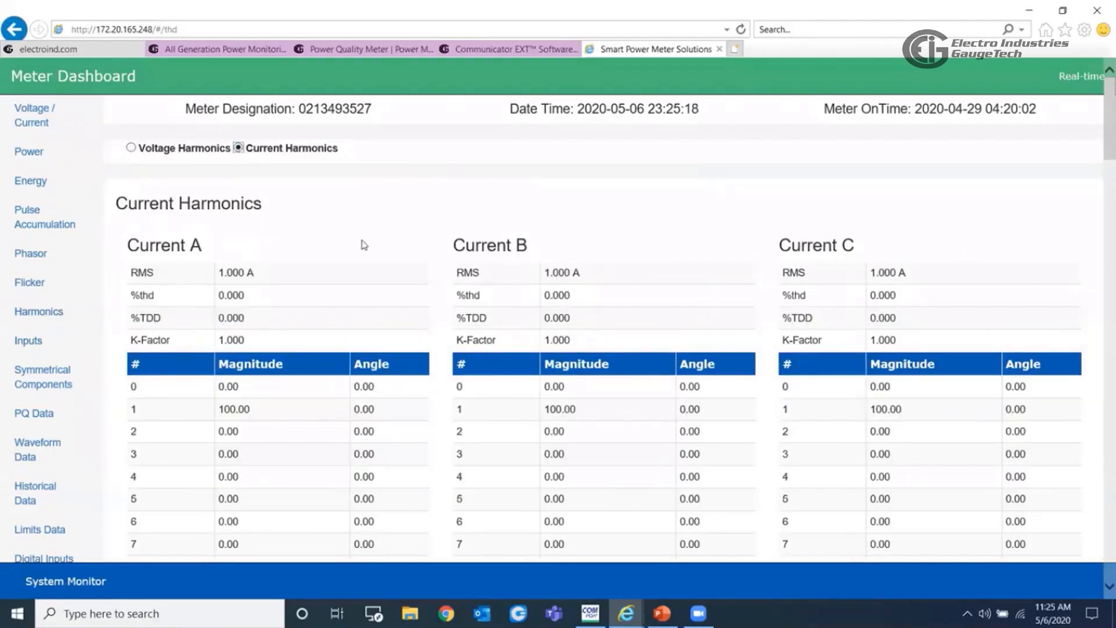
scroll(933, 370, "down", 5)
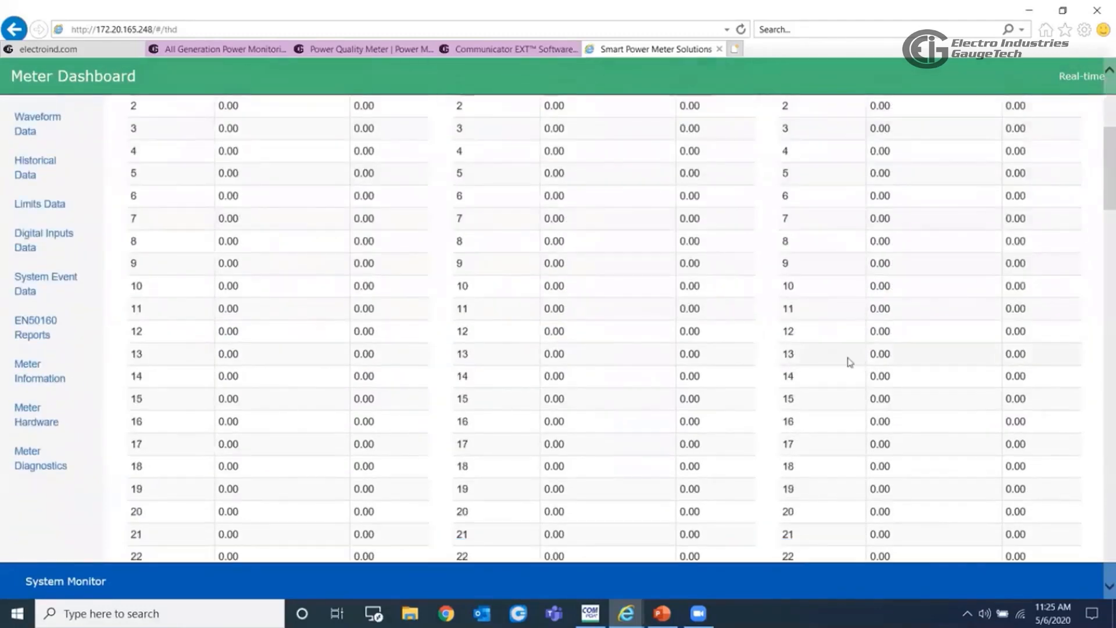
scroll(847, 361, "up", 5)
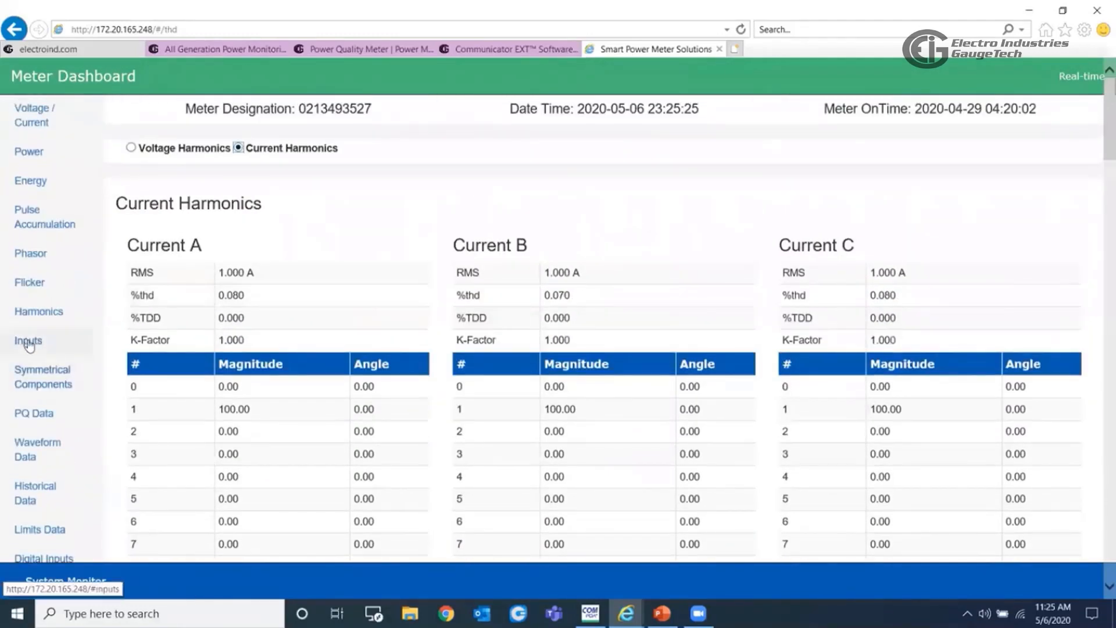
- Check the digital input statuses and history, and examine the voltage and current sequence diagrams under Symmetrical Components
left_click(73, 346)
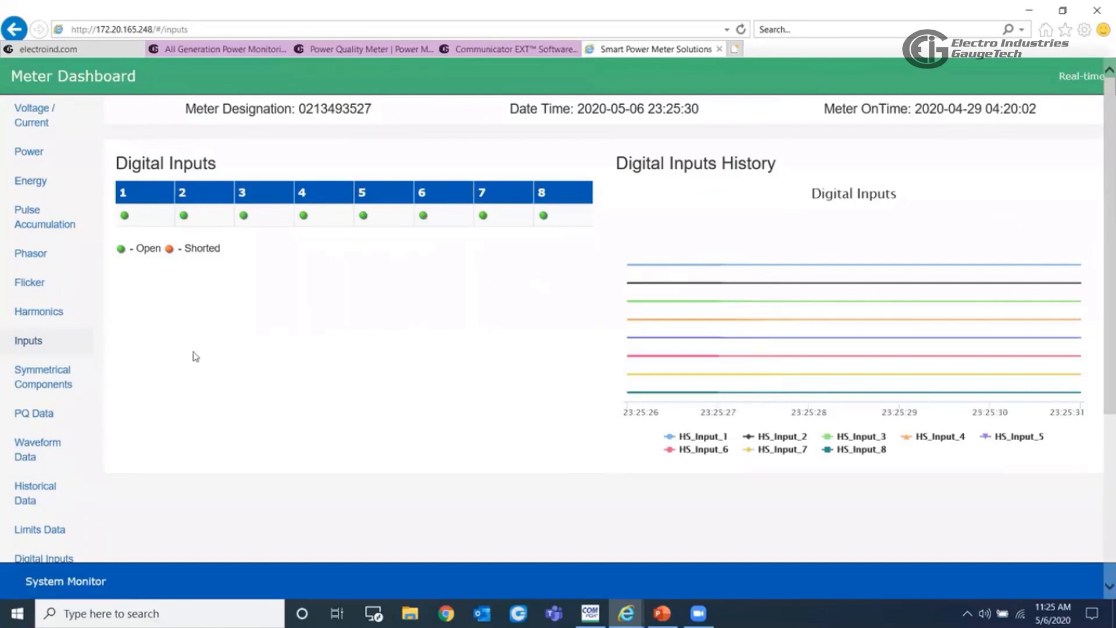
left_click(52, 382)
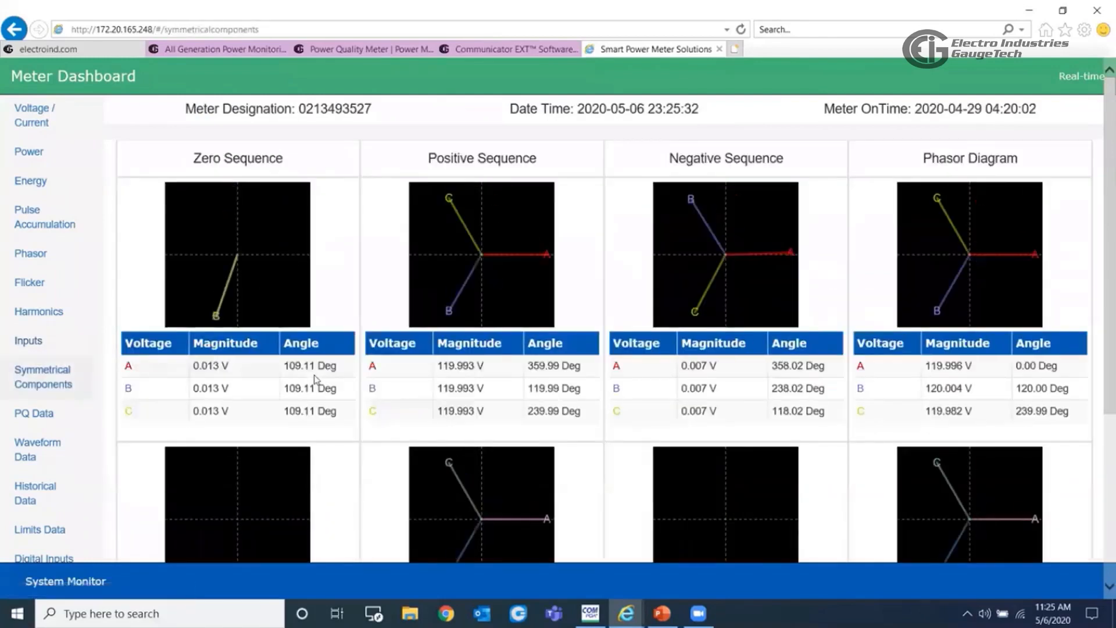
scroll(694, 389, "down", 5)
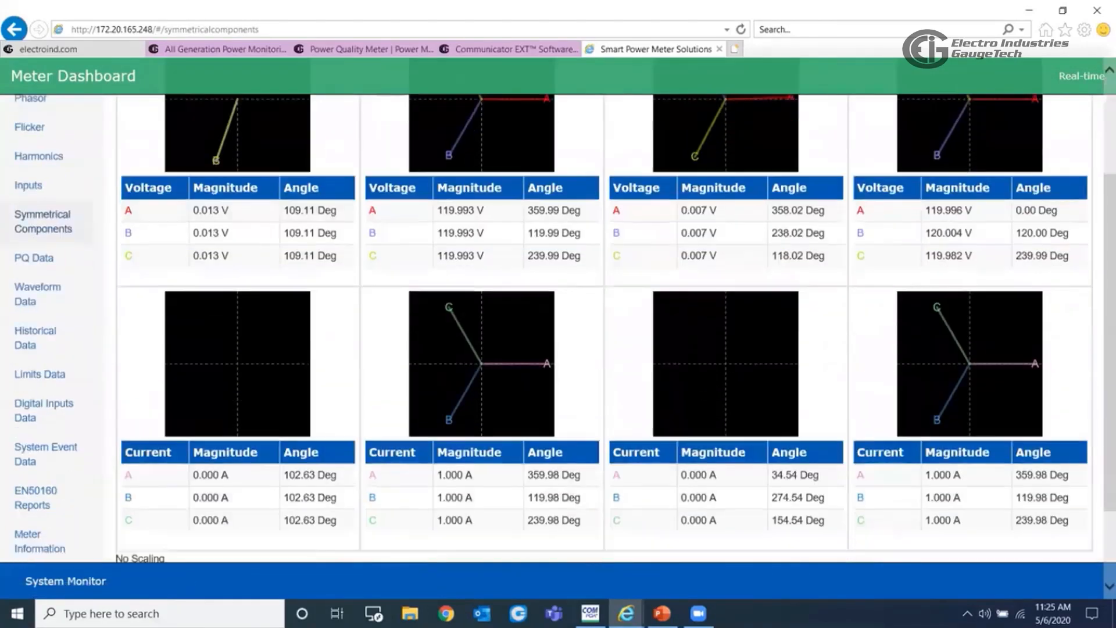
scroll(695, 388, "up", 5)
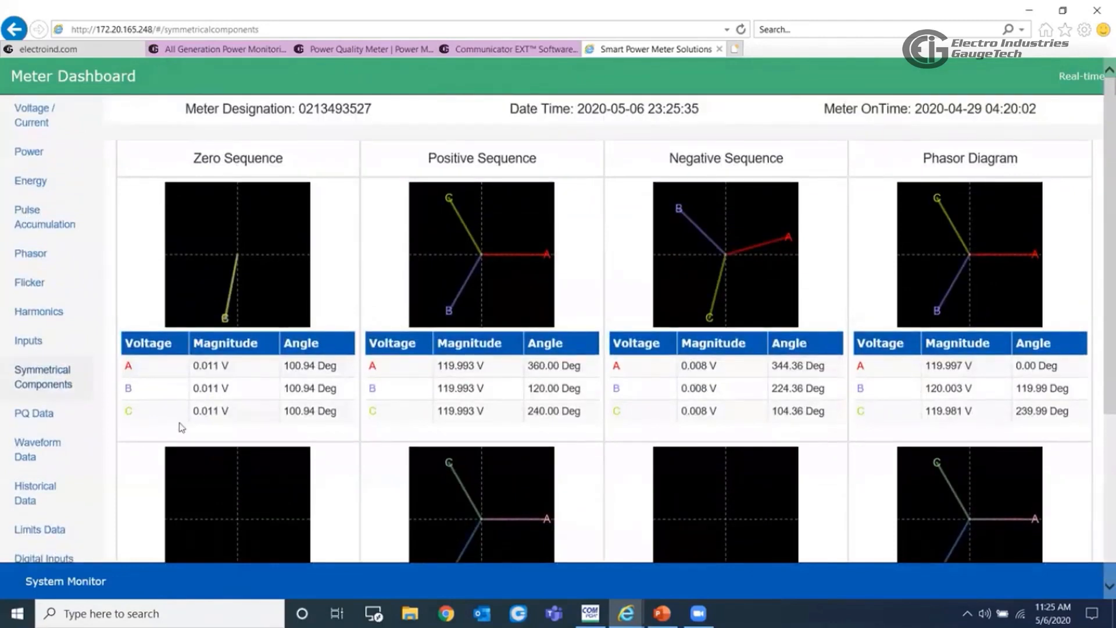
- Query the power quality log for the last month's events, covering Apr 5 2020 to May 6 2020
left_click(31, 419)
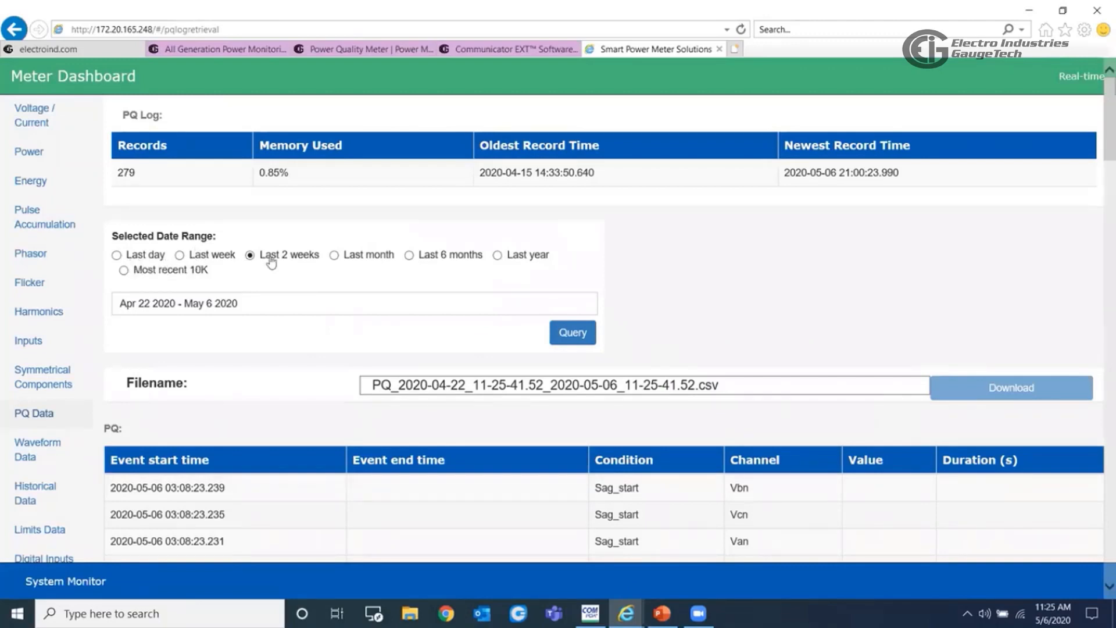
left_click(334, 255)
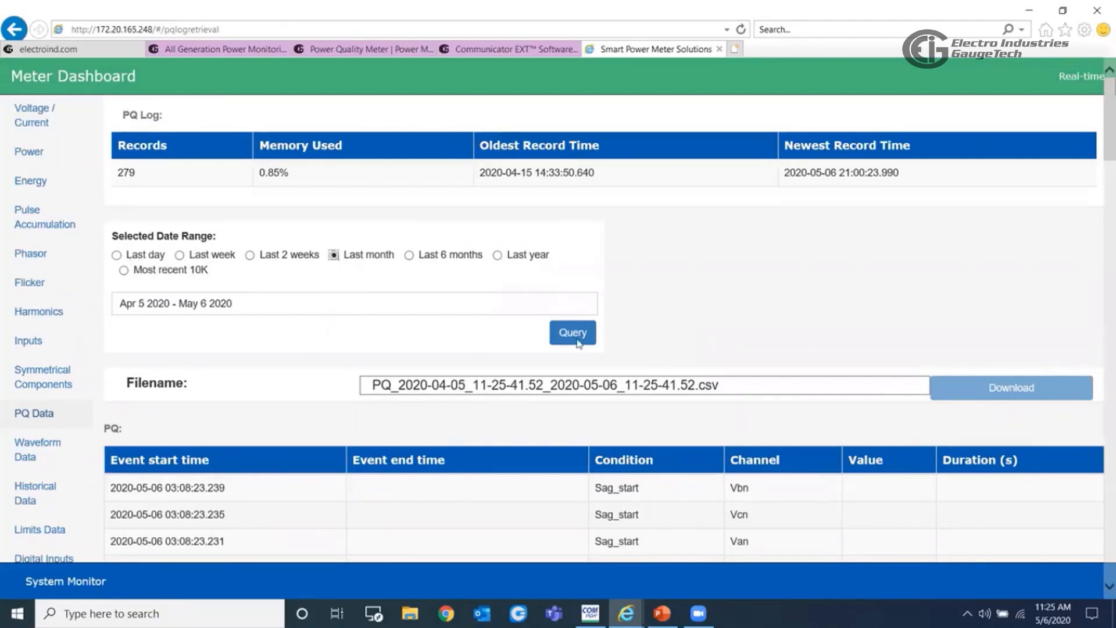
scroll(680, 342, "down", 1)
left_click(573, 251)
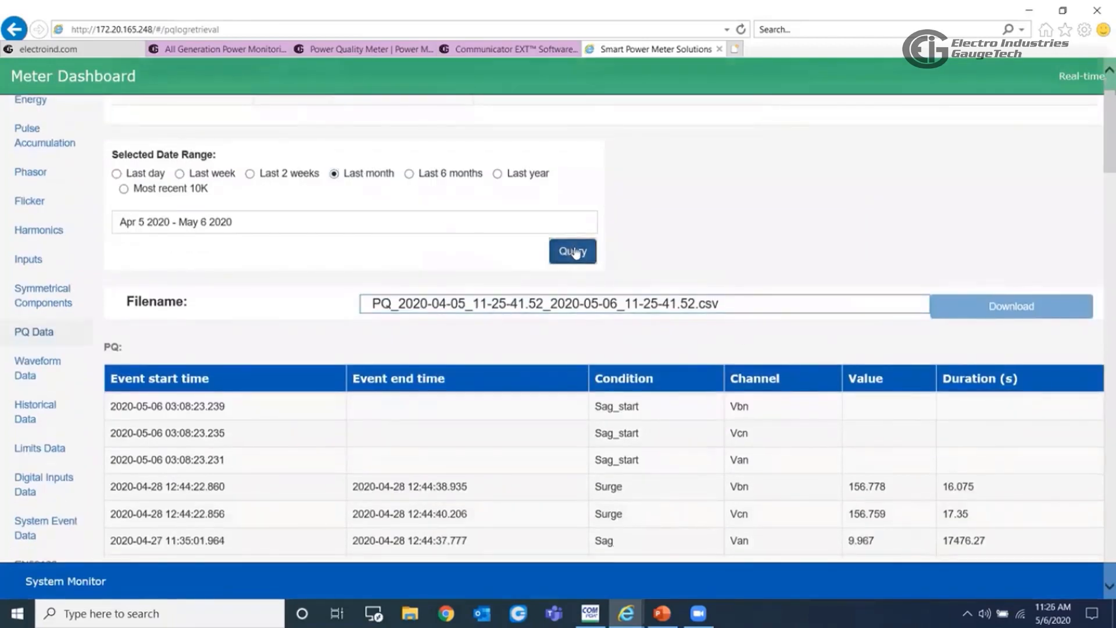
scroll(557, 420, "down", 2)
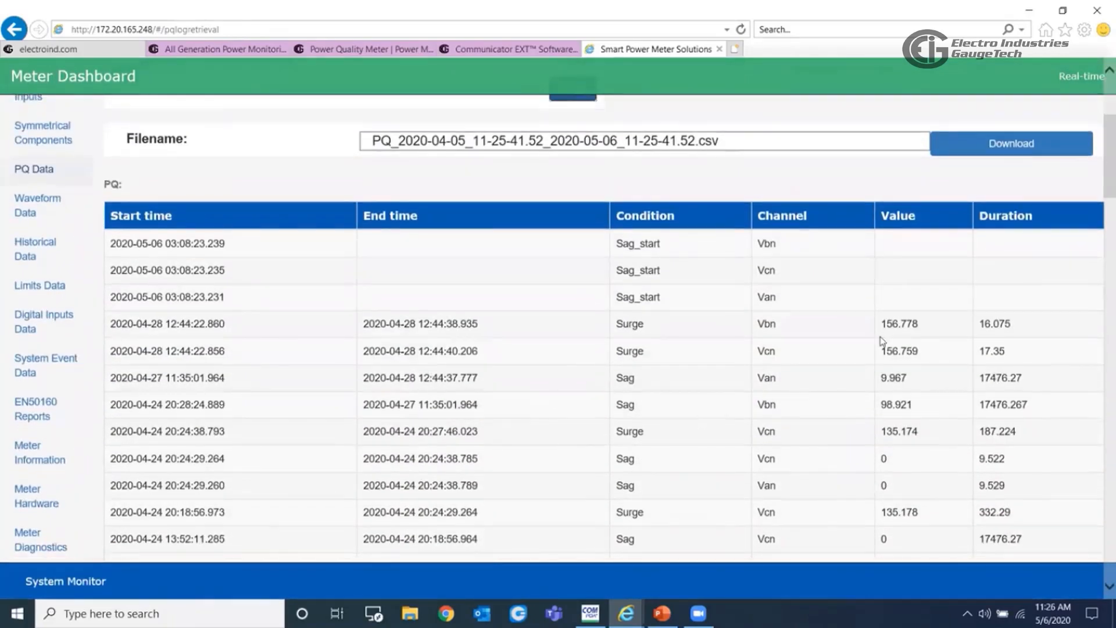
- Request the power quality log's CSV download, cancel saving it, and look through the listed sag and surge events
left_click(983, 152)
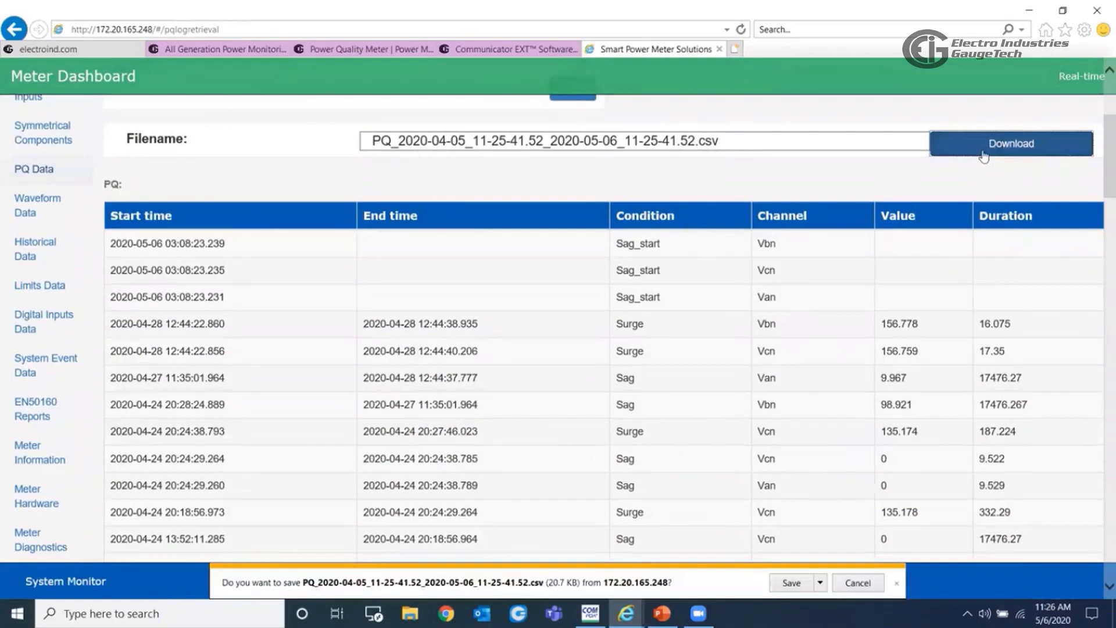
left_click(858, 582)
scroll(468, 360, "down", 5)
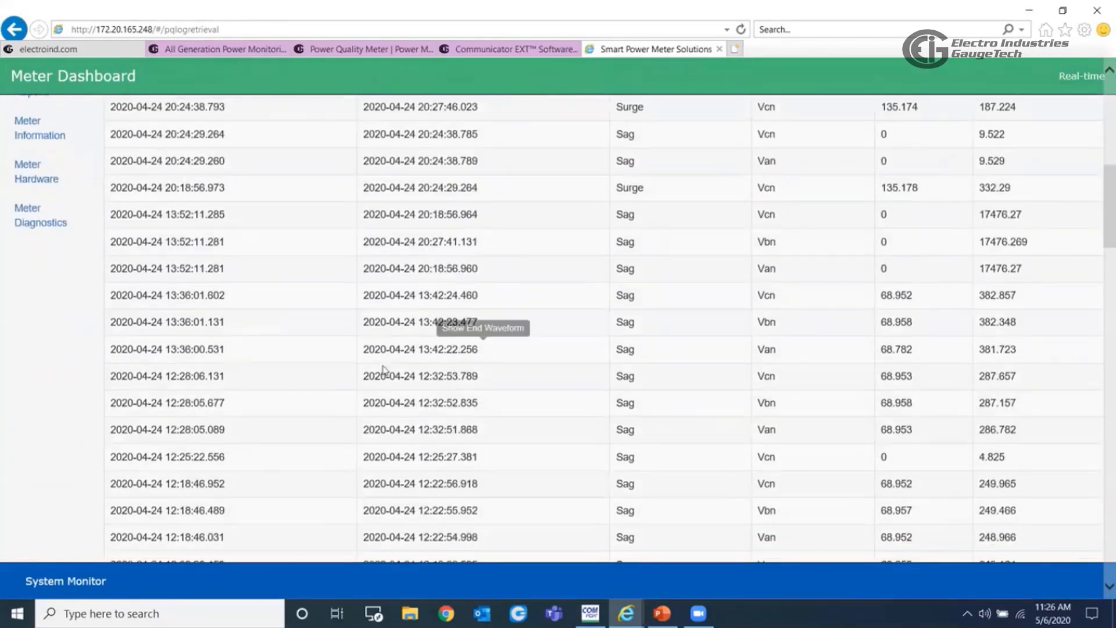
scroll(581, 378, "up", 8)
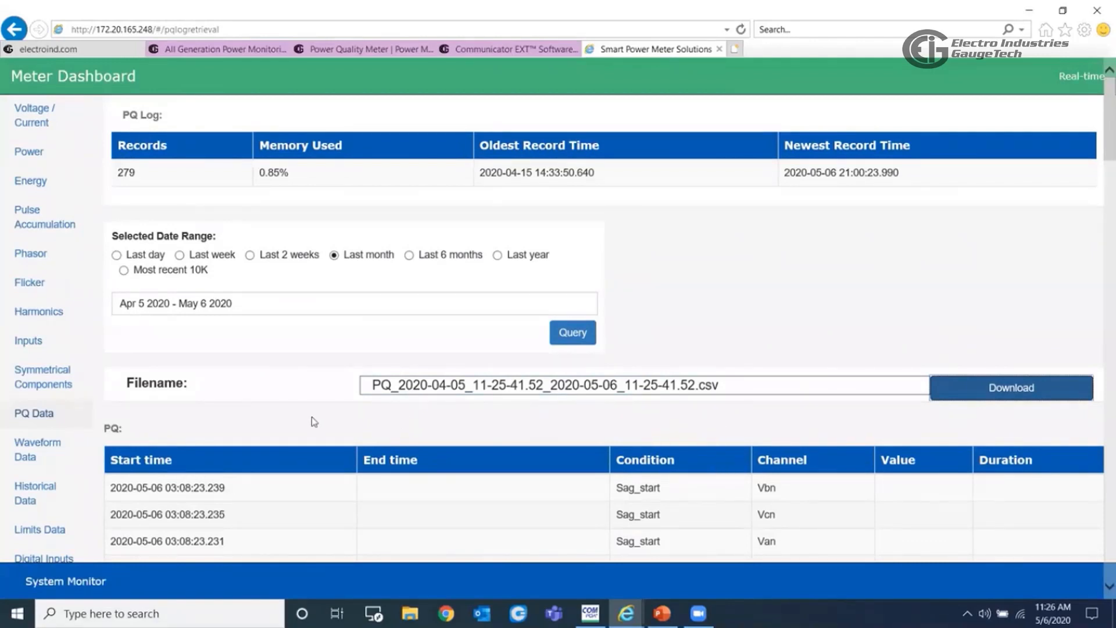
scroll(279, 416, "down", 3)
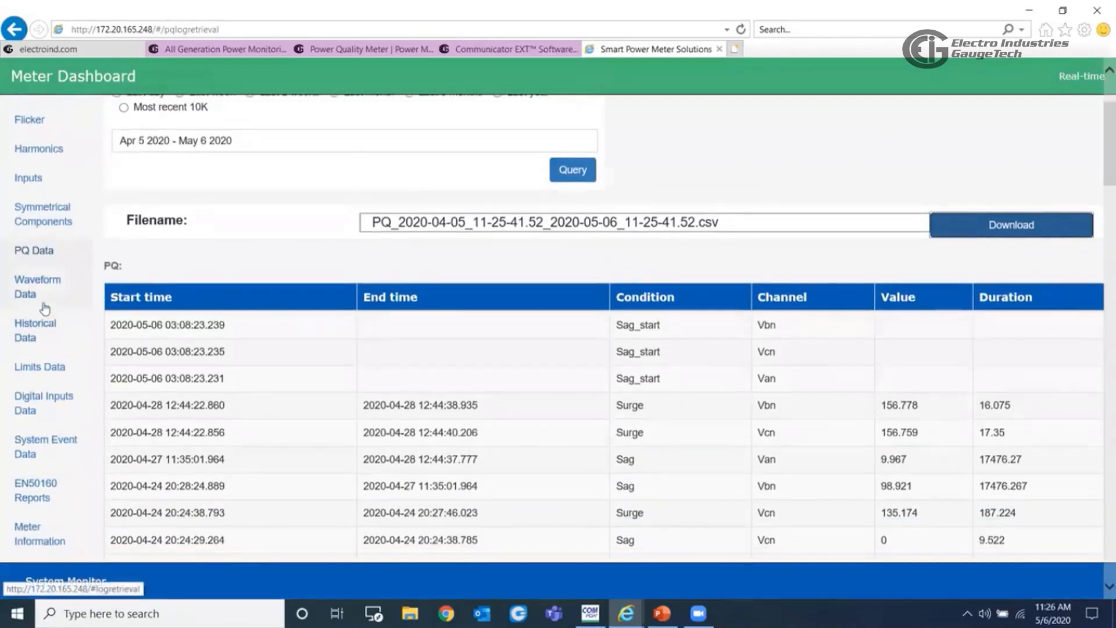
- Query the waveform log for the last 2 weeks and look over its trigger records
left_click(36, 294)
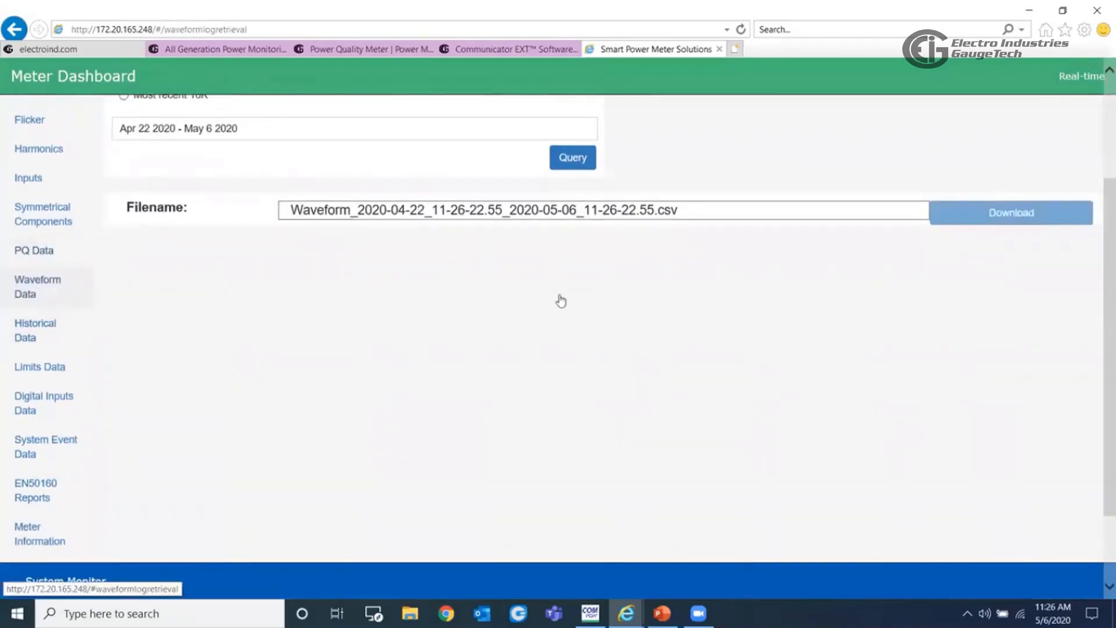
scroll(668, 396, "up", 3)
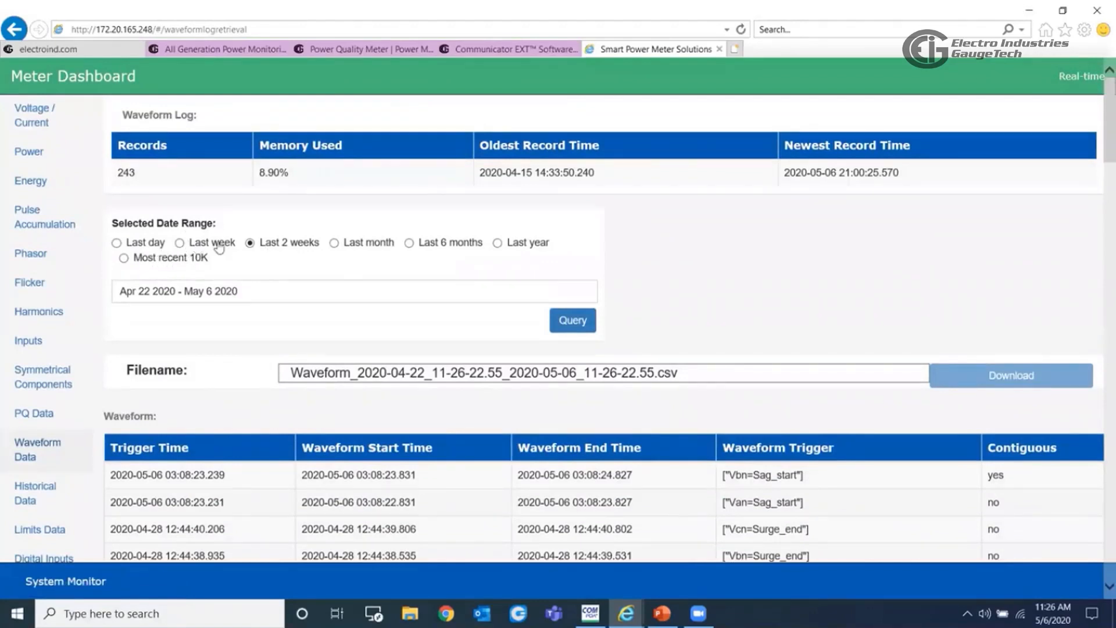
left_click(572, 320)
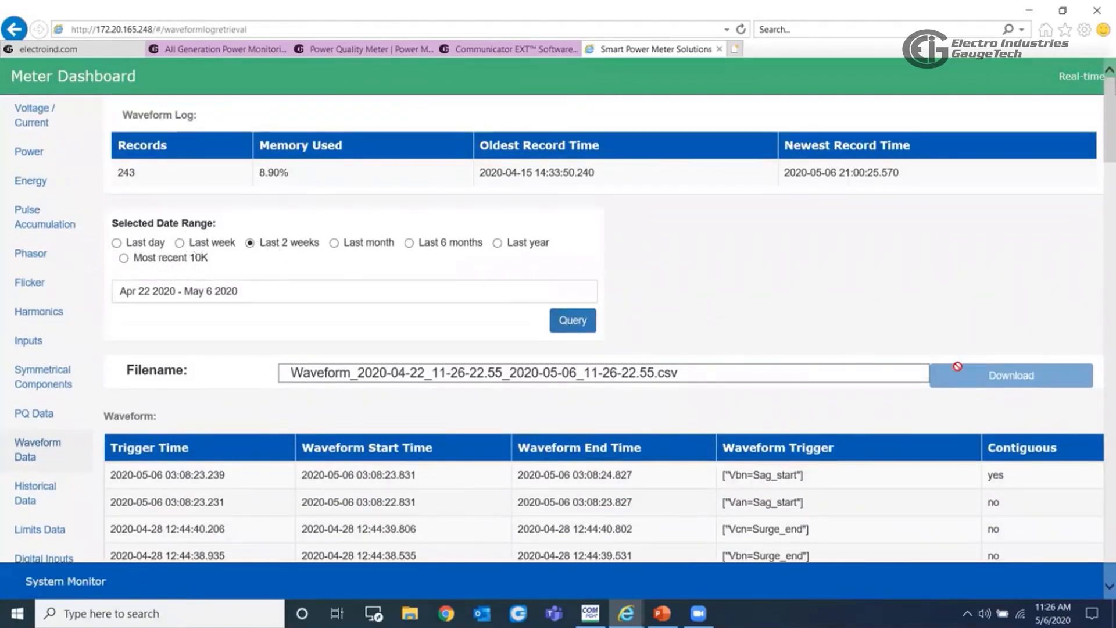
scroll(148, 307, "down", 3)
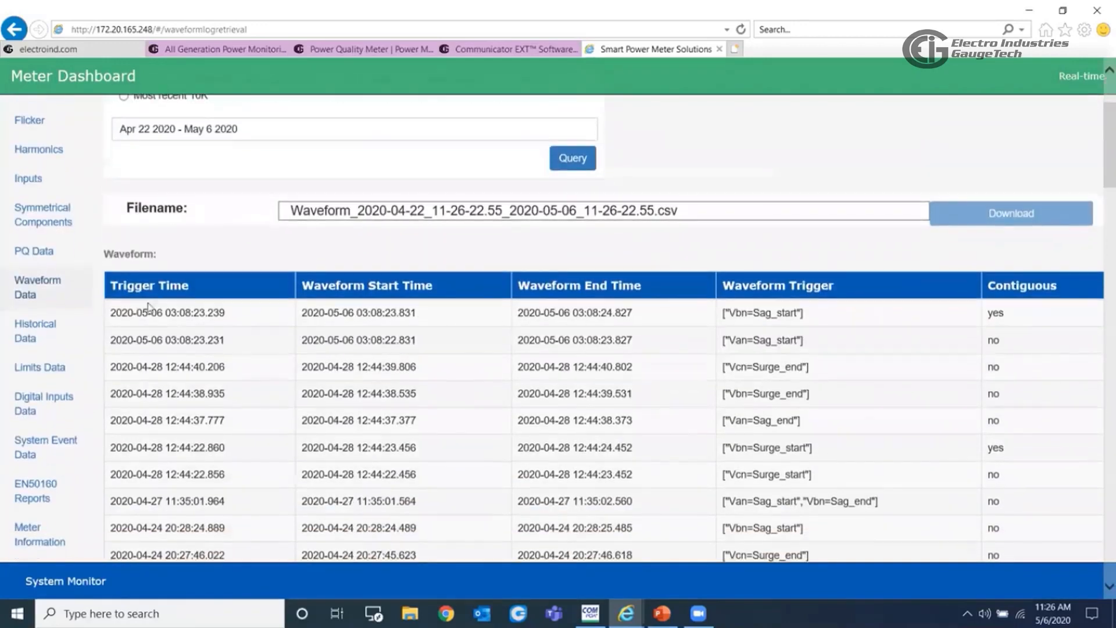
left_click(189, 318)
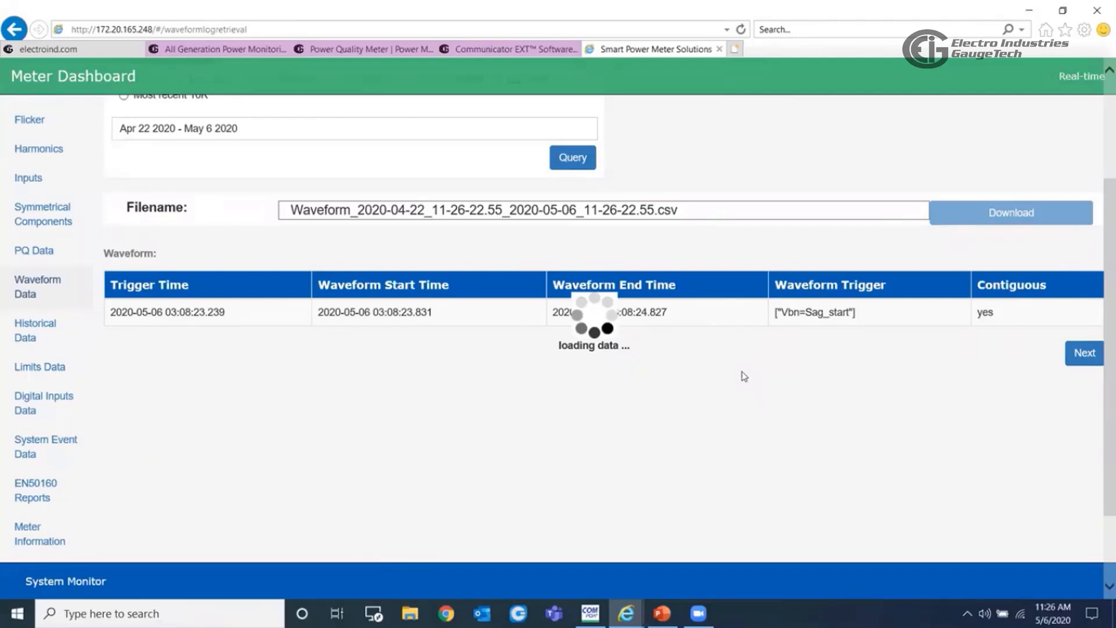
scroll(744, 376, "down", 5)
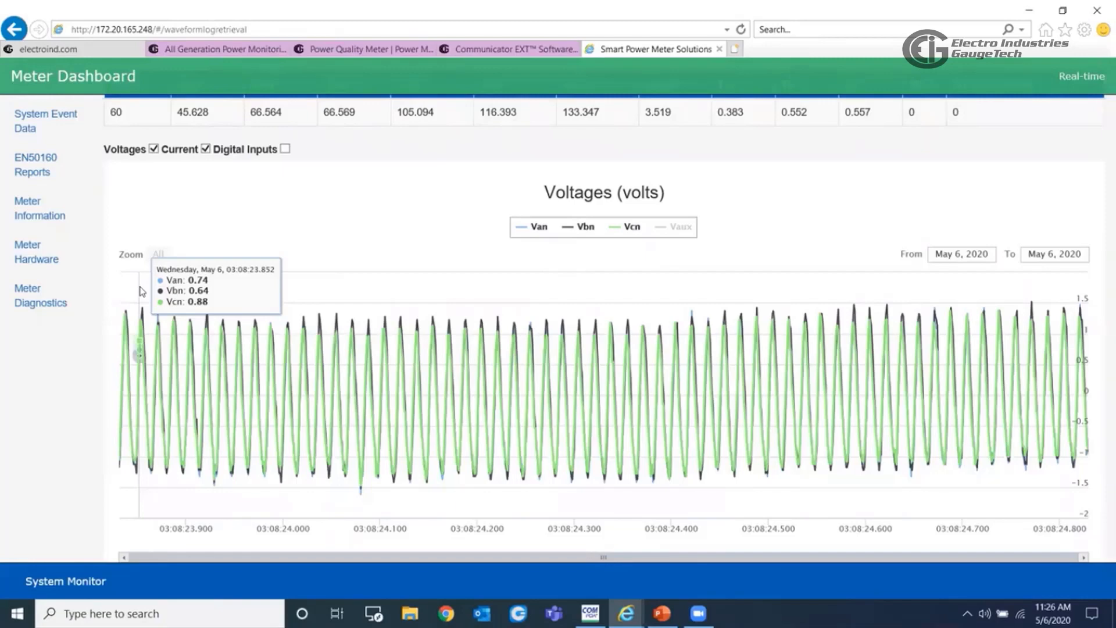
mouse_move(229, 453)
left_mouse_down()
mouse_move(592, 360)
mouse_move(598, 429)
left_mouse_up()
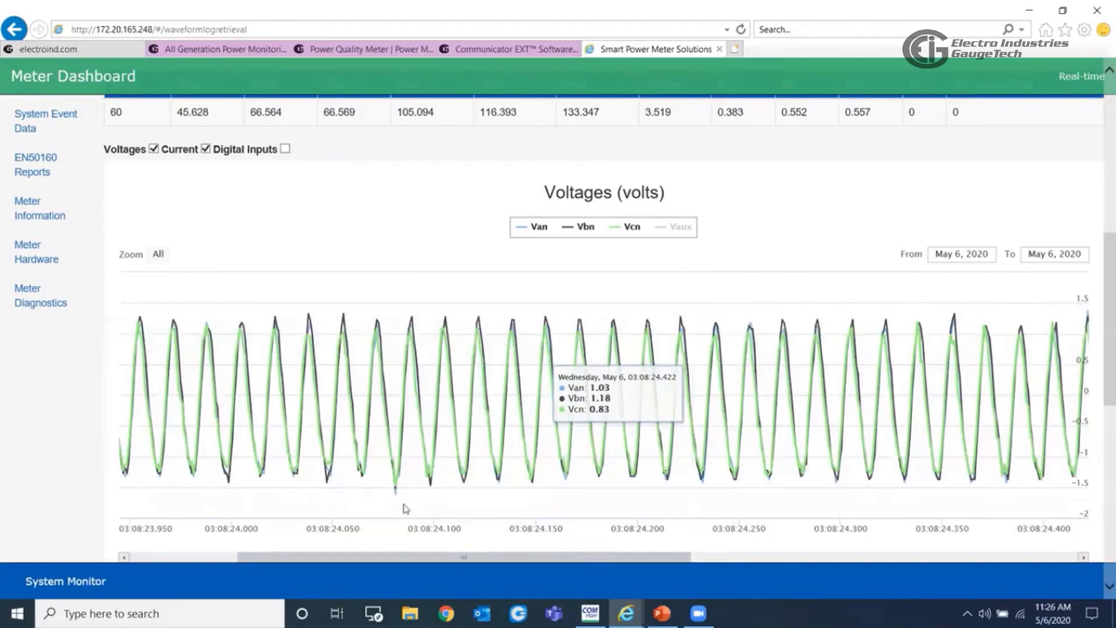
scroll(606, 432, "up", 3)
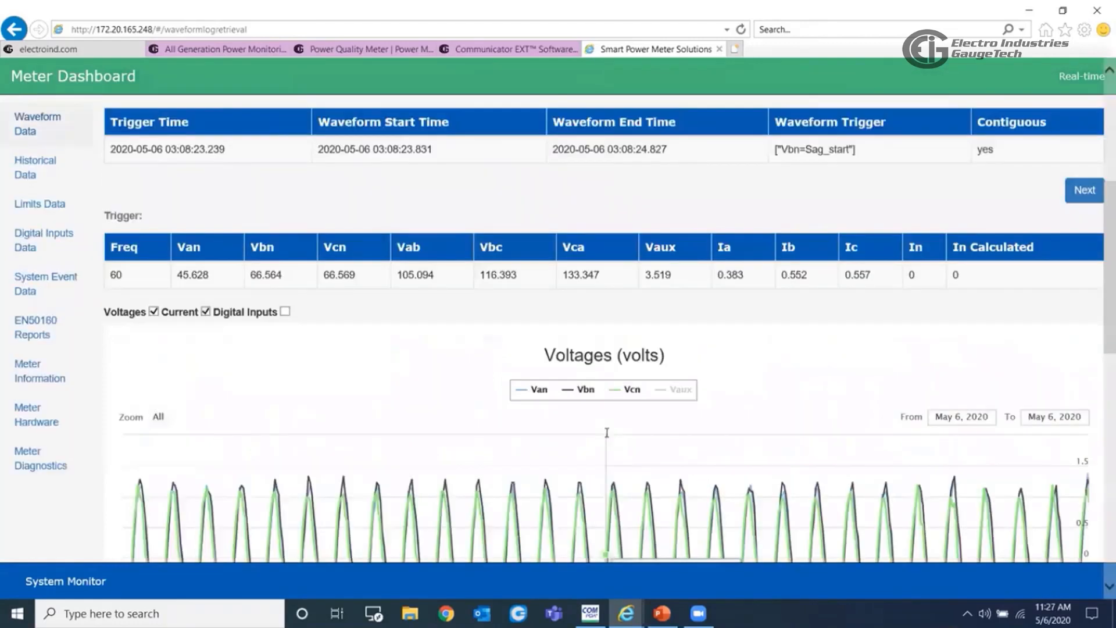
- Open the historical data's date and channel selection for core_log and set the date range to Last year
scroll(606, 432, "up", 3)
scroll(416, 468, "up", 2)
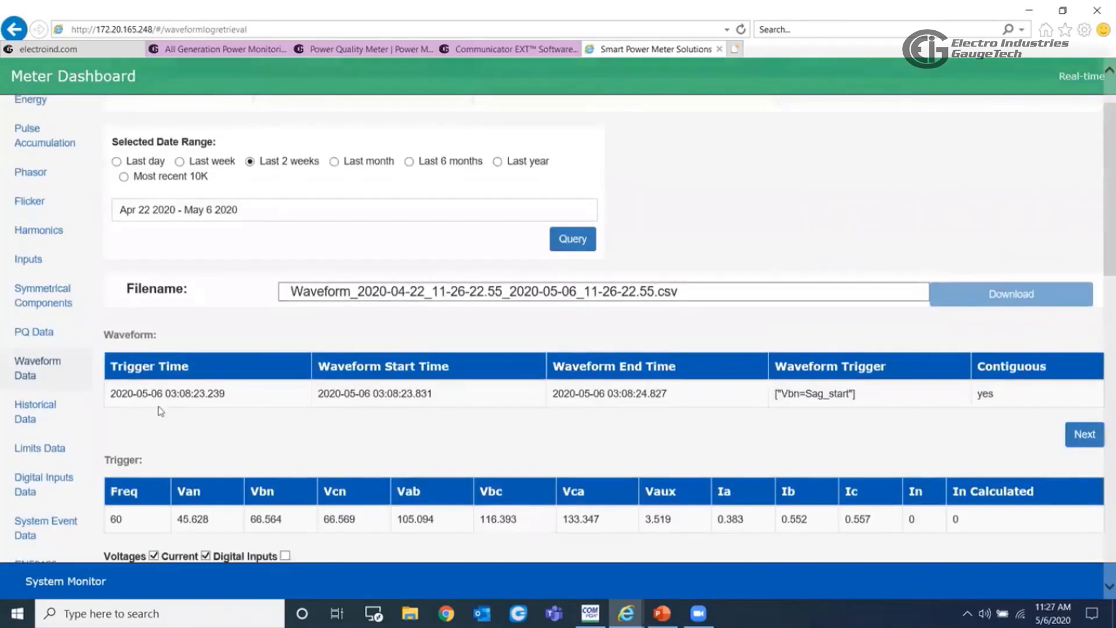
left_click(36, 415)
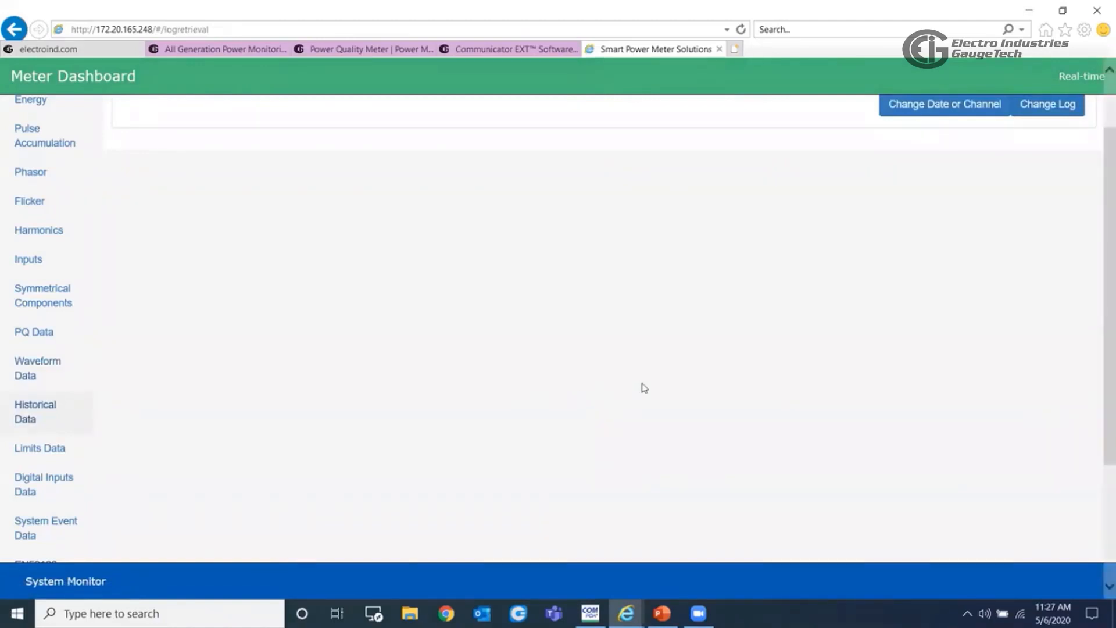
scroll(644, 387, "up", 2)
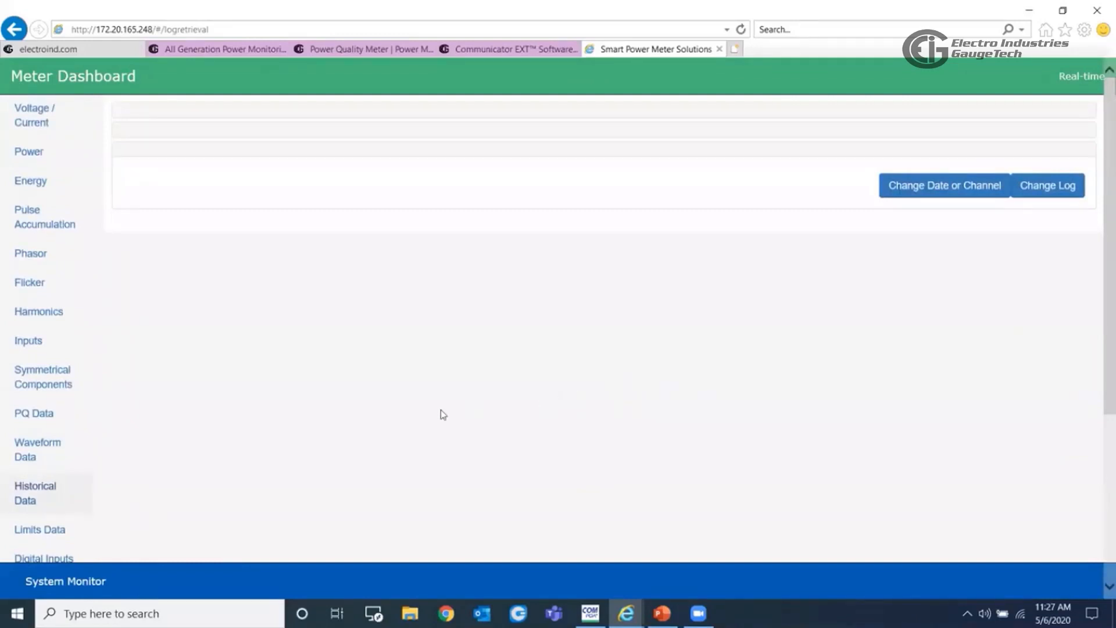
left_click(24, 497)
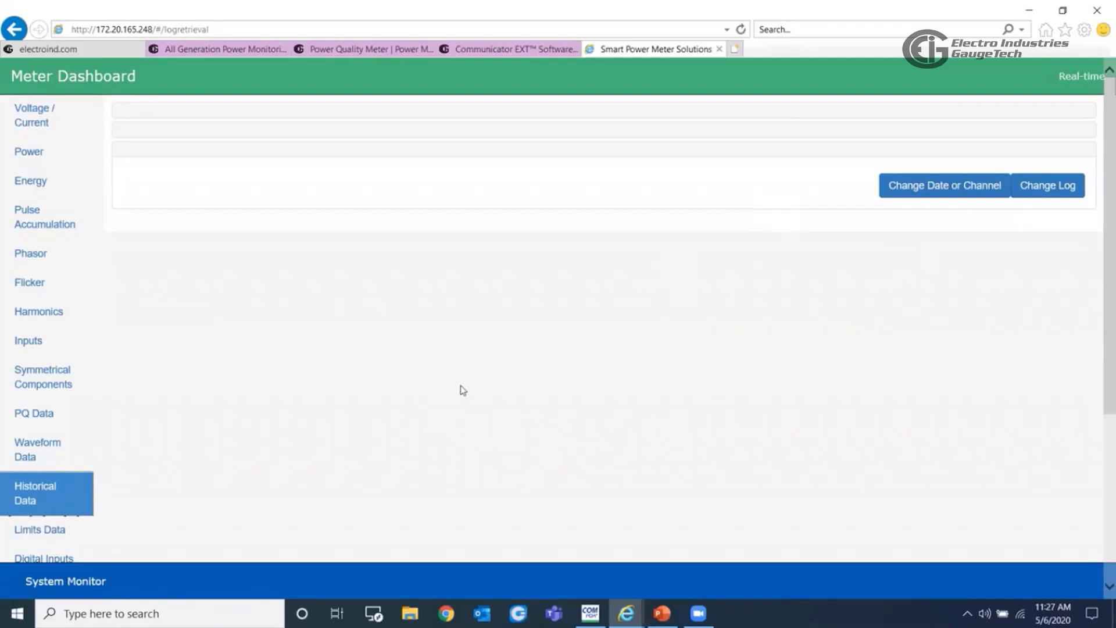
scroll(528, 394, "down", 3)
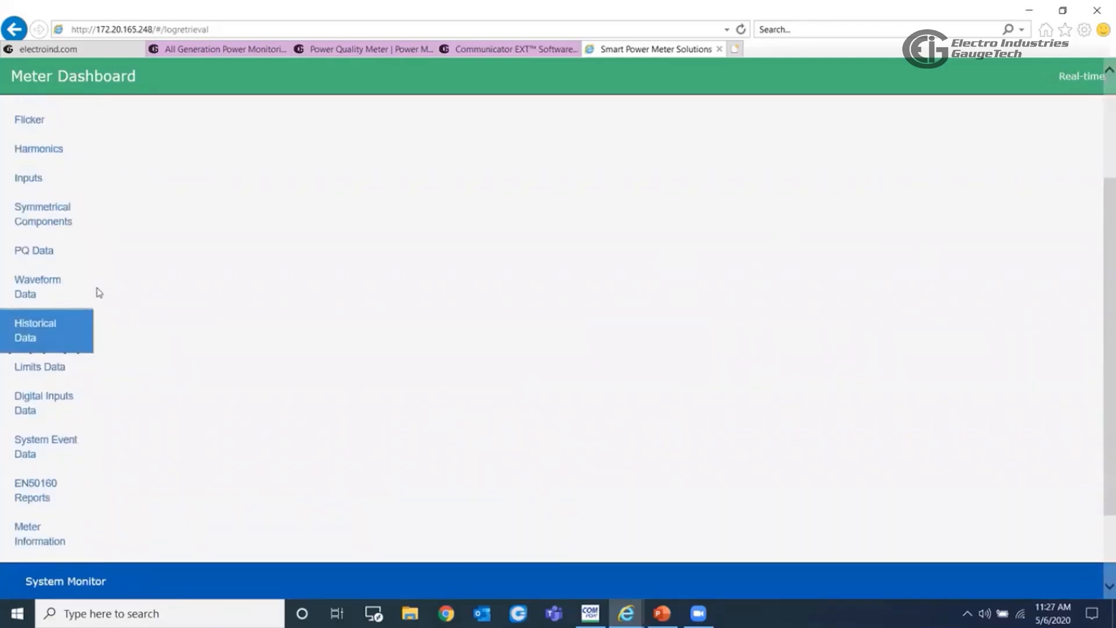
scroll(654, 339, "up", 3)
left_click(934, 186)
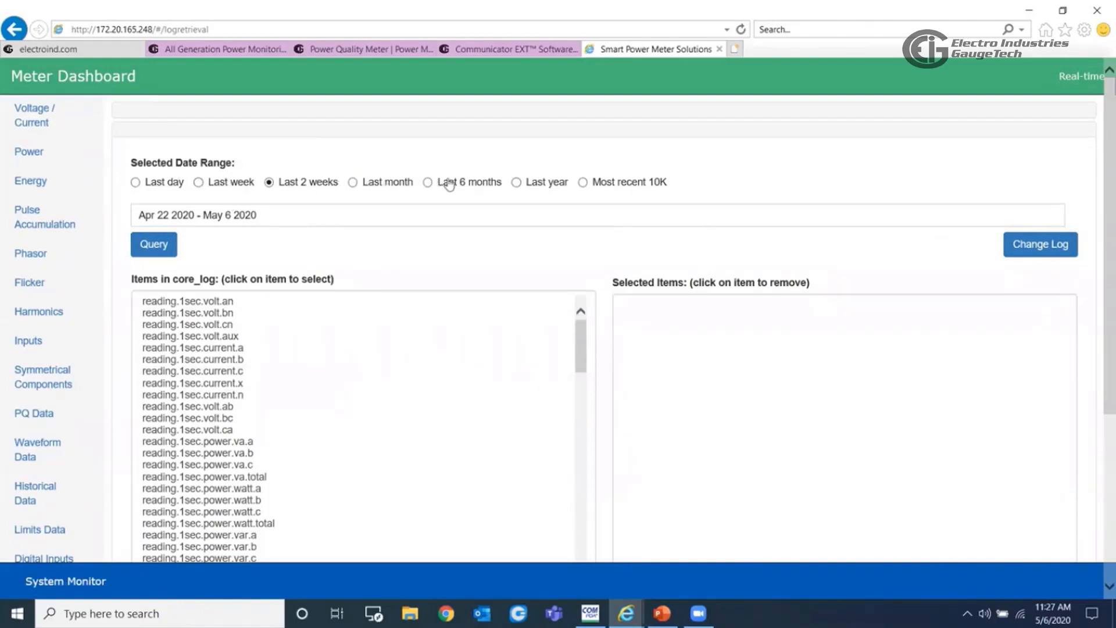
left_click(517, 182)
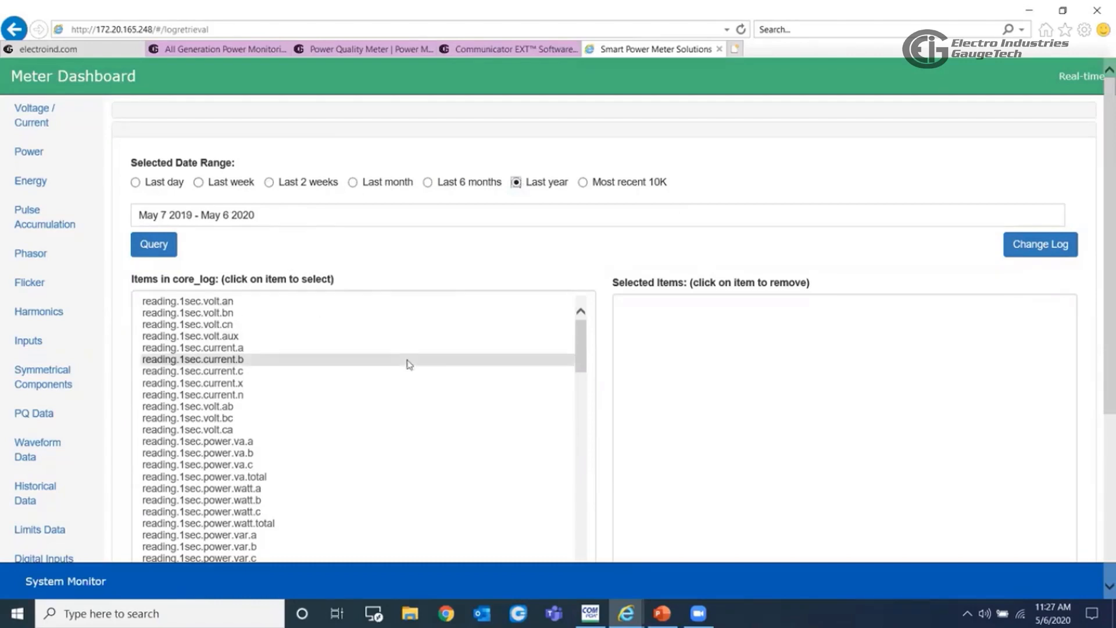
- Select the core_log channels volt.bc, volt.ab, volt.ca, current.c and current.x of the 1sec readings
scroll(465, 396, "down", 1)
scroll(226, 366, "down", 1)
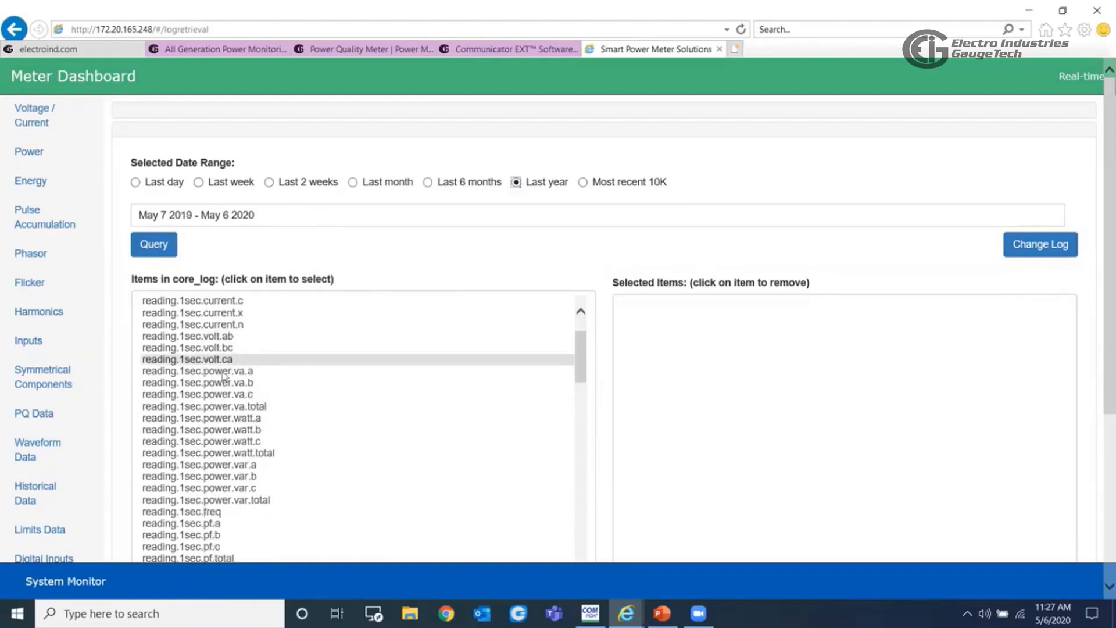
left_click(225, 349)
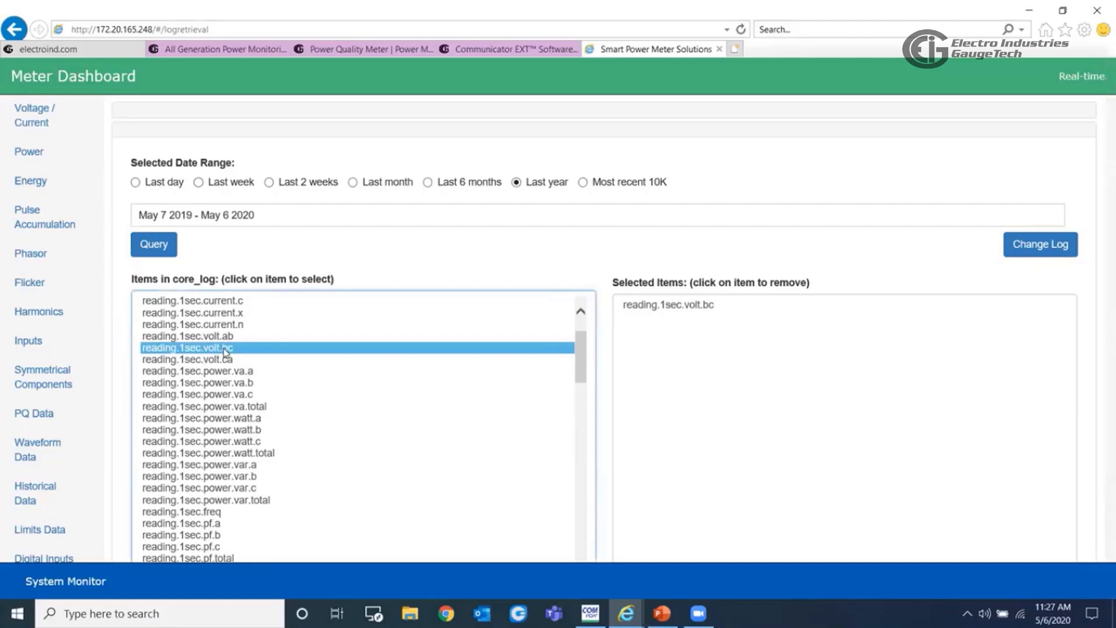
left_click(229, 337)
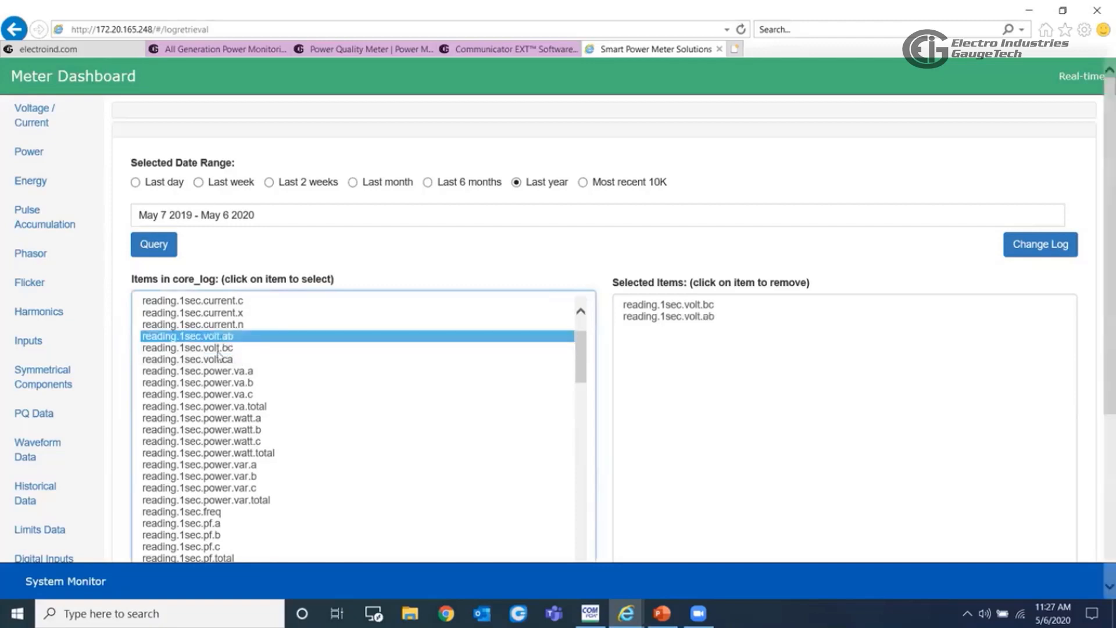
left_click(219, 358)
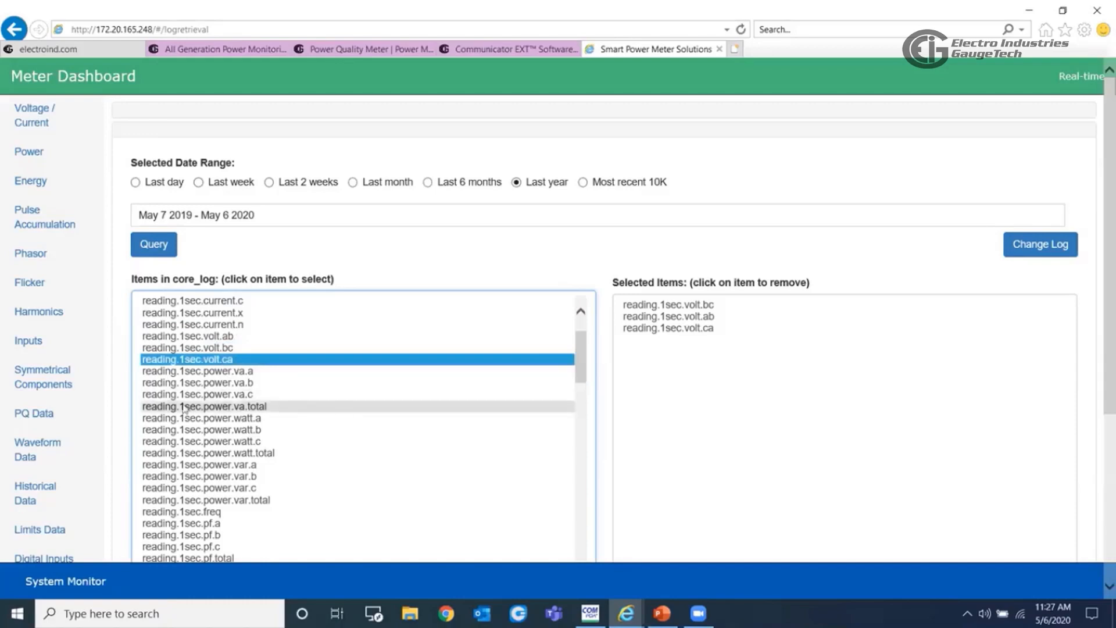
left_click(194, 301)
left_click(198, 312)
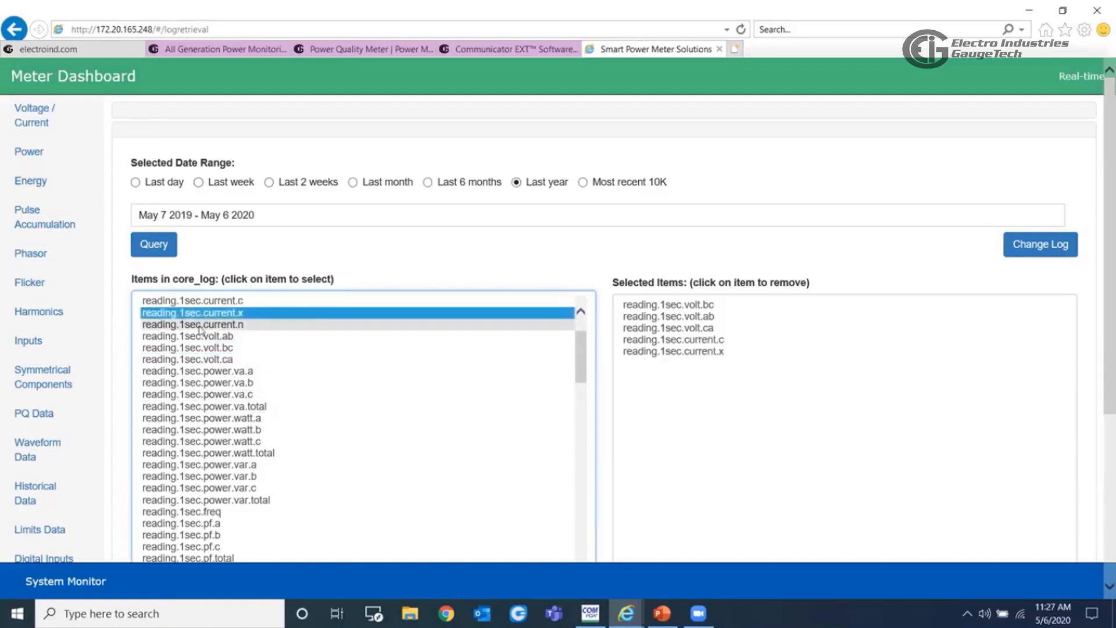
- Add the 1sec channels power.var.a, power.var.b and power.var.c to the selection and query the historical log
scroll(218, 407, "down", 1)
left_click(220, 430)
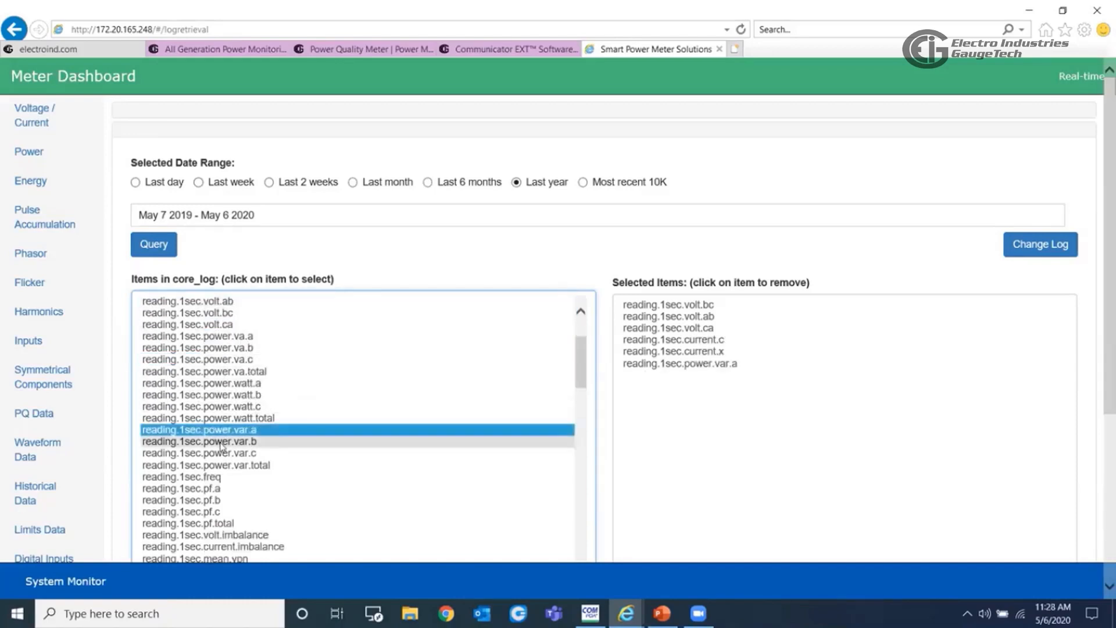
left_click(221, 442)
left_click(222, 453)
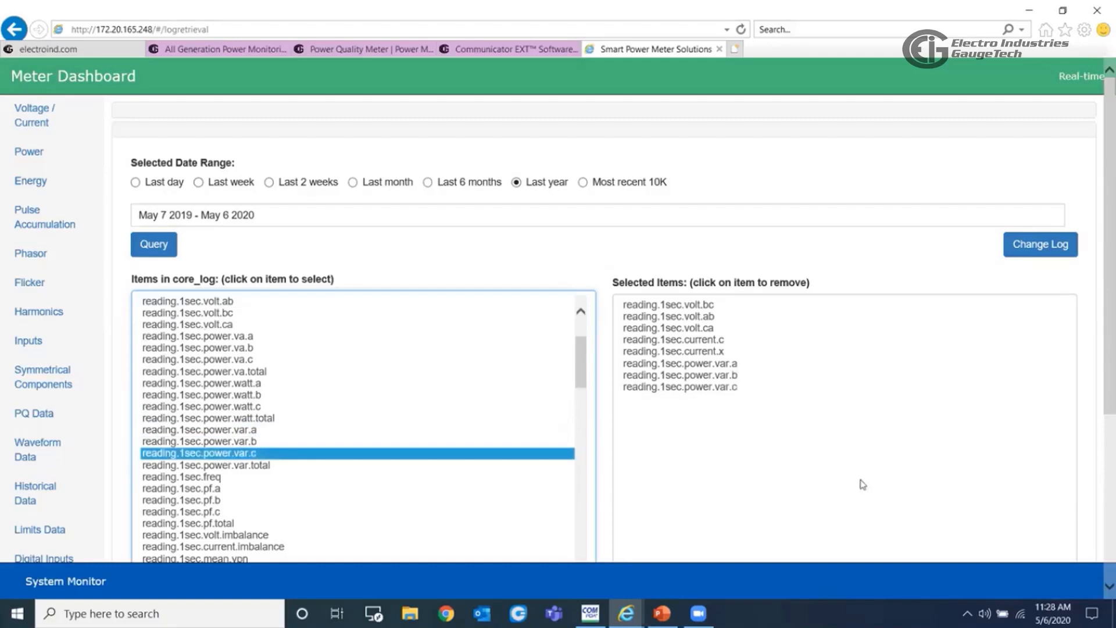
left_click(154, 245)
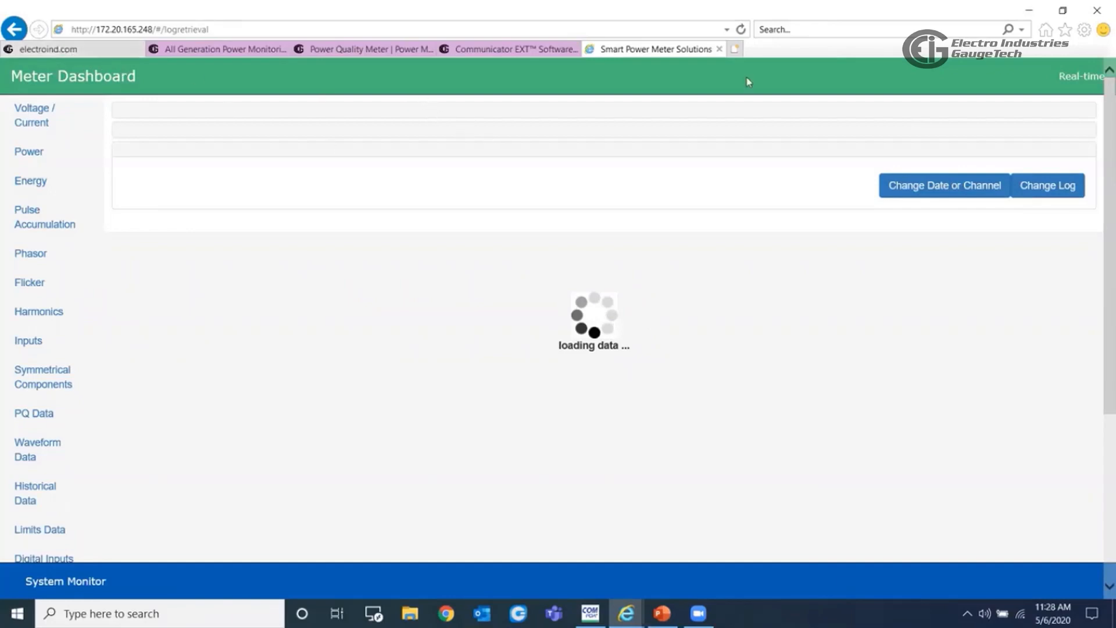
- Request the CSV download of the queried core_log data and cancel saving the file
scroll(459, 330, "down", 5)
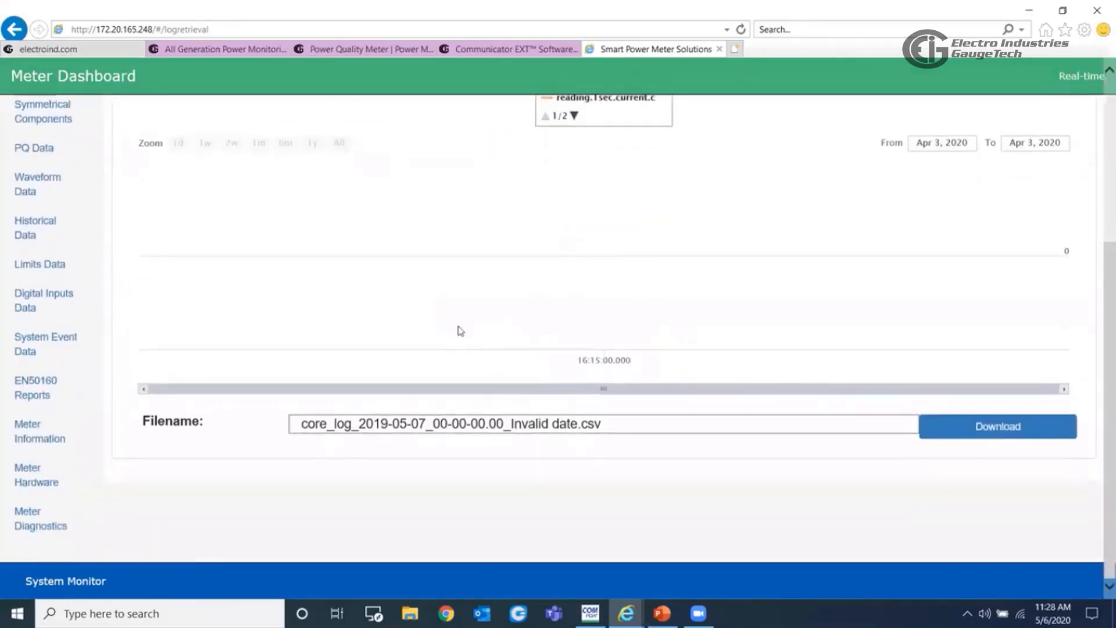
left_click(997, 430)
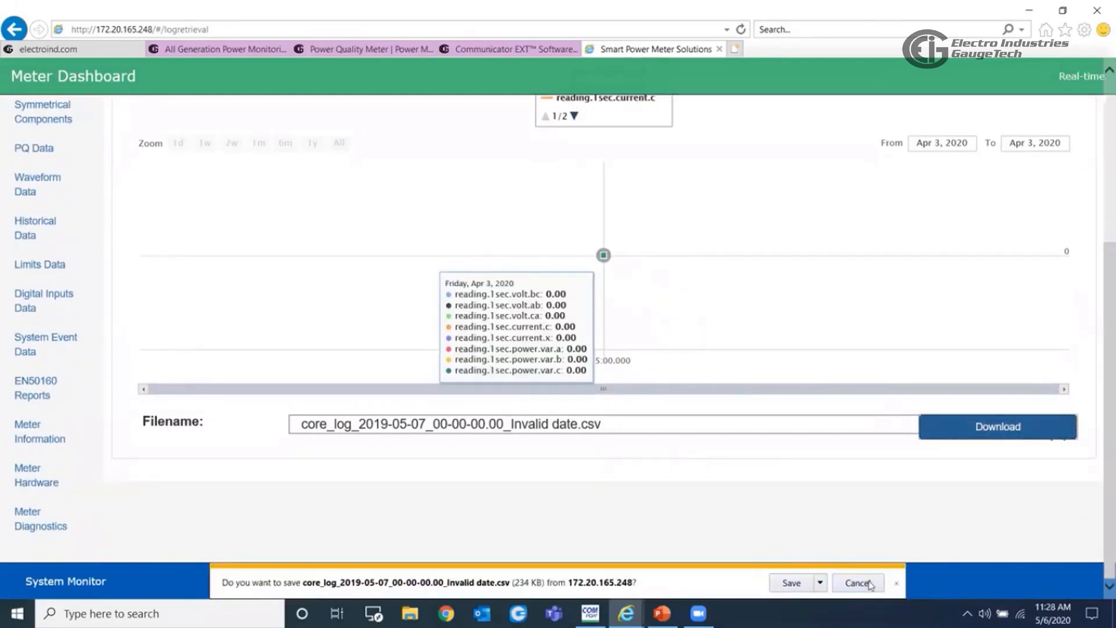
left_click(857, 582)
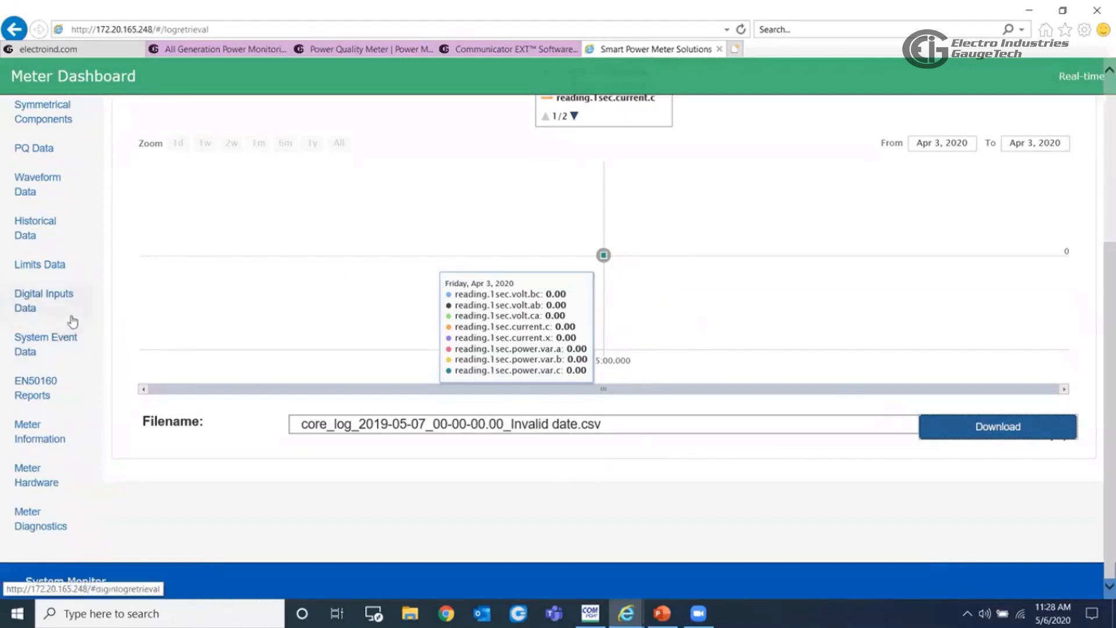
- Open the limits log and look through the limit events listed for the last 2 weeks, including their durations, states and set points
left_click(46, 272)
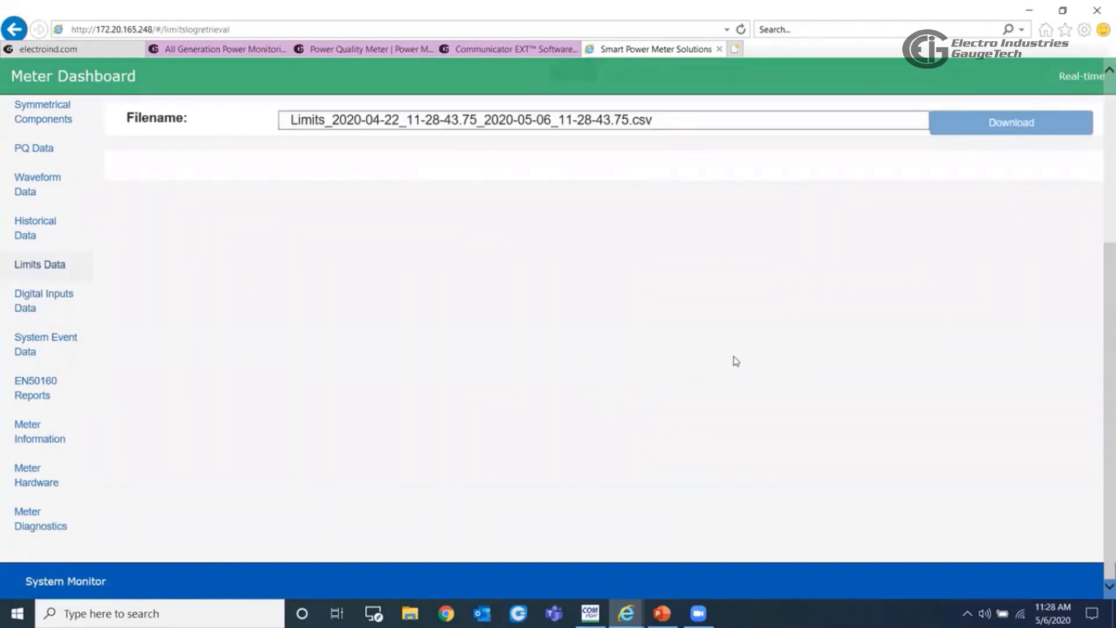
scroll(736, 362, "up", 4)
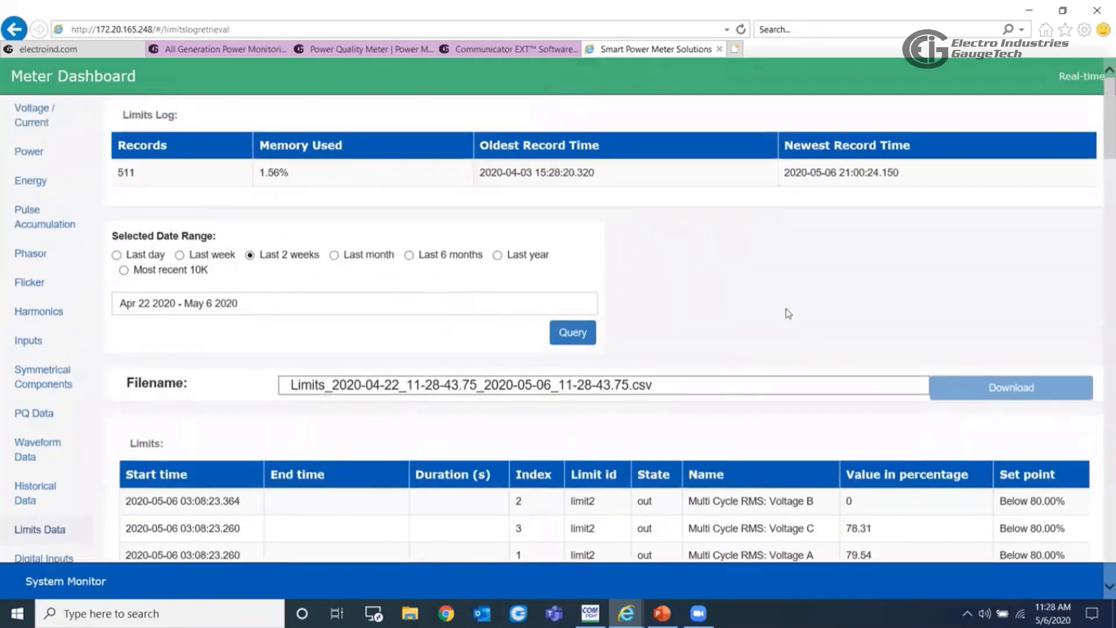
scroll(741, 306, "down", 1)
scroll(616, 375, "down", 2)
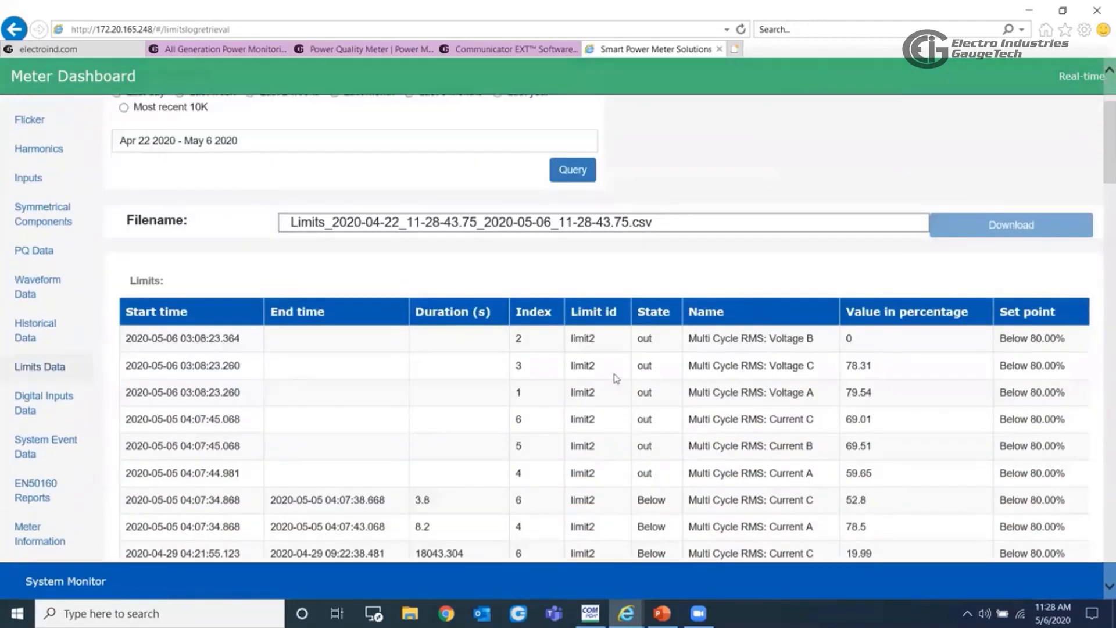
scroll(617, 366, "down", 2)
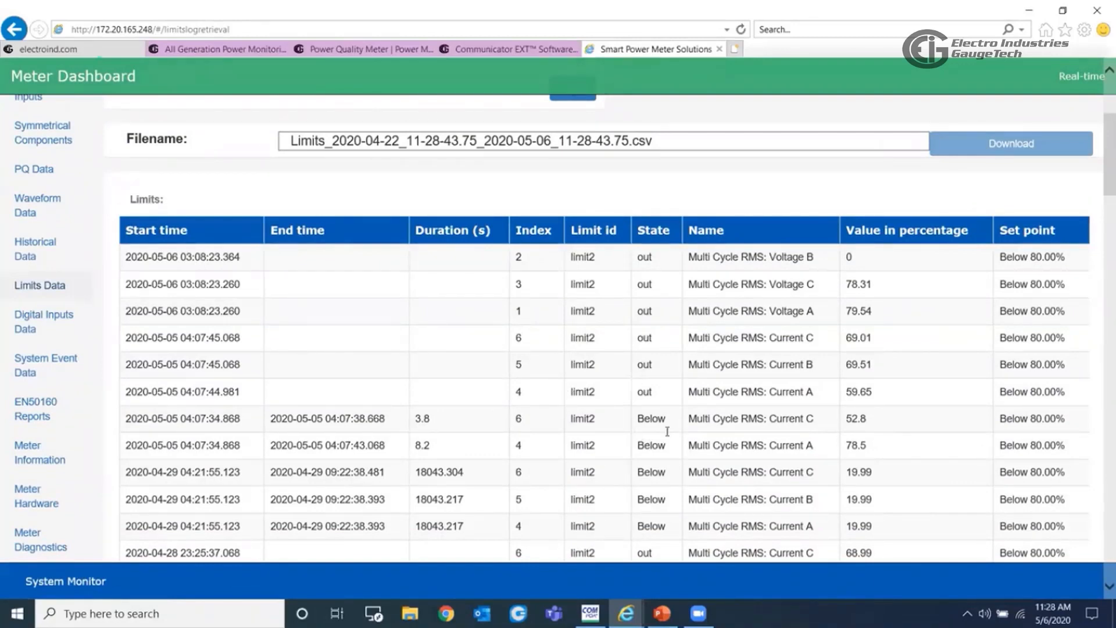
scroll(668, 431, "down", 15)
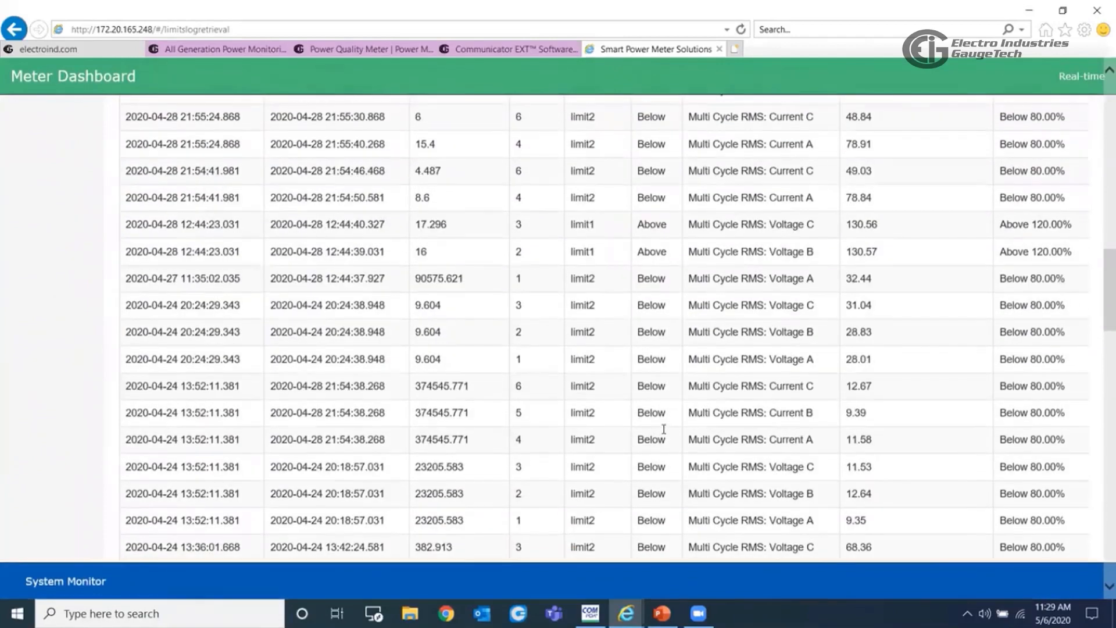
scroll(663, 429, "down", 4)
scroll(663, 433, "down", 12)
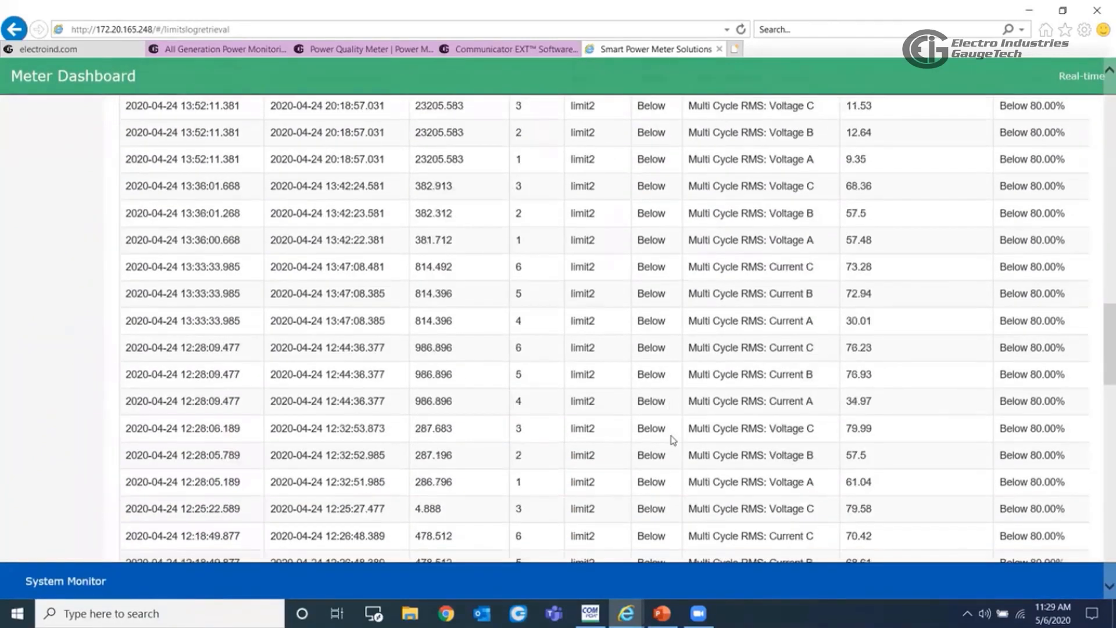
scroll(674, 442, "down", 5)
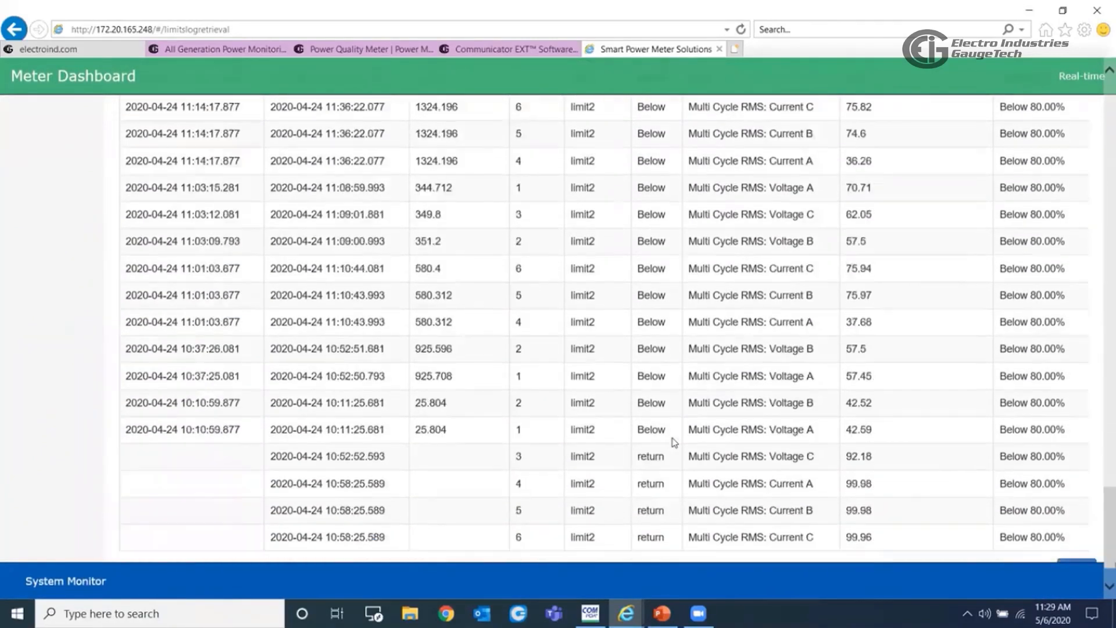
scroll(674, 442, "up", 20)
scroll(674, 442, "up", 10)
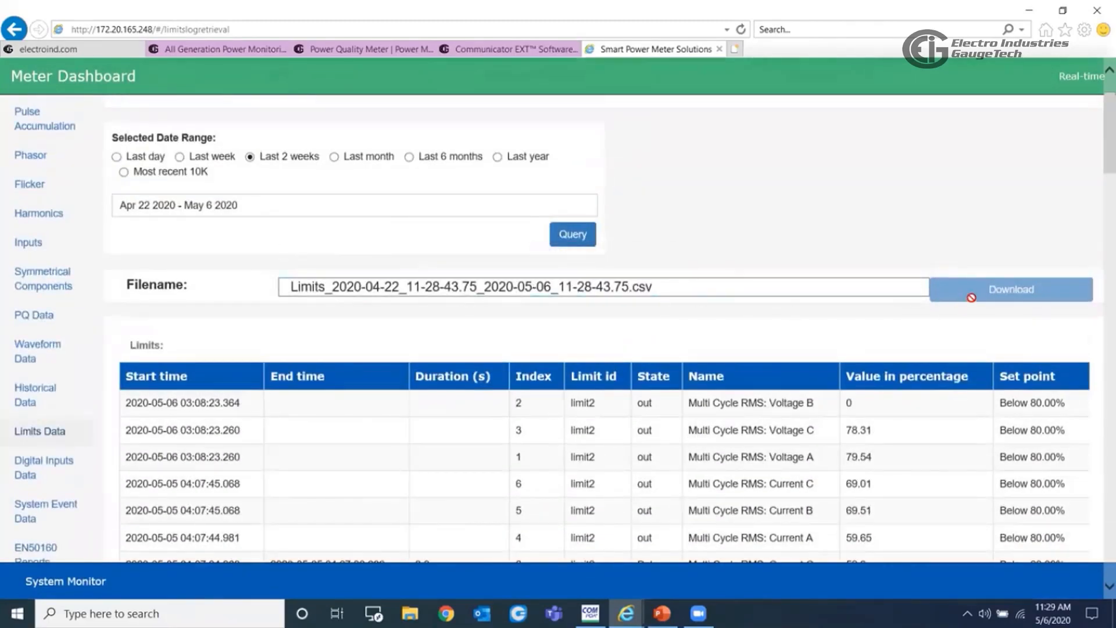
- Query the limits log for the last 2 weeks, request its CSV download and cancel saving the file
left_click(575, 239)
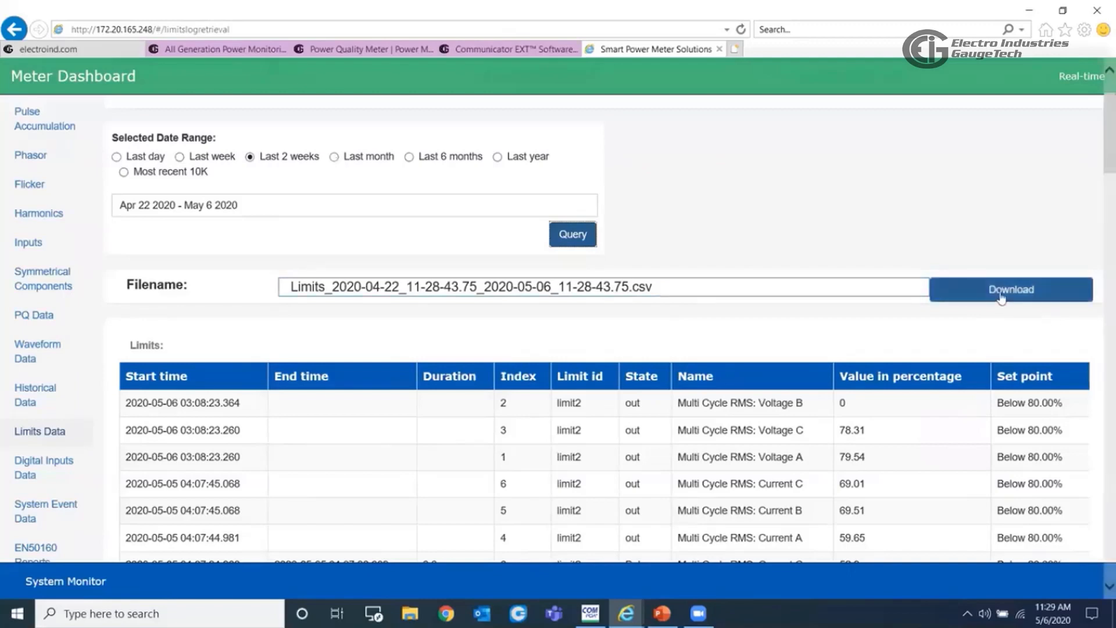
left_click(1002, 296)
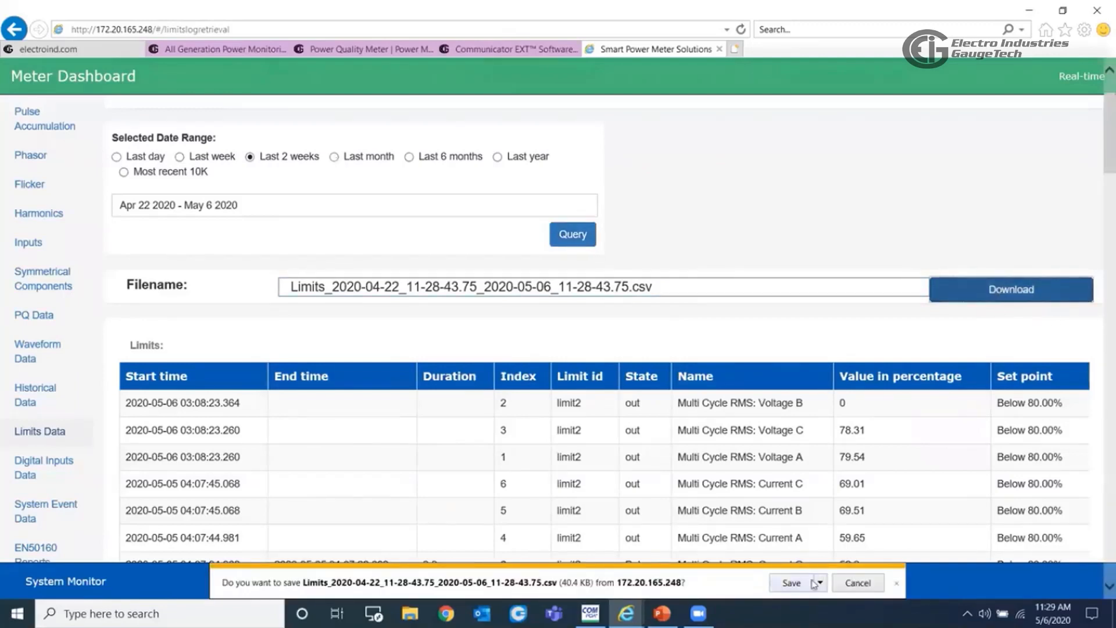
left_click(858, 583)
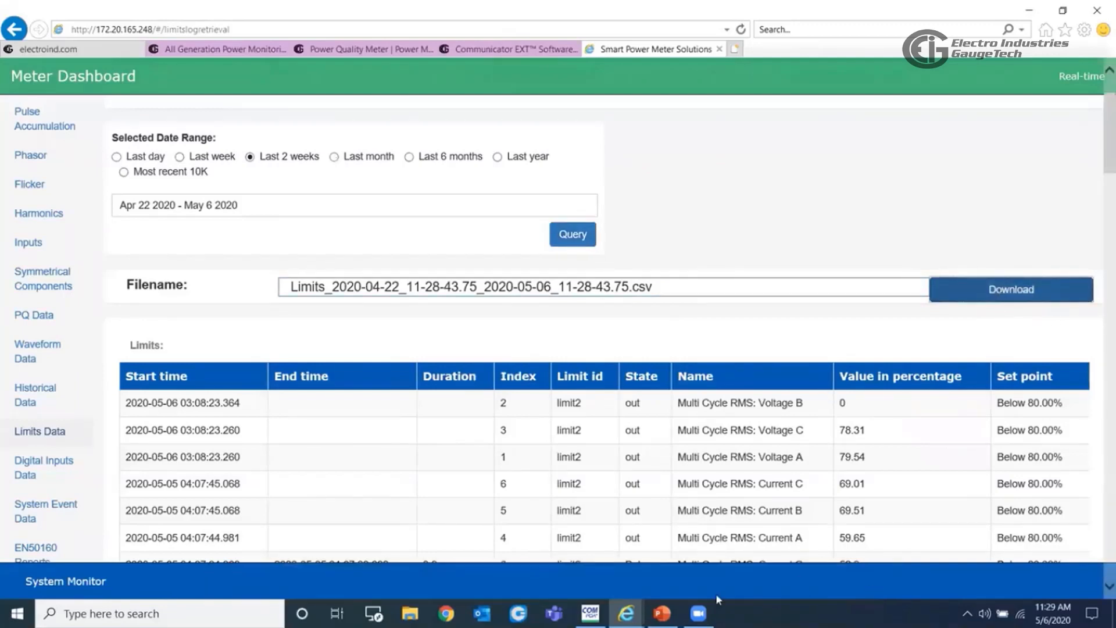
- Check the digital inputs log and look through the system event log, highlighting the "password protection enabled by port 5" entry
scroll(285, 494, "down", 2)
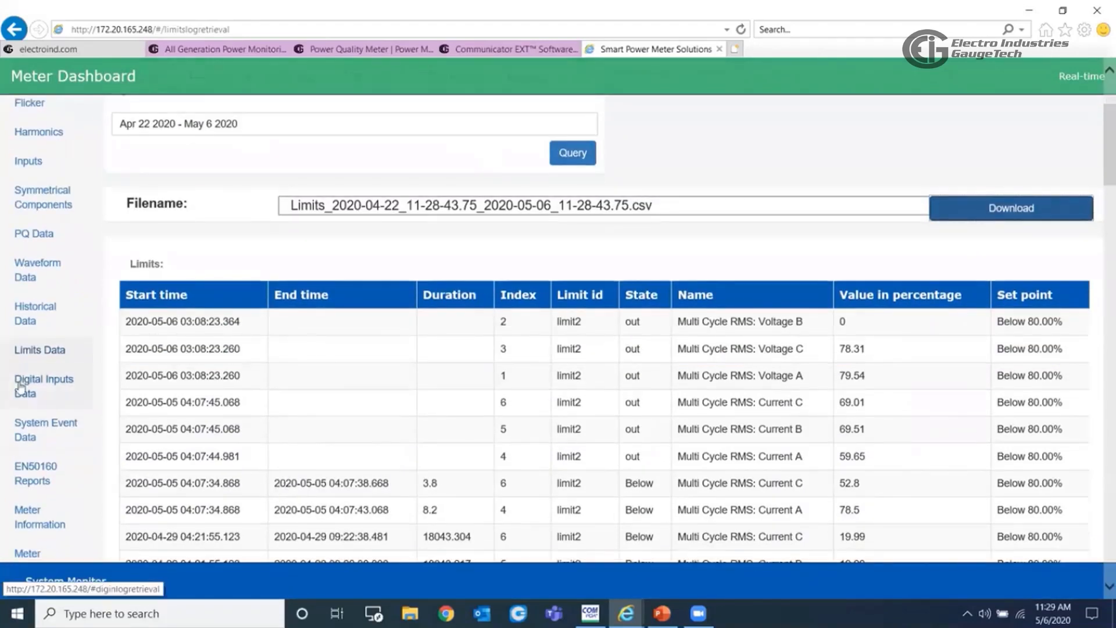
left_click(21, 387)
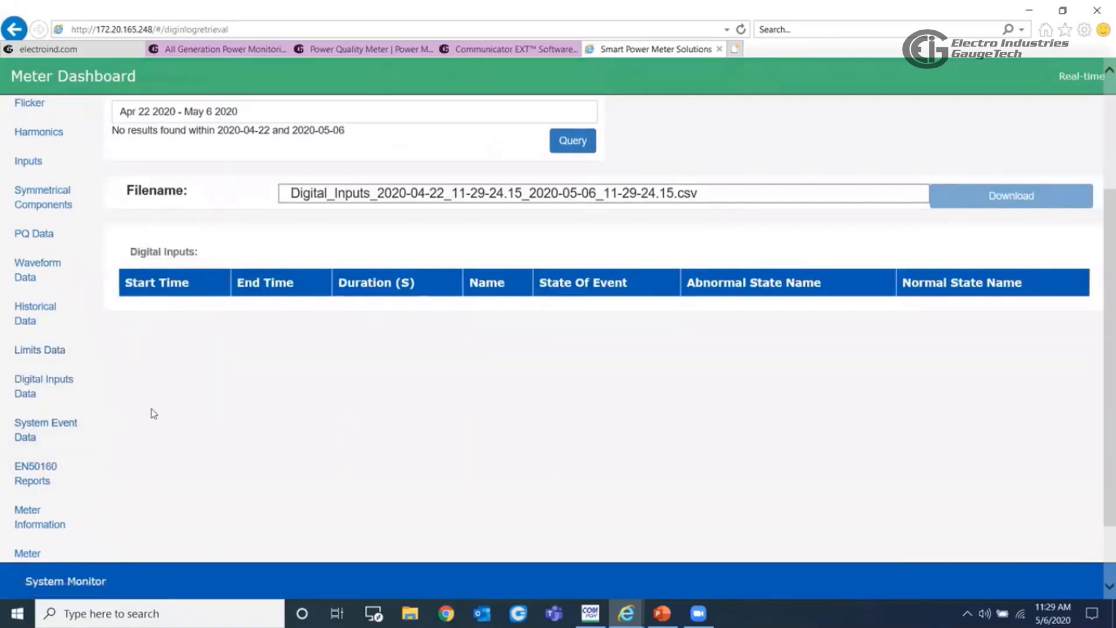
left_click(36, 438)
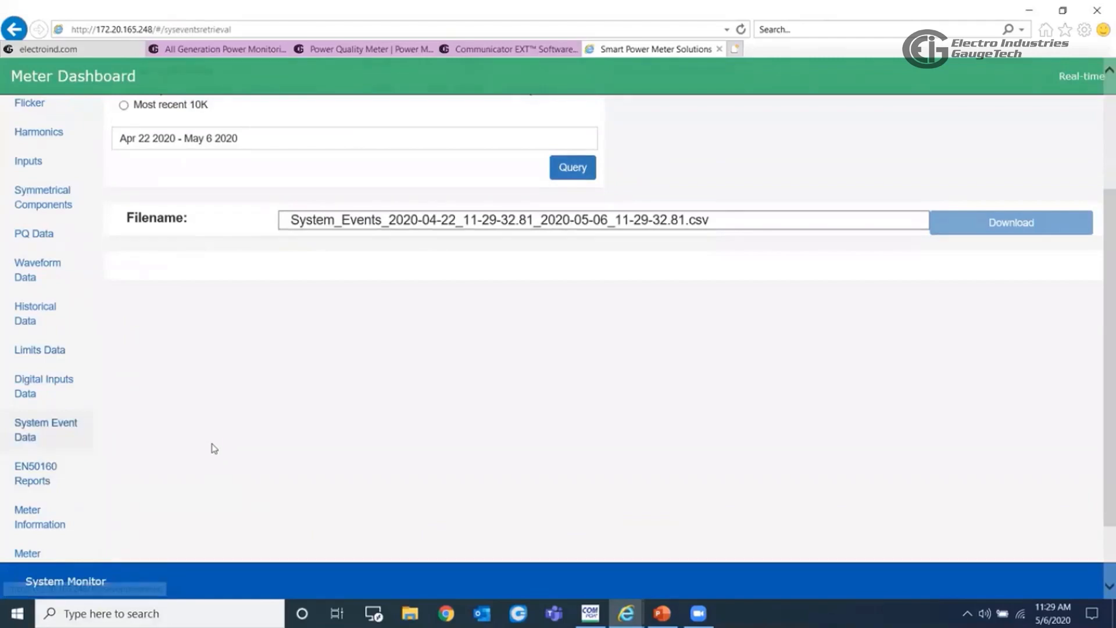
scroll(608, 448, "down", 4)
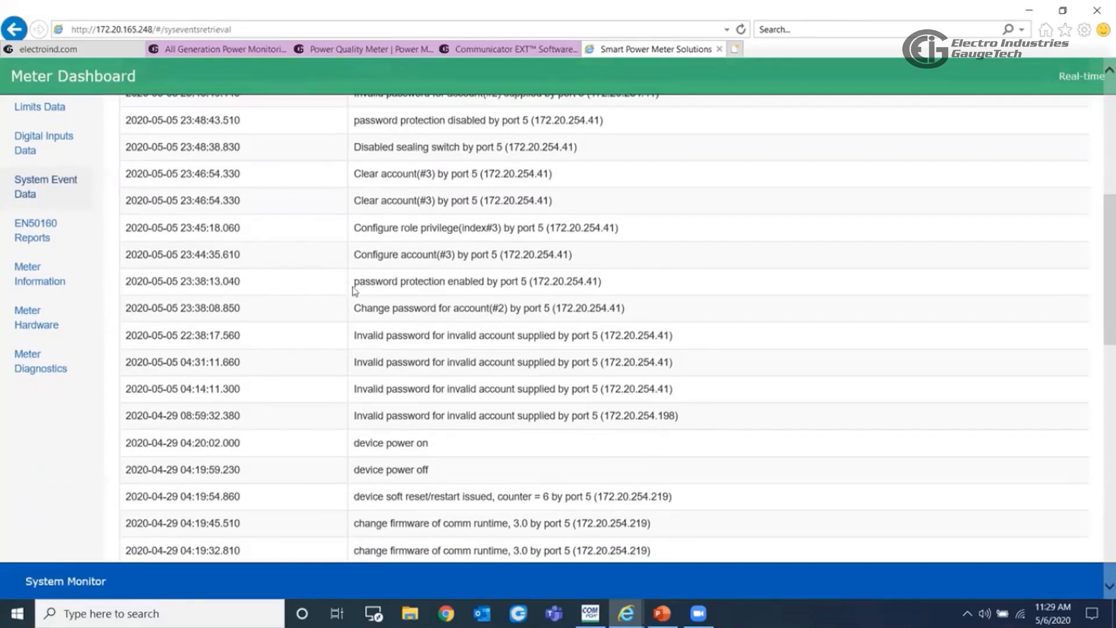
left_click_drag(355, 283, 626, 288)
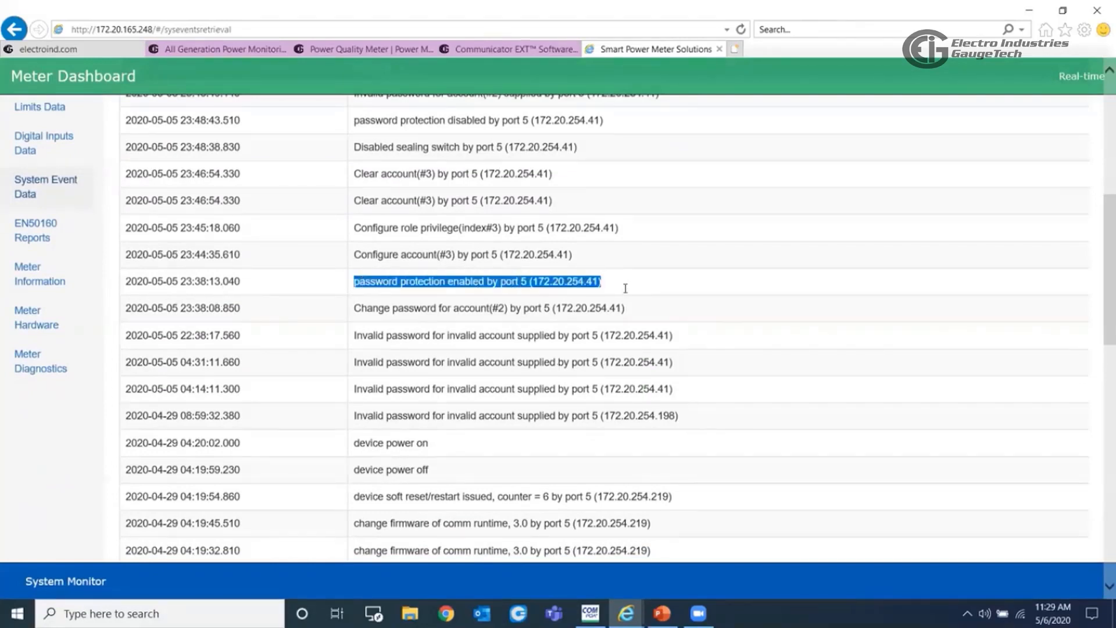
scroll(650, 346, "up", 3)
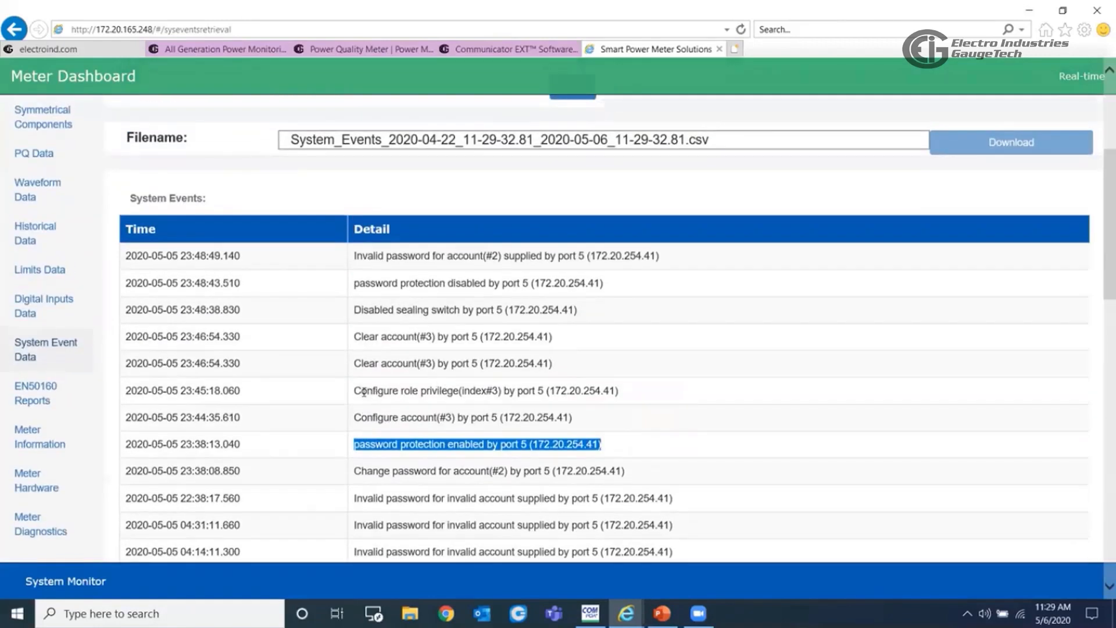
- Highlight the "Configure role privilege(index#3) by port 5" entry and look through the rest of the system event log
left_click_drag(356, 390, 628, 388)
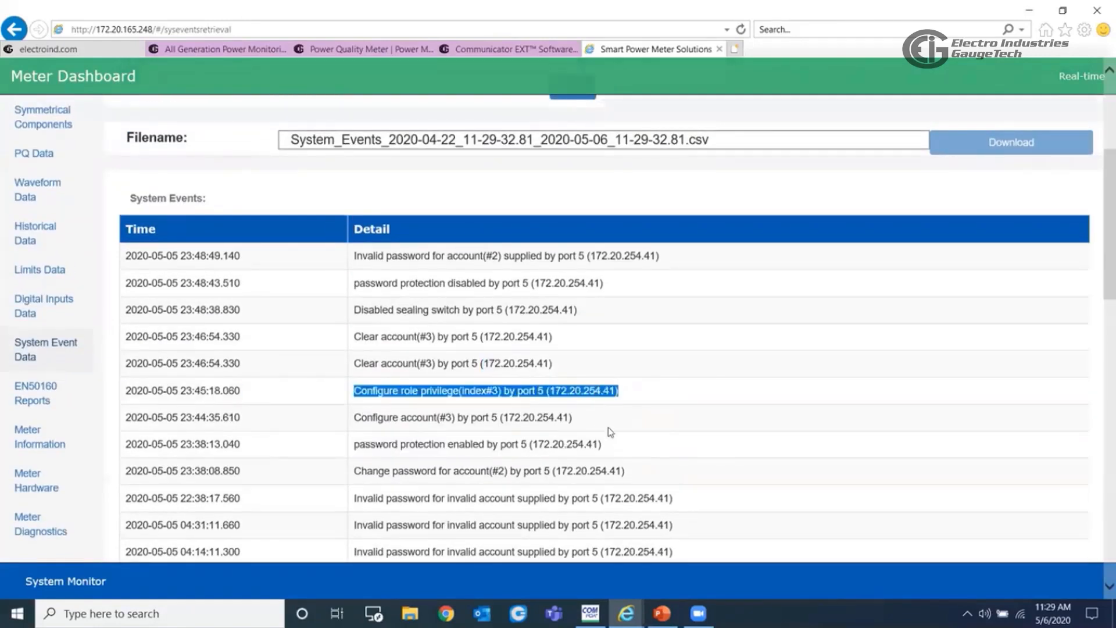
scroll(603, 431, "down", 7)
scroll(603, 431, "down", 10)
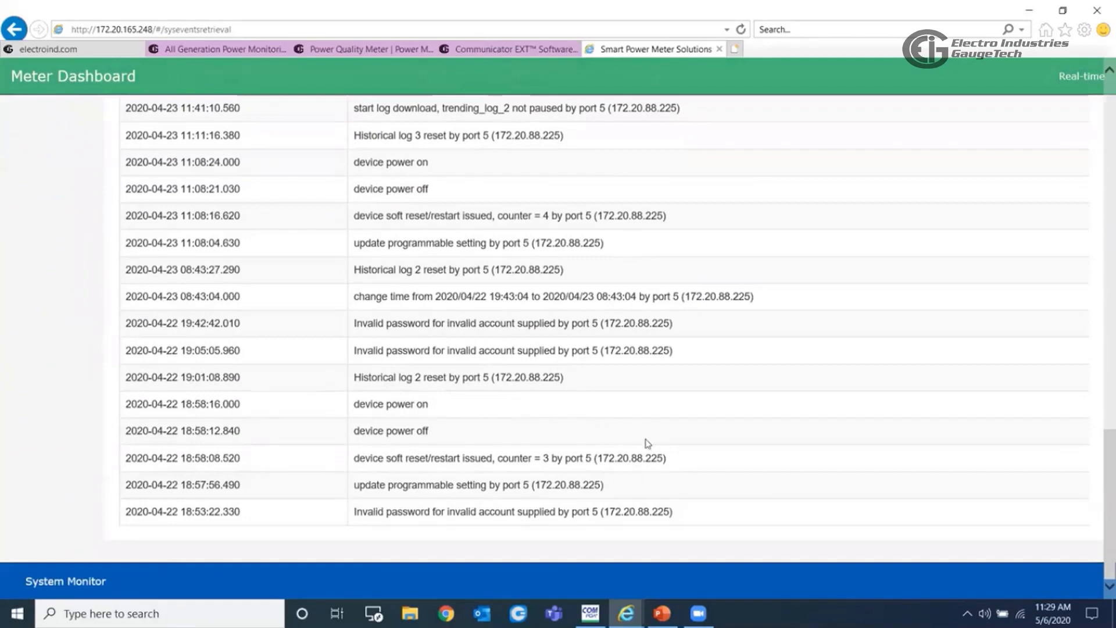
scroll(647, 443, "up", 5)
scroll(531, 372, "up", 4)
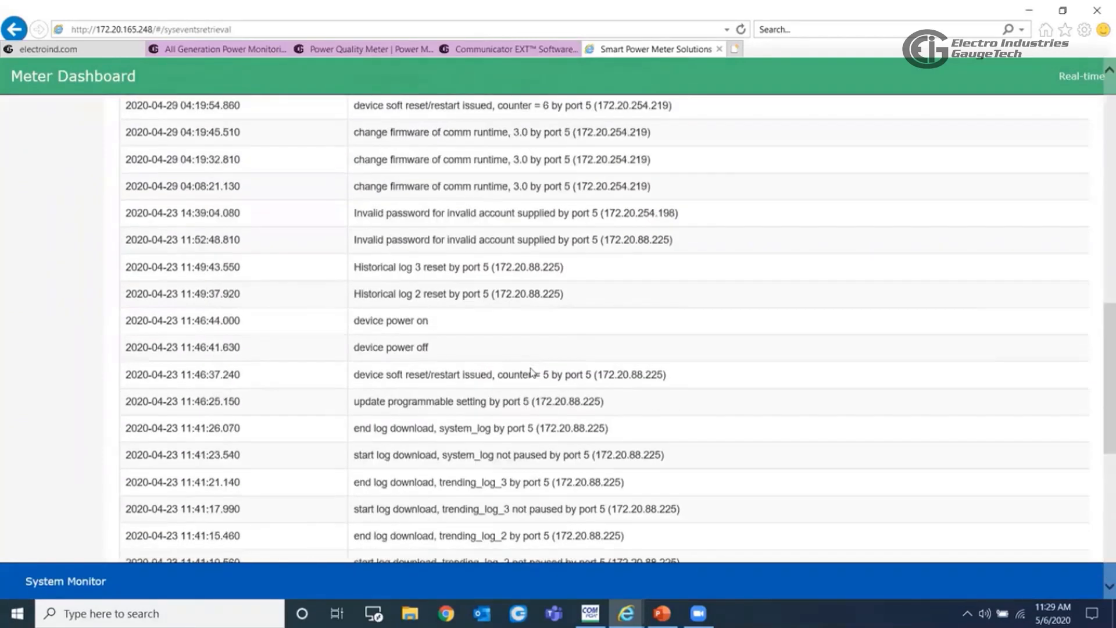
scroll(532, 372, "up", 10)
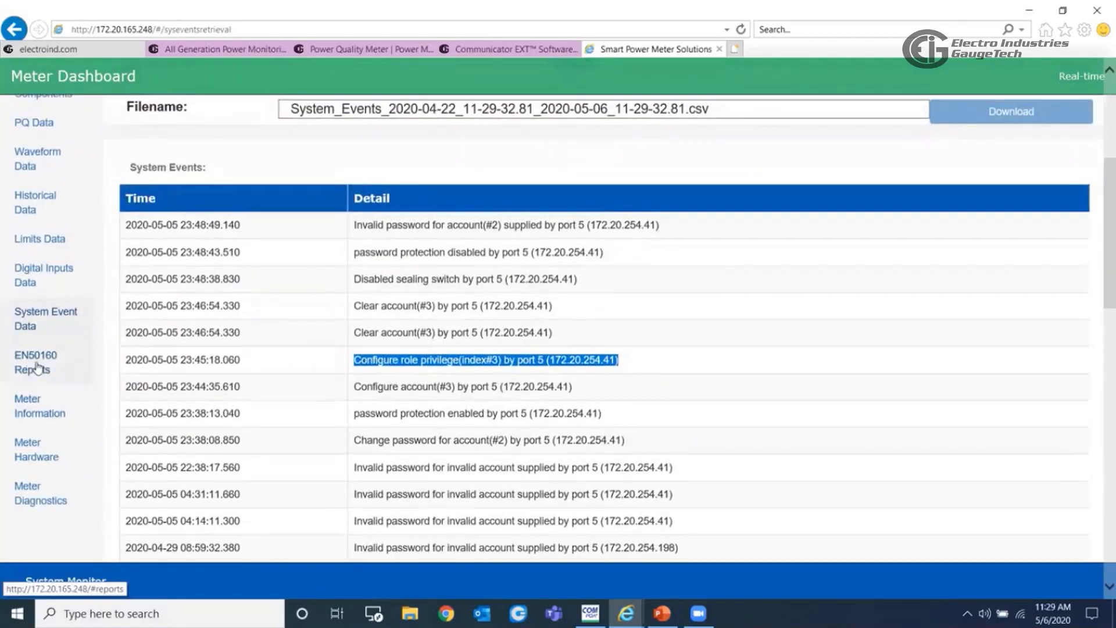
- Open the EN50160 reports and examine the compliance status of each section in the Individual Report Summary
left_click(36, 367)
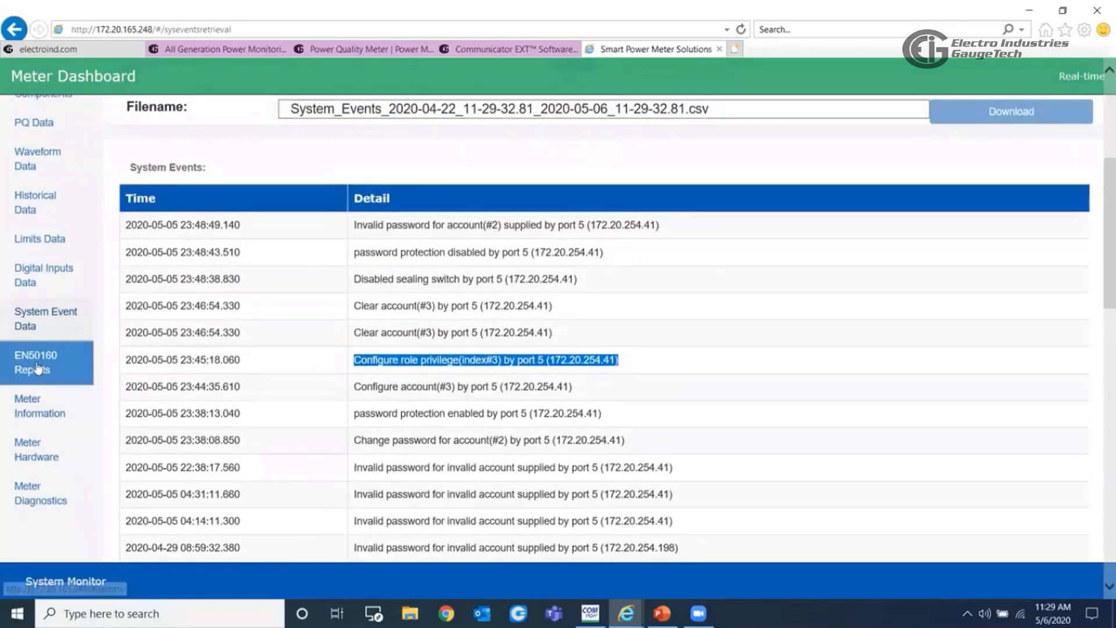
scroll(364, 418, "down", 8)
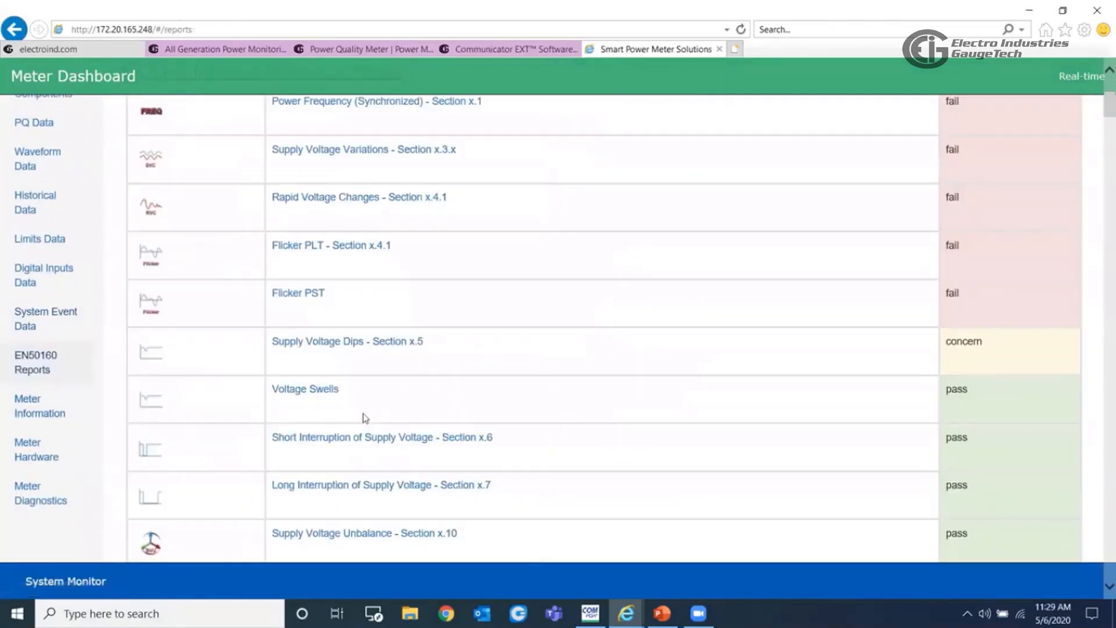
scroll(698, 455, "up", 3)
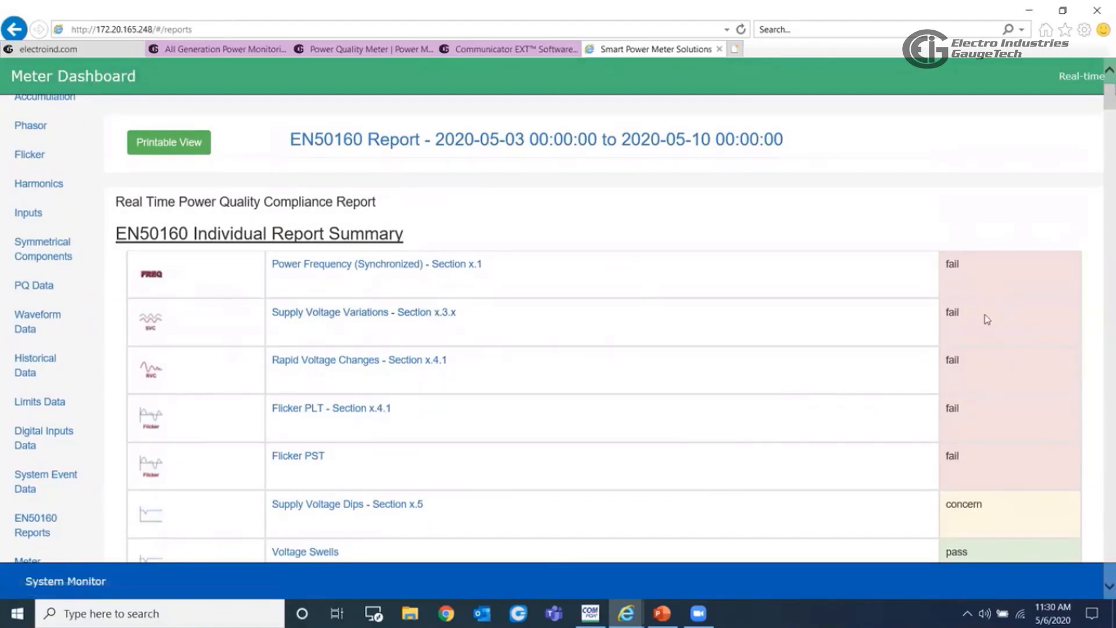
scroll(996, 349, "down", 4)
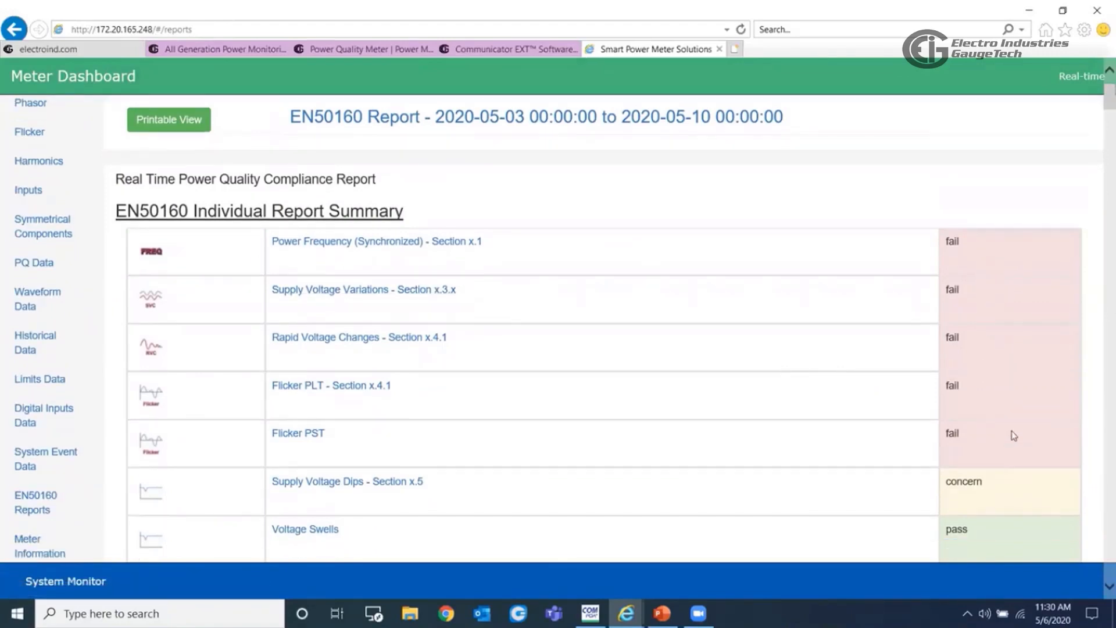
scroll(1005, 440, "down", 1)
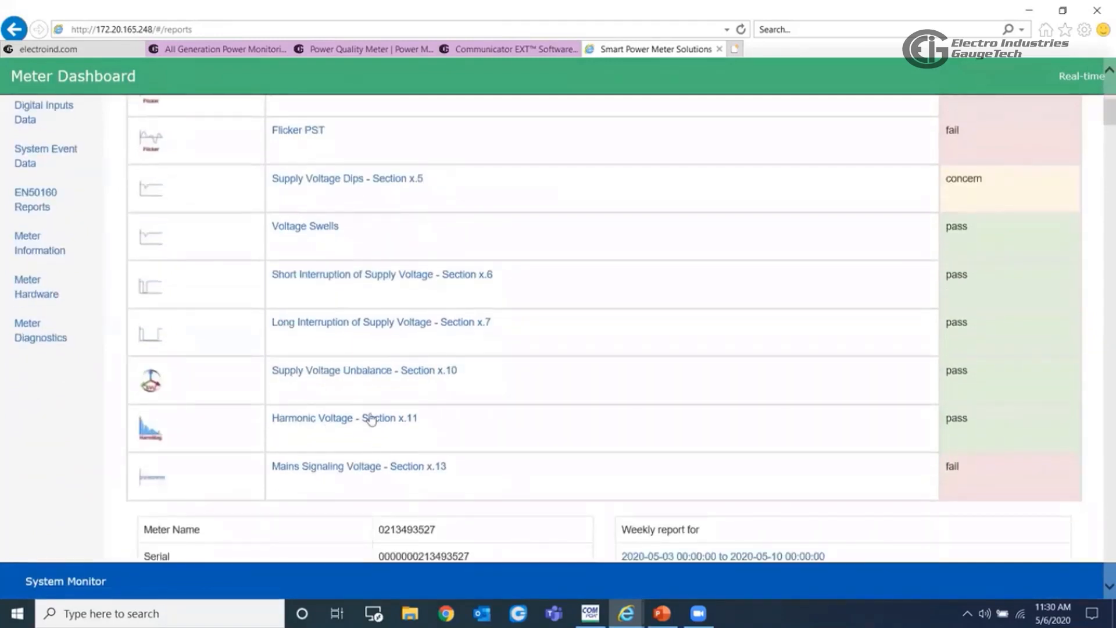
scroll(799, 391, "up", 4)
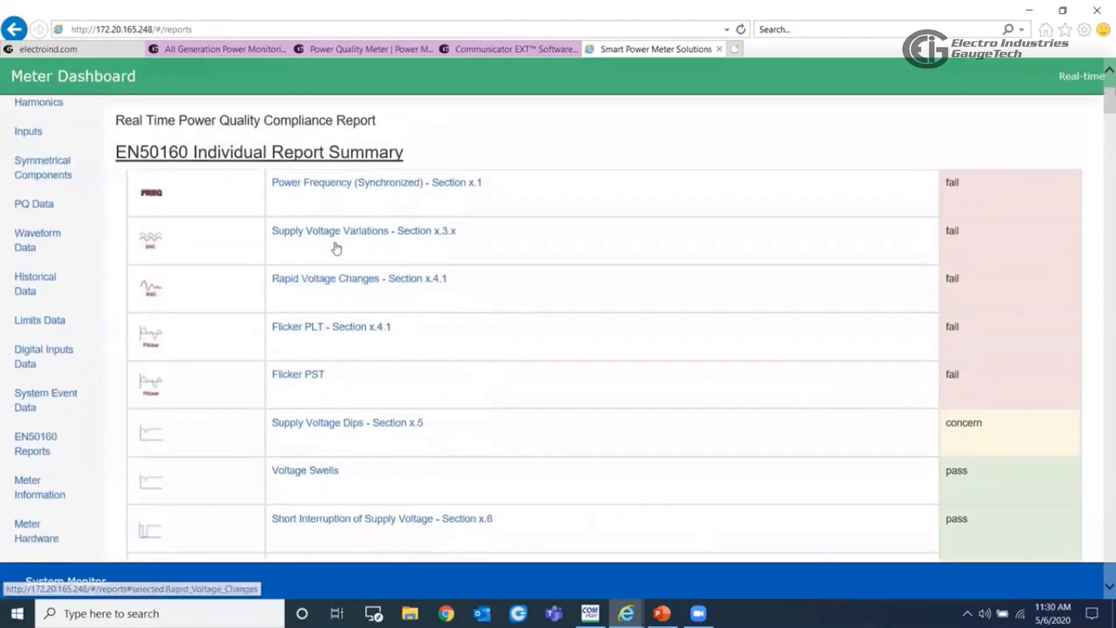
- Open the Power Frequency (Synchronized) section from the summary and review its results and those of Supply Voltage Variations
left_click(364, 183)
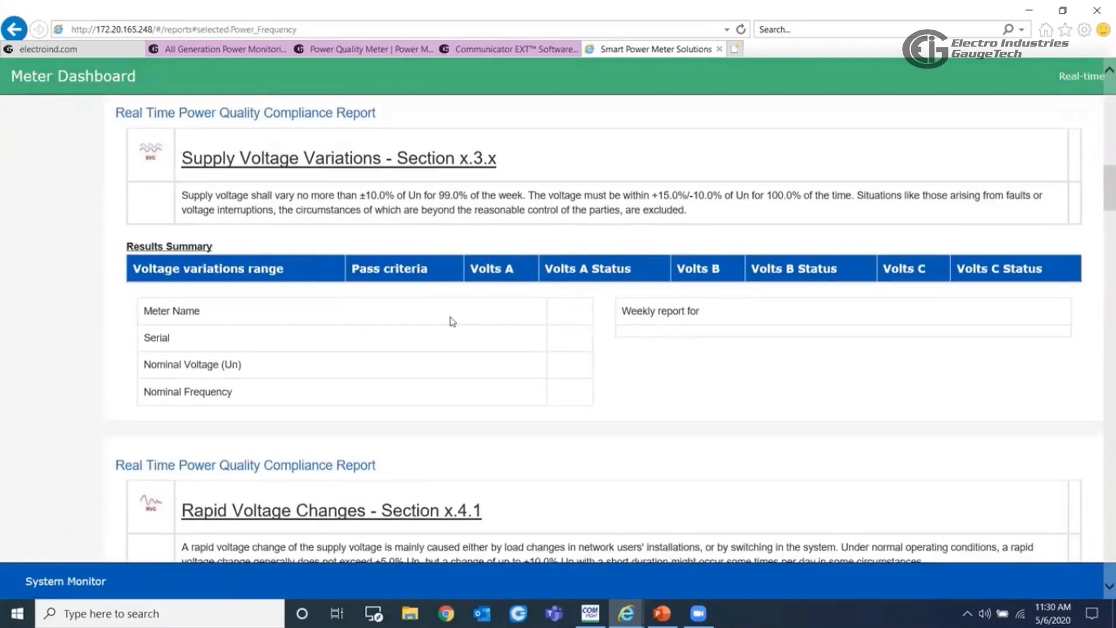
scroll(454, 327, "down", 10)
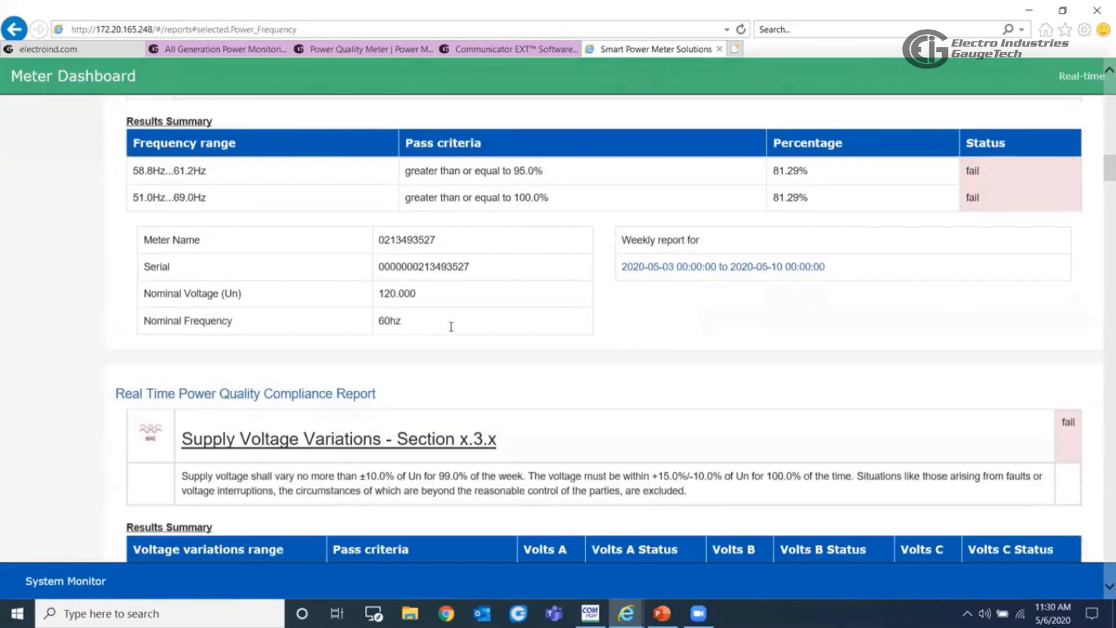
scroll(451, 327, "down", 7)
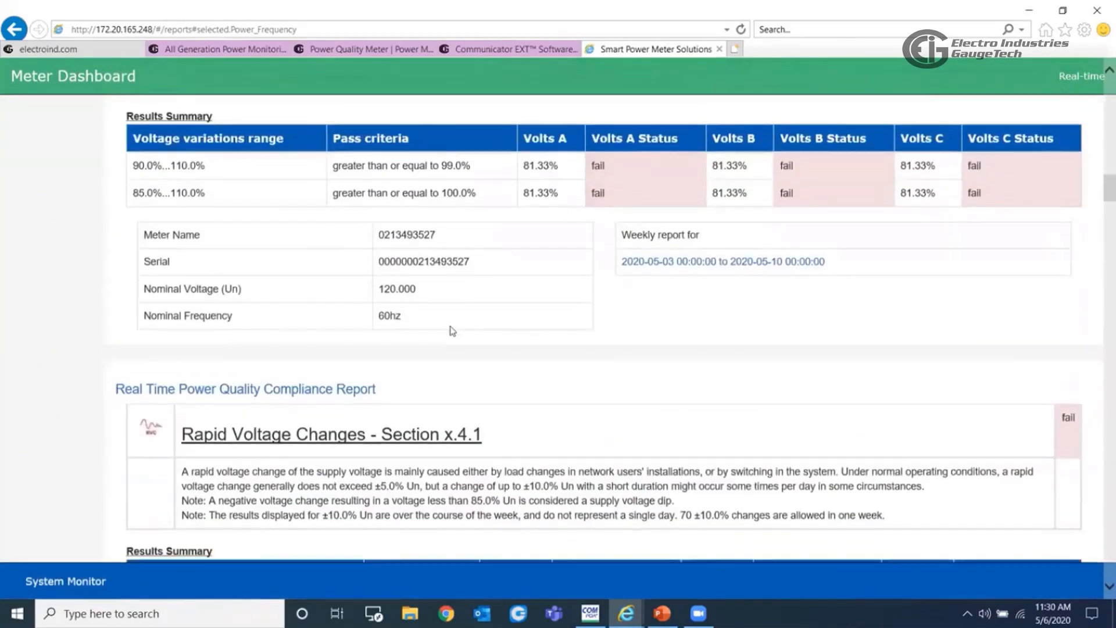
scroll(451, 327, "down", 4)
scroll(451, 328, "up", 12)
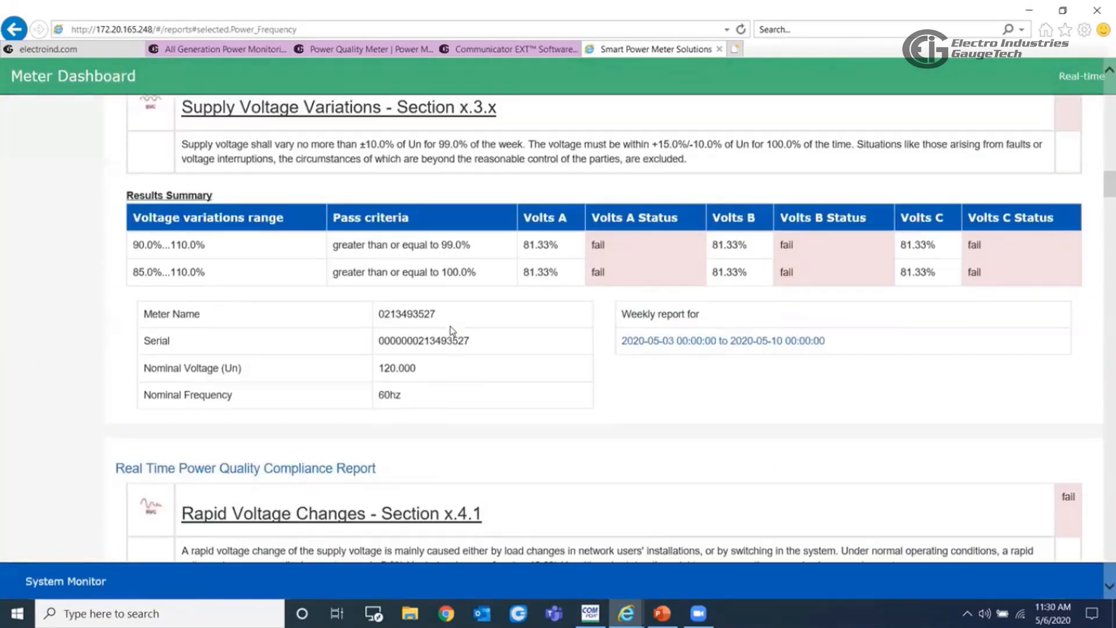
scroll(452, 330, "up", 15)
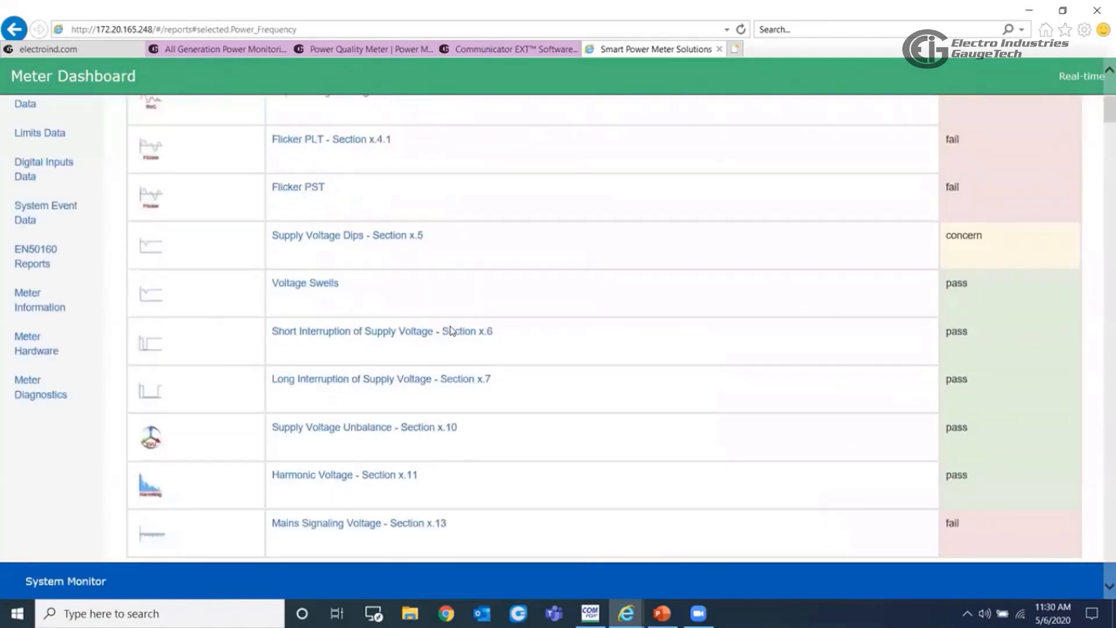
scroll(452, 330, "up", 1)
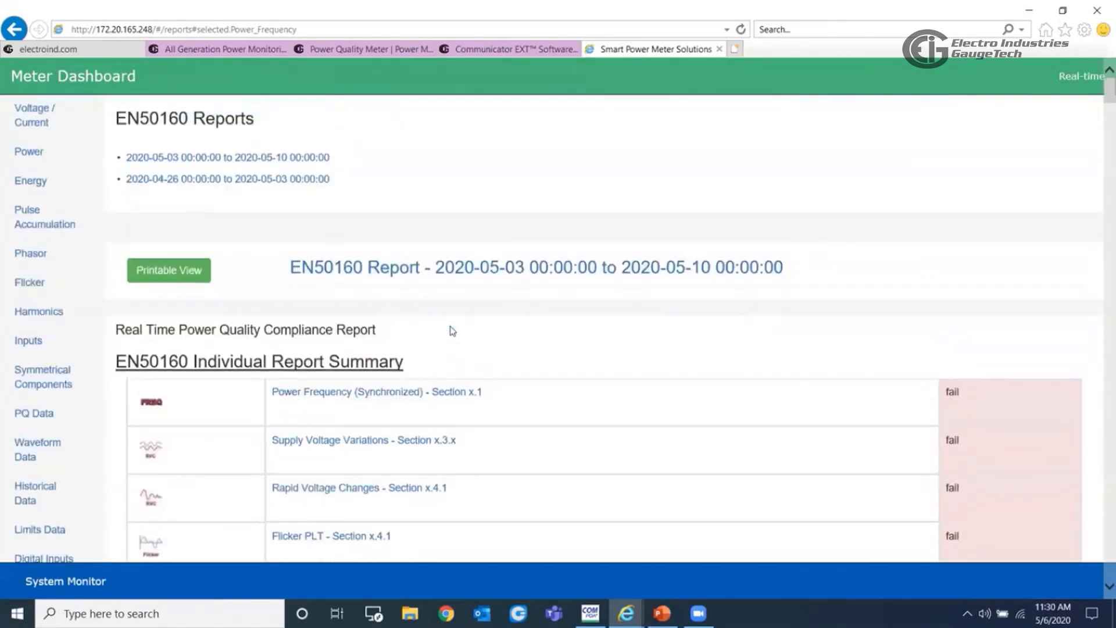
- Open the printable view of the EN50160 report, cancel printing and maximize the report window
left_click(186, 278)
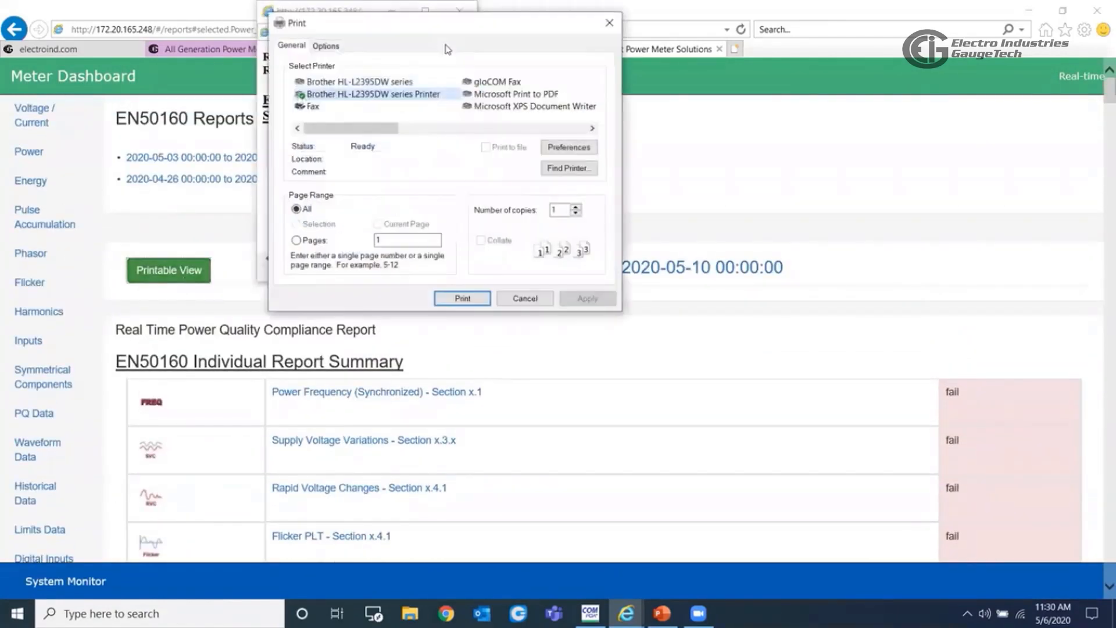
left_click(526, 298)
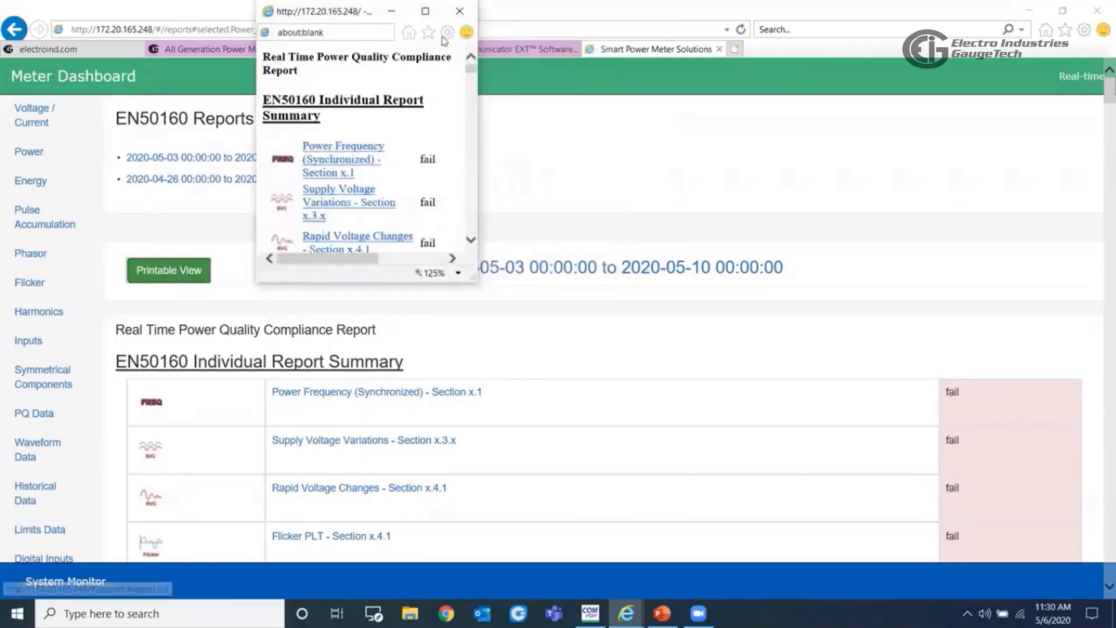
left_click(424, 10)
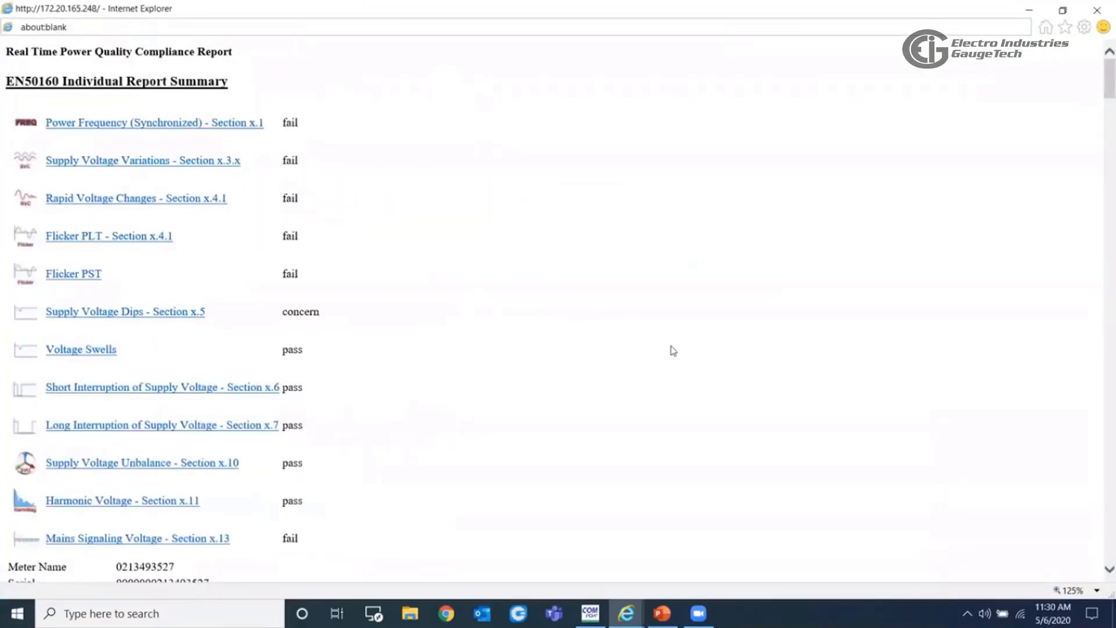
- Look through the printable report's sections from Power Frequency to Supply Voltage Dips and close the report window
left_click(105, 167)
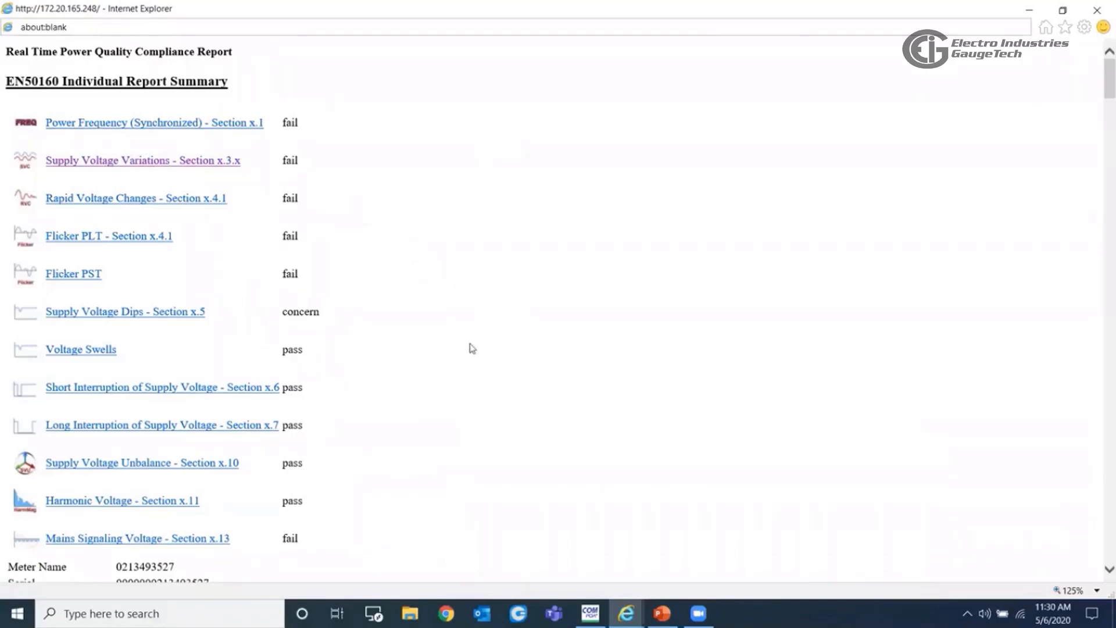
scroll(510, 351, "down", 5)
scroll(511, 351, "down", 20)
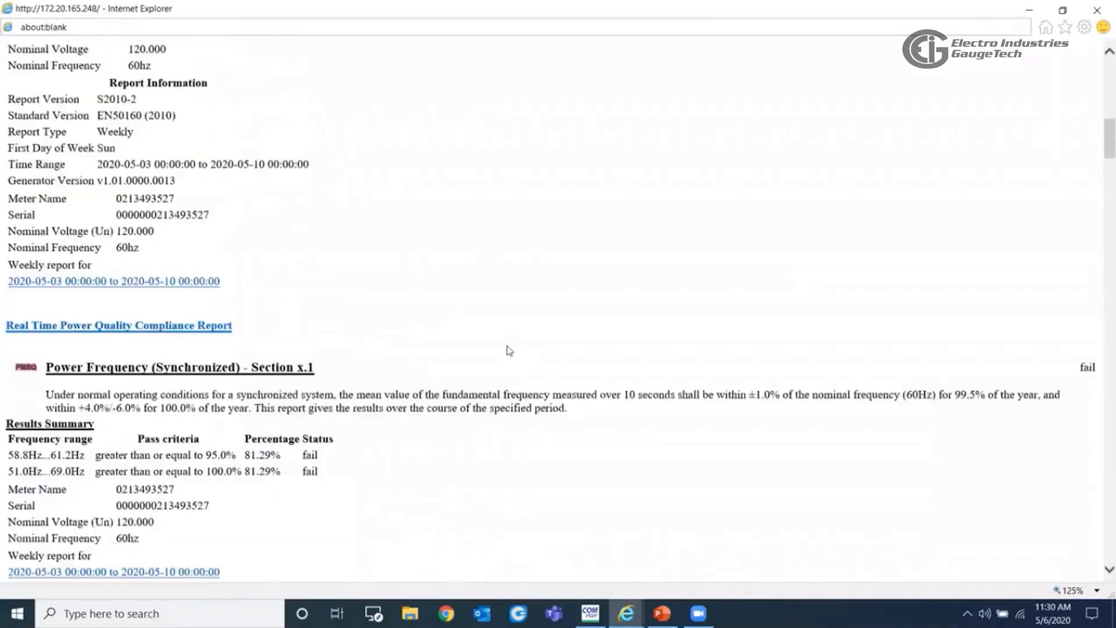
scroll(510, 350, "down", 10)
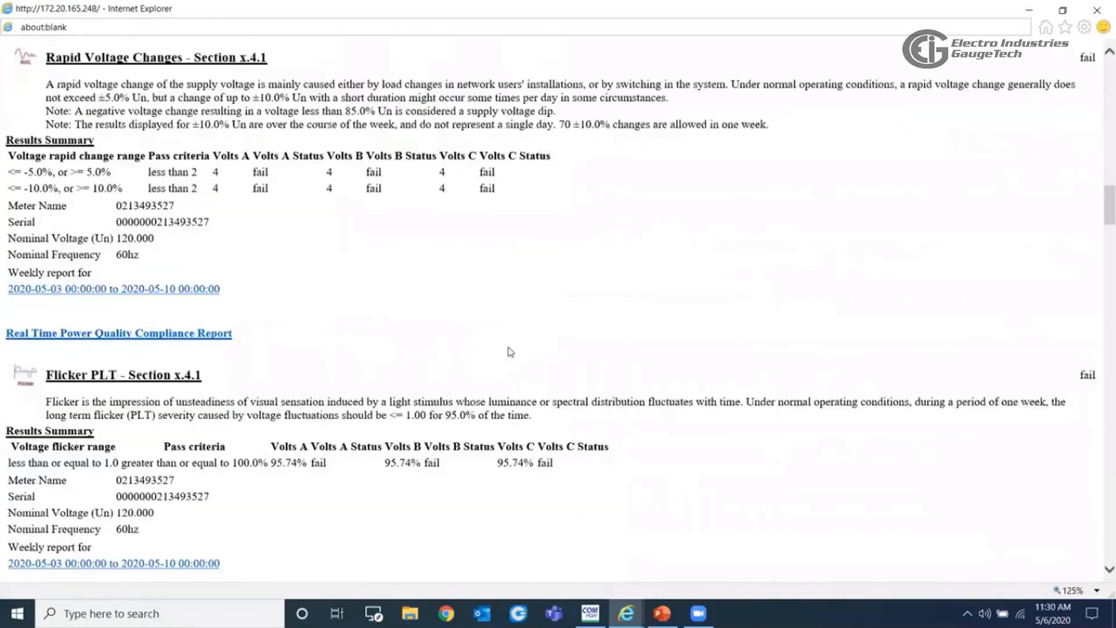
scroll(910, 241, "down", 2)
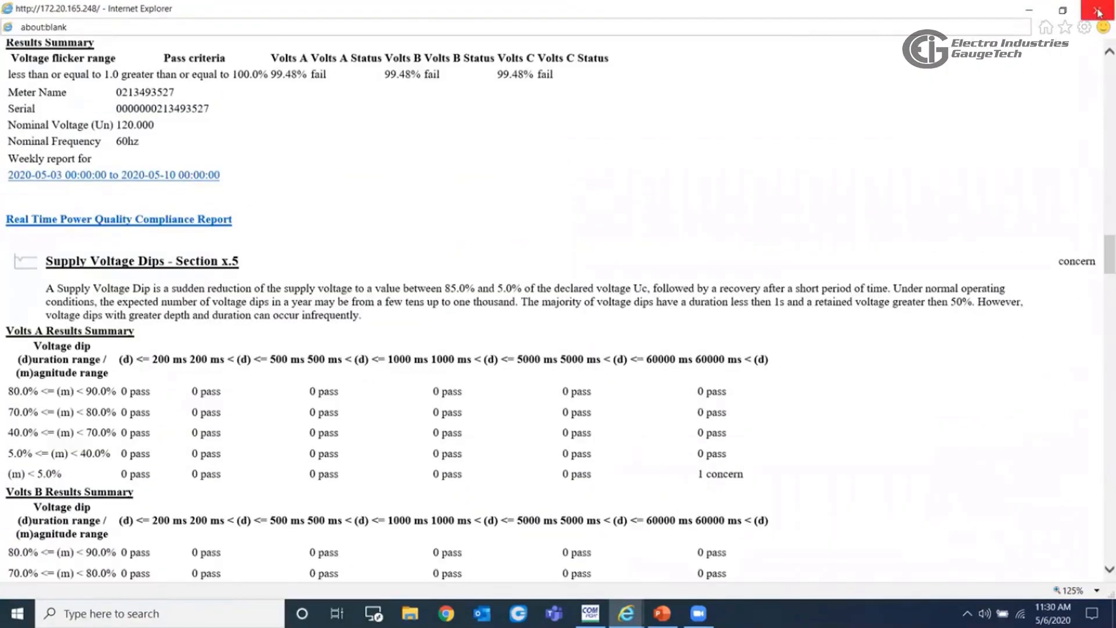
left_click(1097, 10)
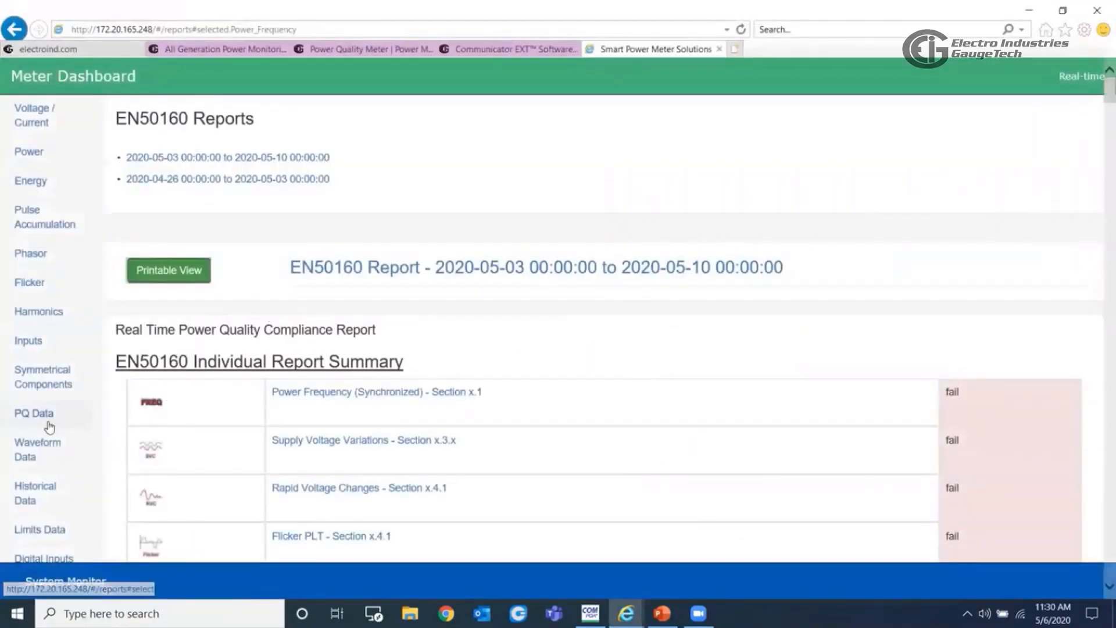
- Open the Meter Information page and point out the meter designation and serial number
scroll(48, 427, "down", 1)
scroll(49, 427, "down", 4)
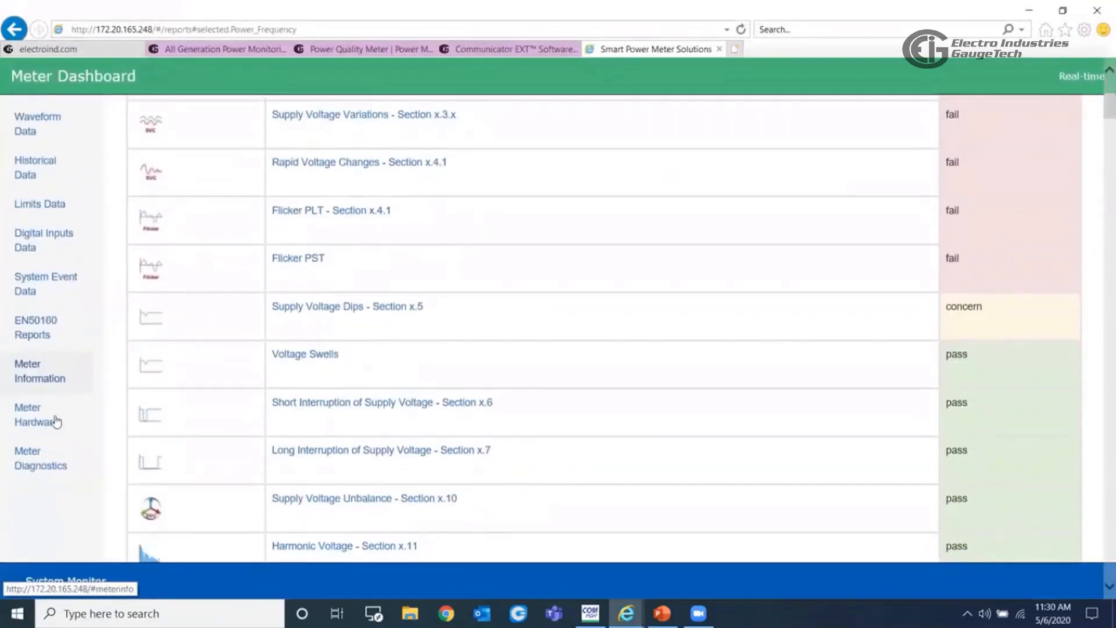
left_click(41, 387)
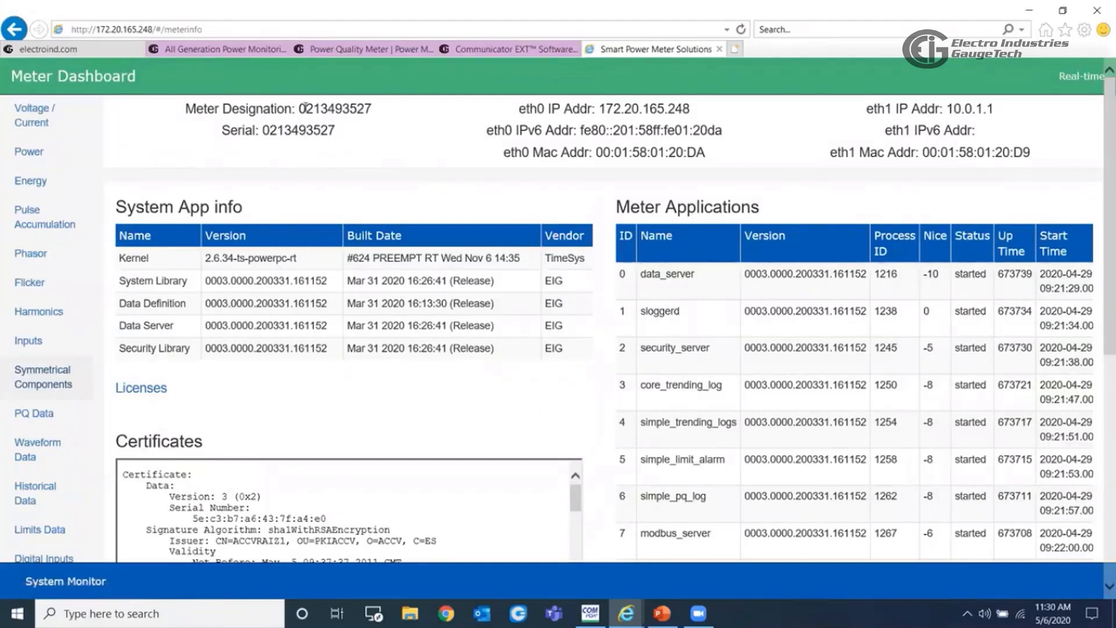
left_click_drag(304, 108, 267, 131)
left_click(333, 130)
- Highlight the eth0 IP address and the eth1 IP address in the meter information
left_click(563, 126)
left_click_drag(519, 109, 698, 111)
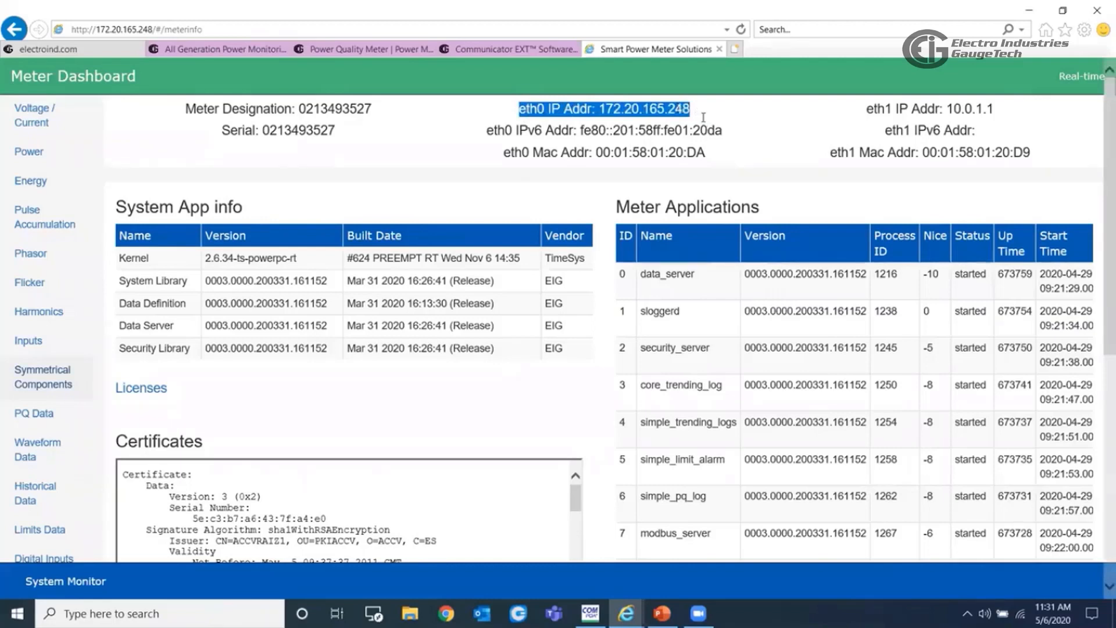
left_click(870, 109)
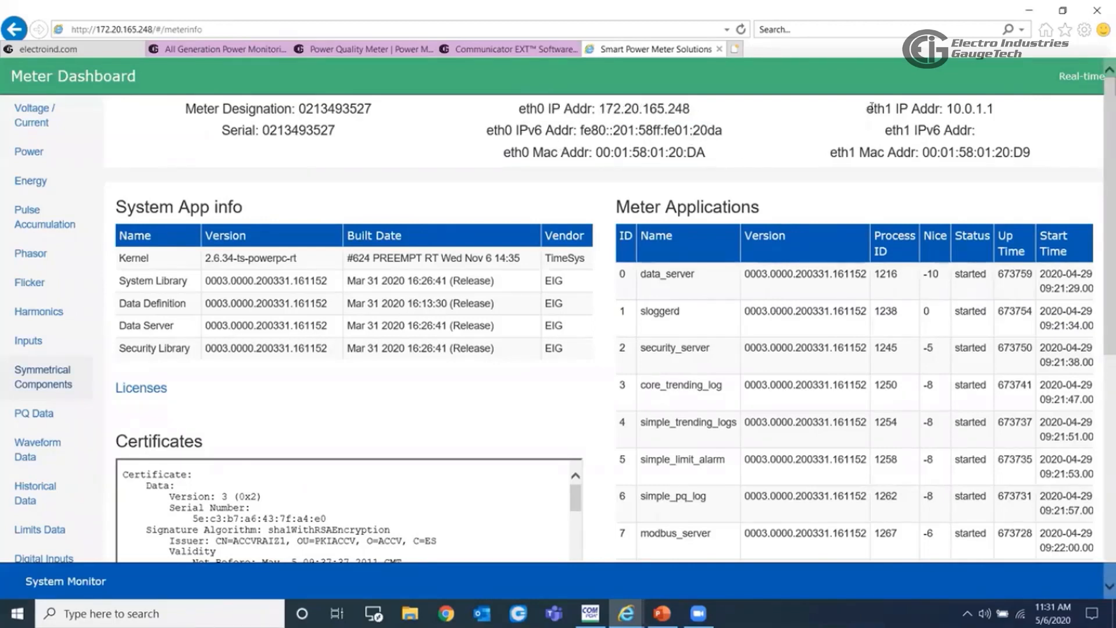
left_click_drag(867, 110, 1001, 109)
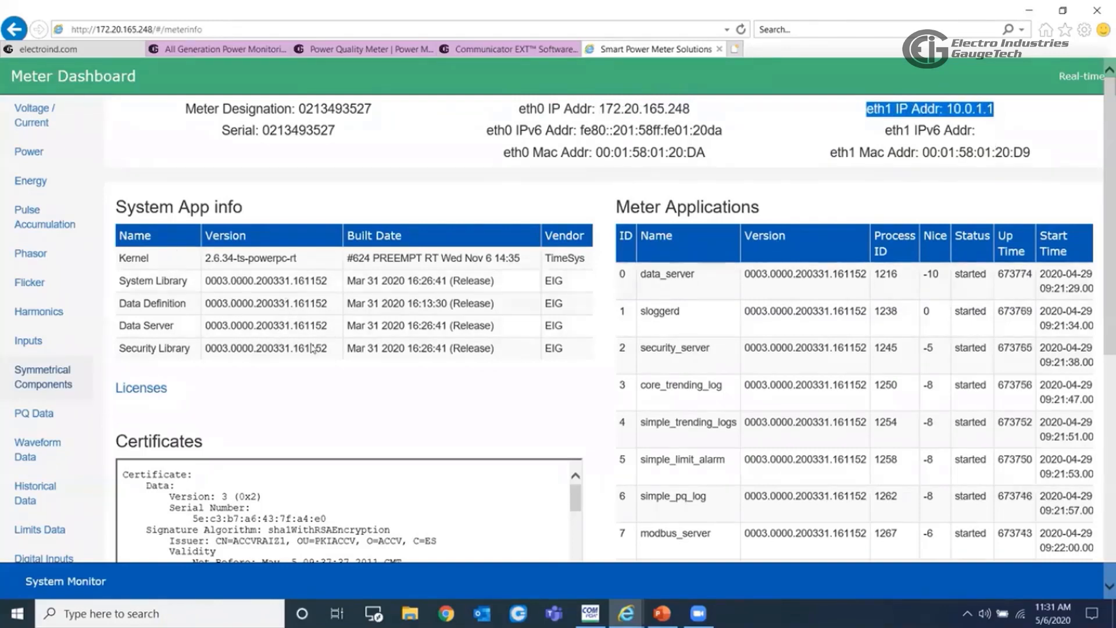
- Look through the meter's certificates text and the list of running meter applications
scroll(805, 351, "down", 5)
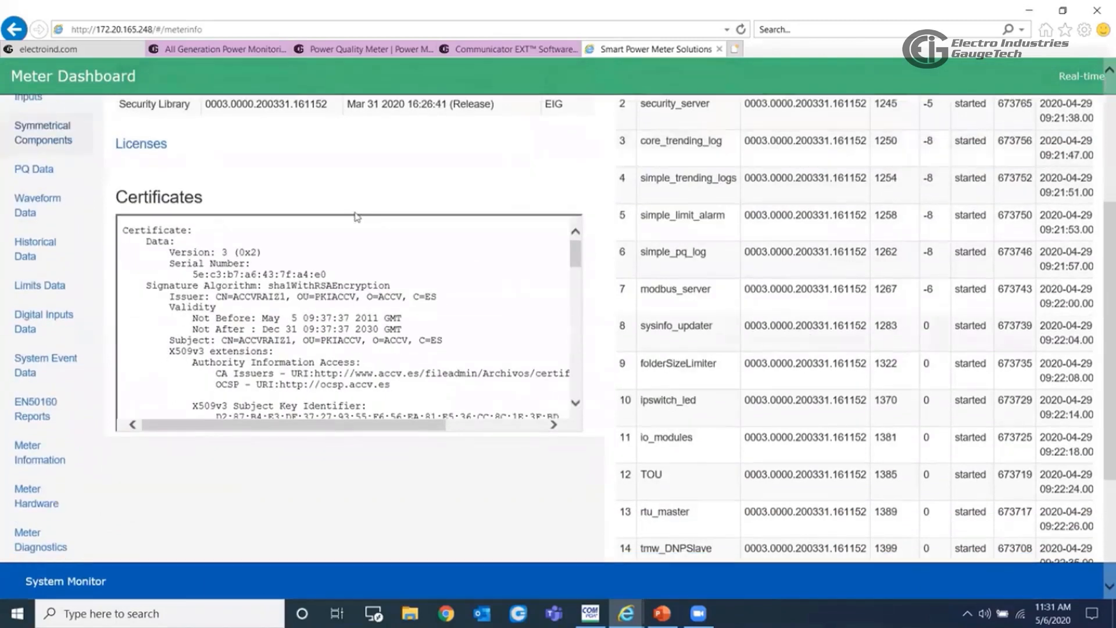
scroll(512, 331, "down", 10)
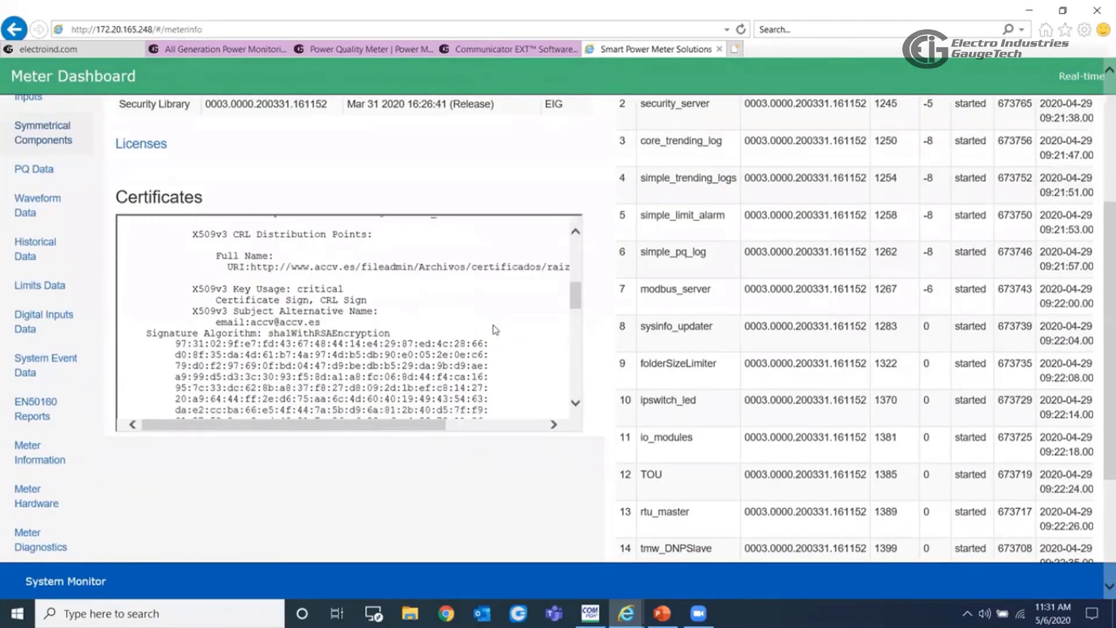
scroll(494, 330, "down", 6)
scroll(909, 314, "down", 4)
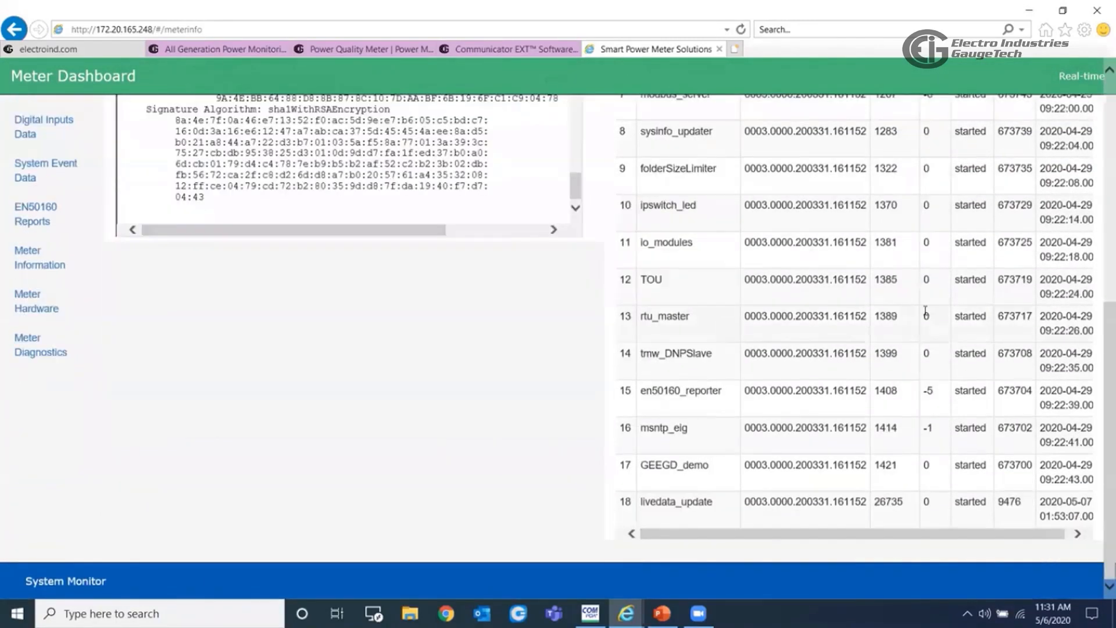
- Open the Meter Hardware page and review the board, CF card, processor, firmware and factory details
left_click(32, 309)
scroll(897, 466, "up", 1)
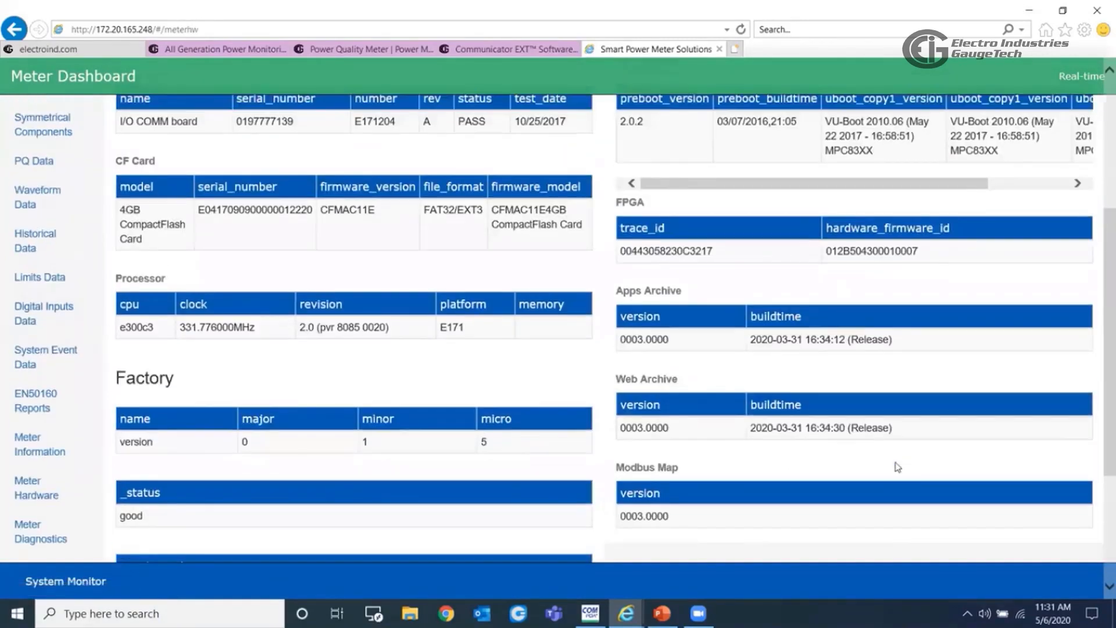
scroll(897, 467, "up", 5)
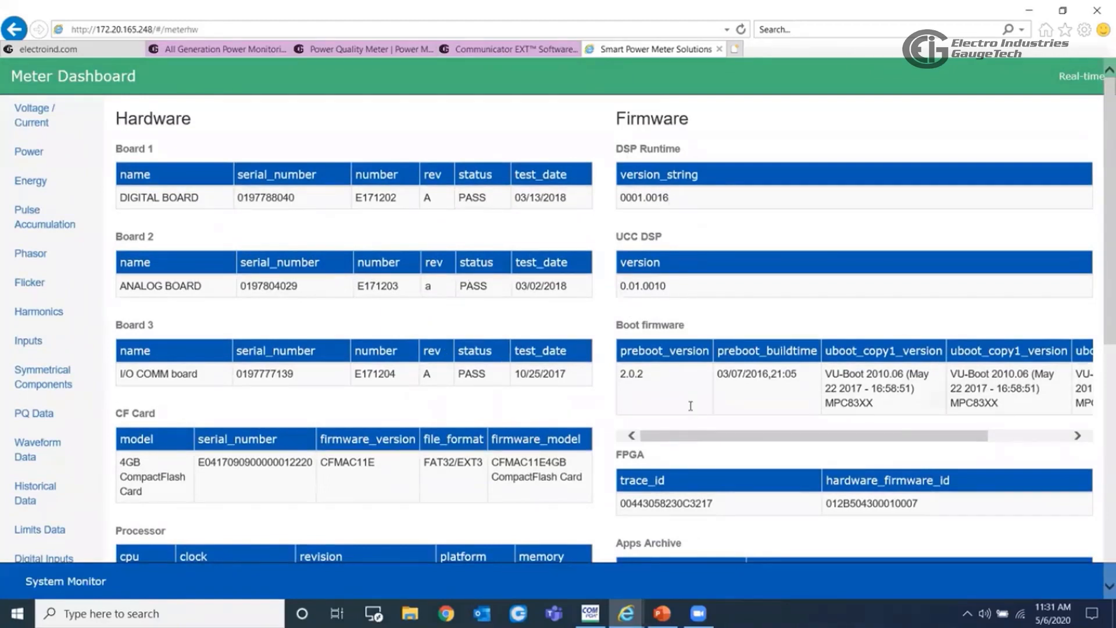
scroll(690, 405, "down", 8)
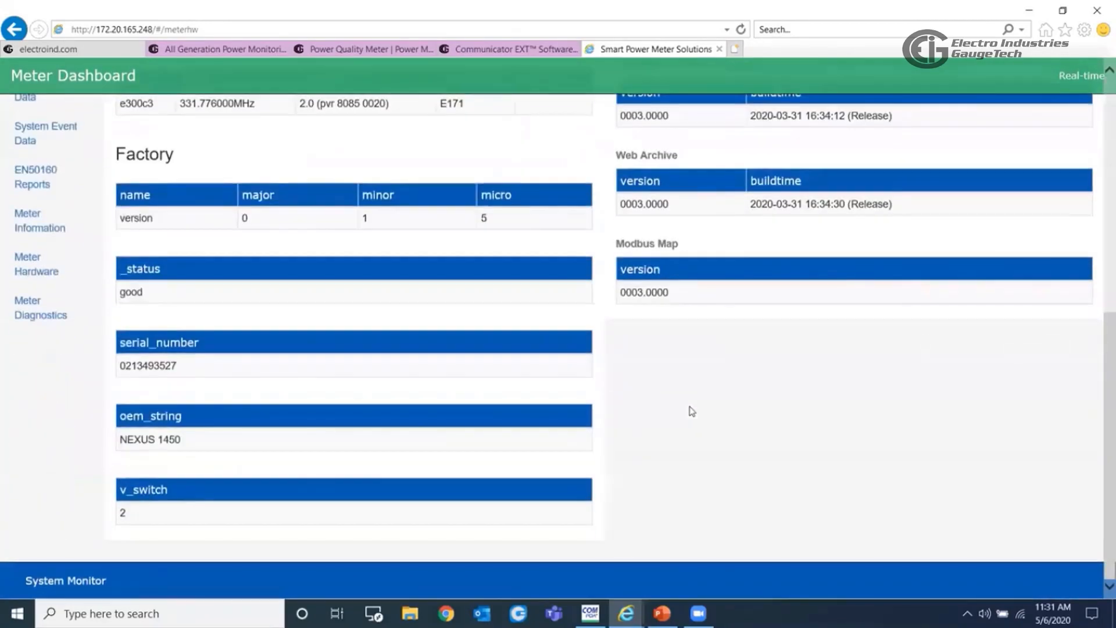
- Open the Meter Diagnostics page, and switch to the Nexus 1450 product image
left_click(40, 308)
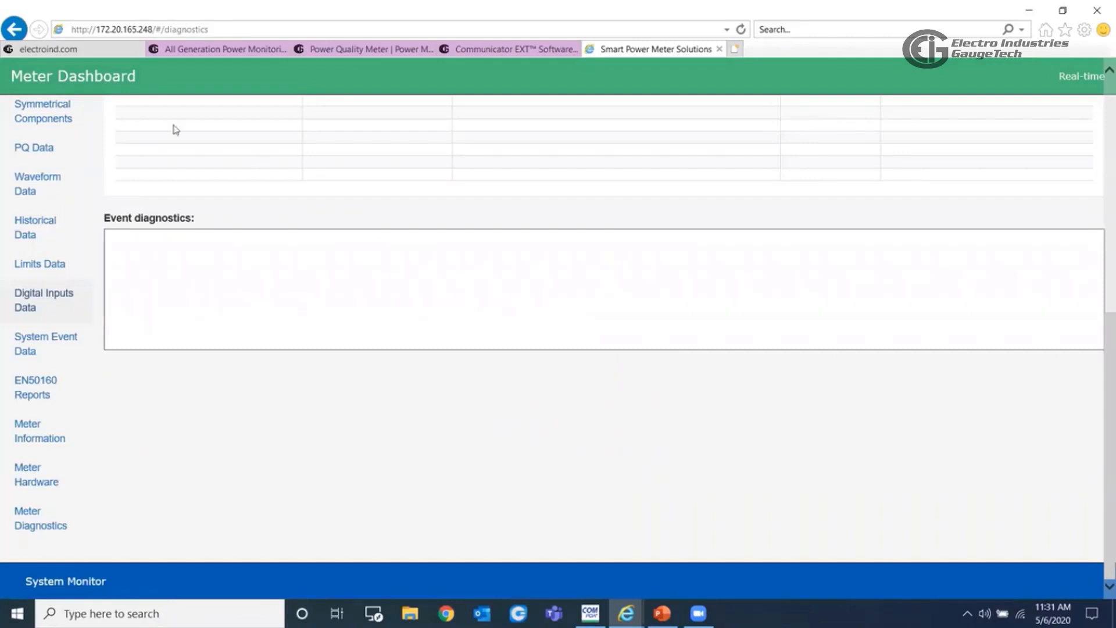
left_click(69, 51)
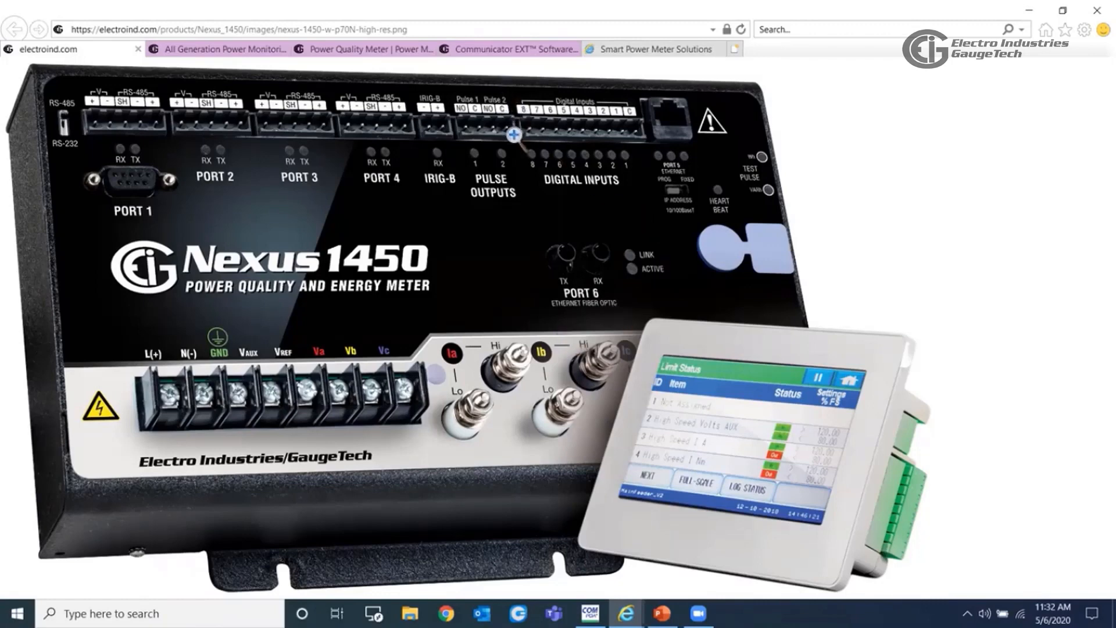
- Open the CommunicatorPQA Power Monitoring Software page from the power metering products and locate the ComPQA Pro download
left_click(232, 54)
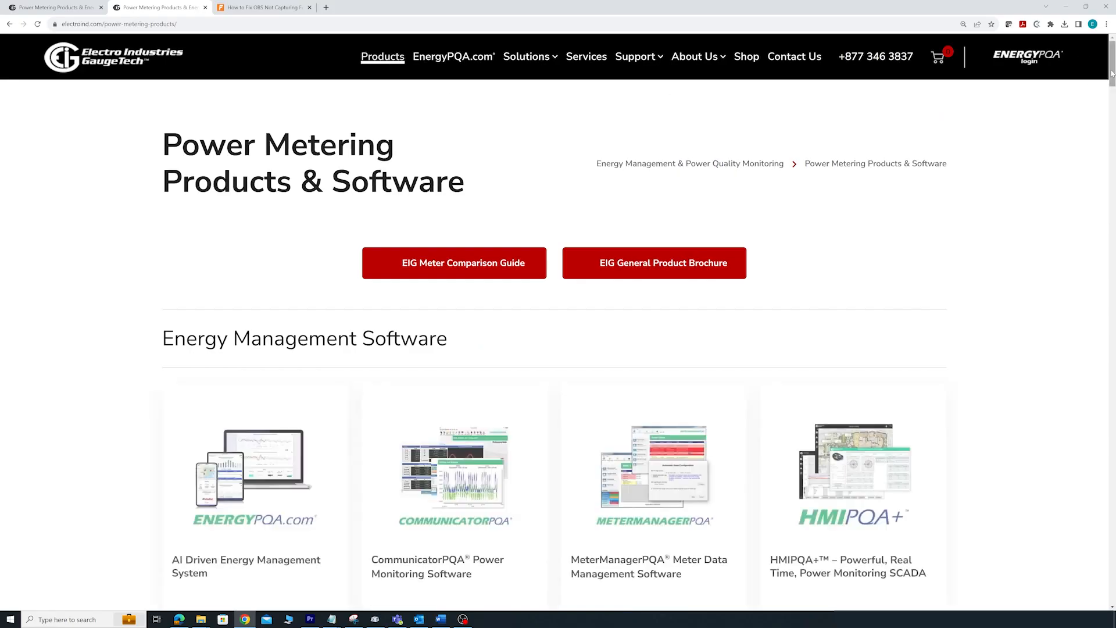
scroll(1075, 104, "down", 3)
left_click(453, 317)
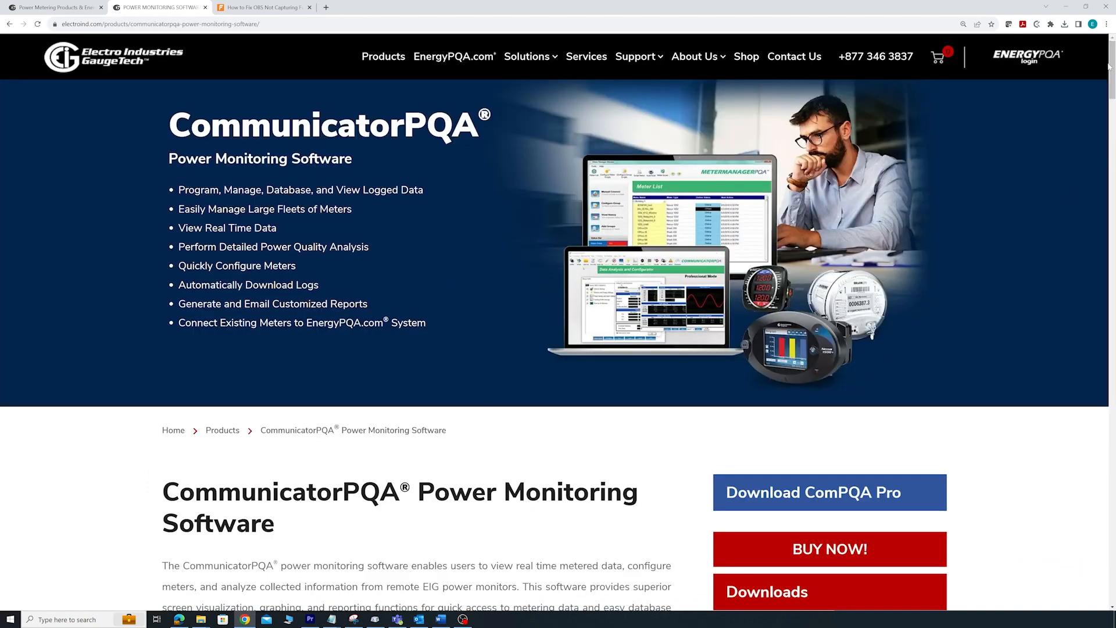
scroll(826, 413, "down", 2)
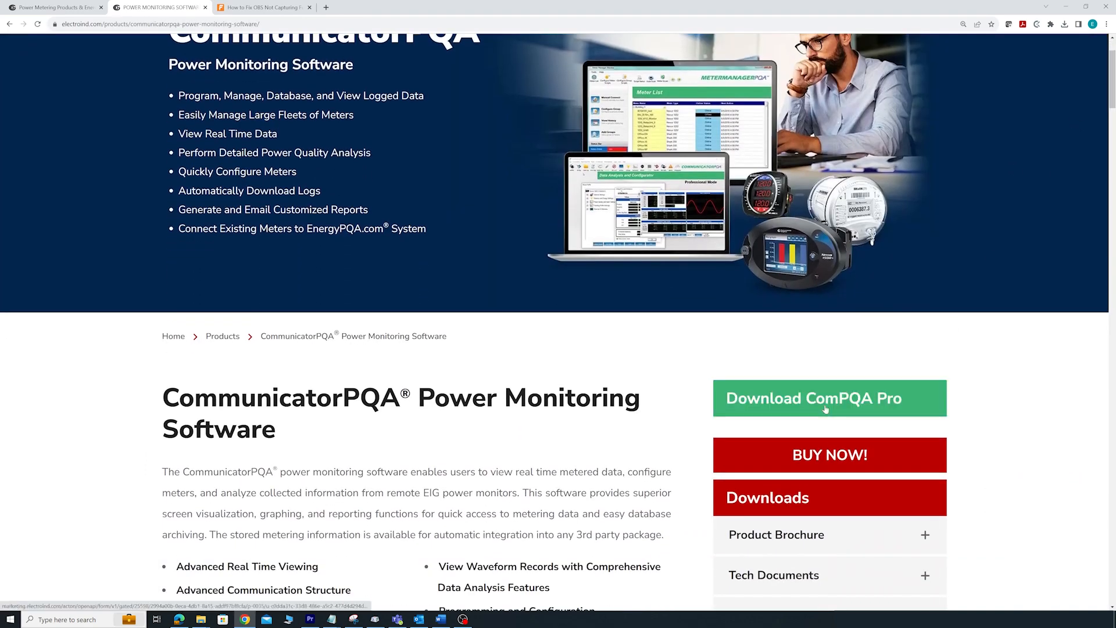